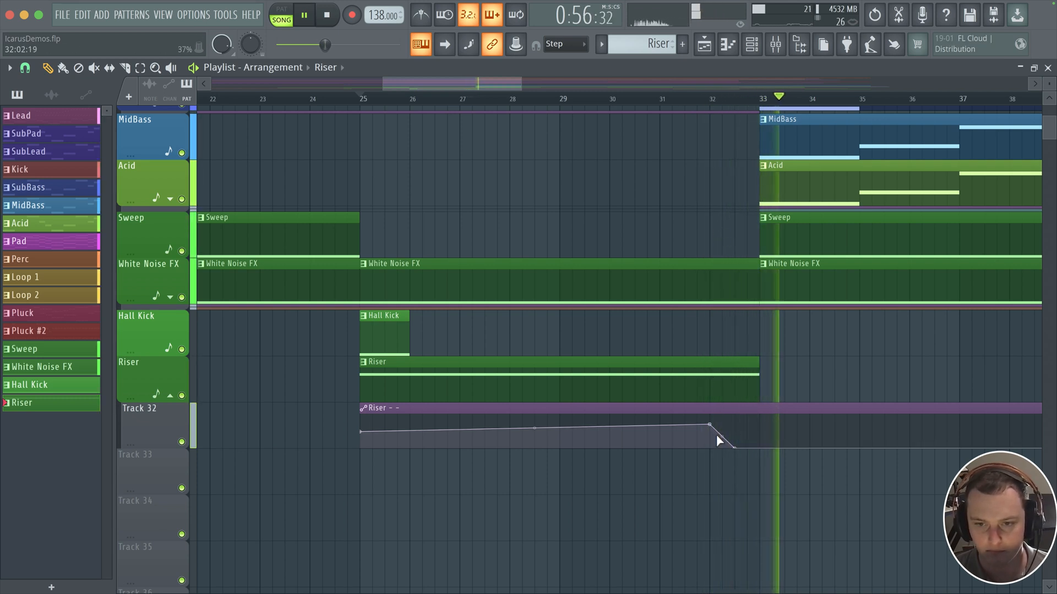
Step: Bend the final drop of the Riser automation curve before bar 33 into a rounded fall, and play the song from bar 25
{"action": "left_click_drag", "start_coordinate": [722, 437], "coordinate": [725, 421]}
{"action": "key", "text": "space"}
{"action": "left_click", "coordinate": [775, 49]}
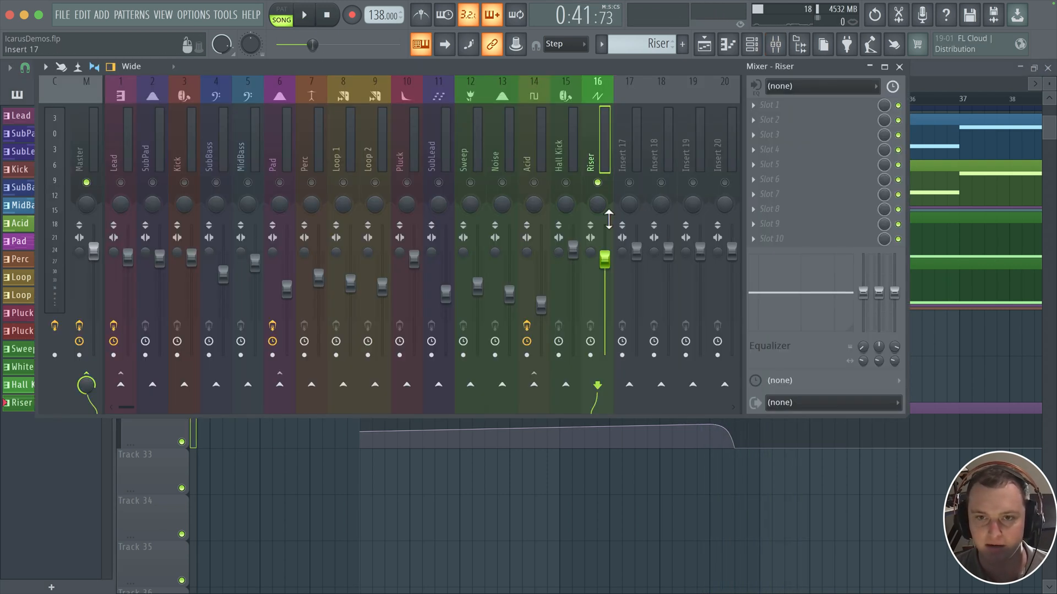
{"action": "key", "text": "space"}
{"action": "left_click", "coordinate": [901, 67]}
Step: Listen through the riser section into bar 33 while examining the arrangement's tracks, and stop playback
{"action": "scroll", "coordinate": [686, 420], "scroll_direction": "down", "scroll_amount": 4, "text": "ctrl"}
{"action": "scroll", "coordinate": [686, 420], "scroll_direction": "up", "scroll_amount": 8}
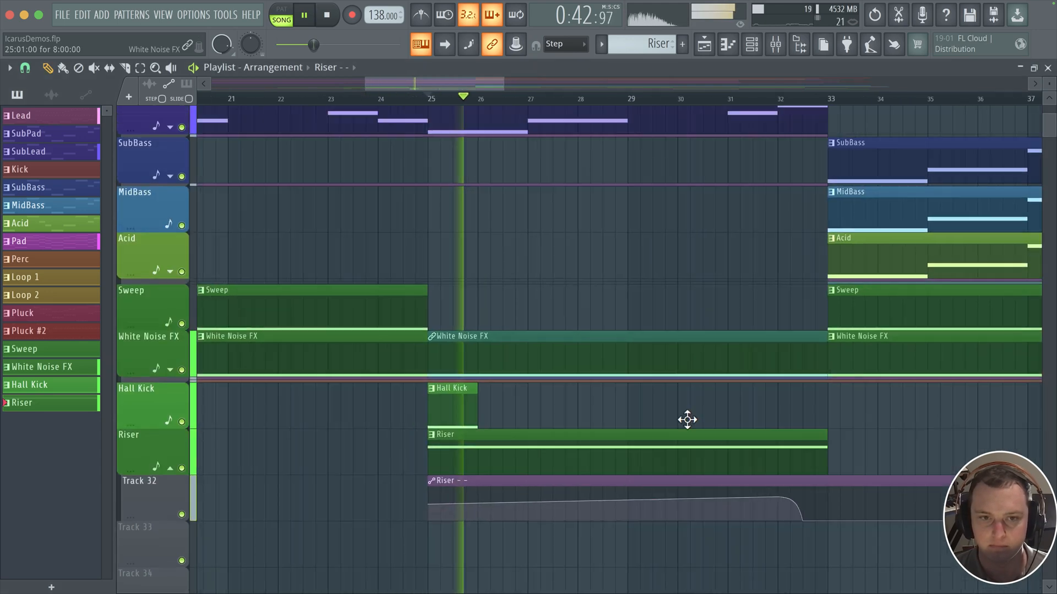
{"action": "scroll", "coordinate": [568, 248], "scroll_direction": "down", "scroll_amount": 3}
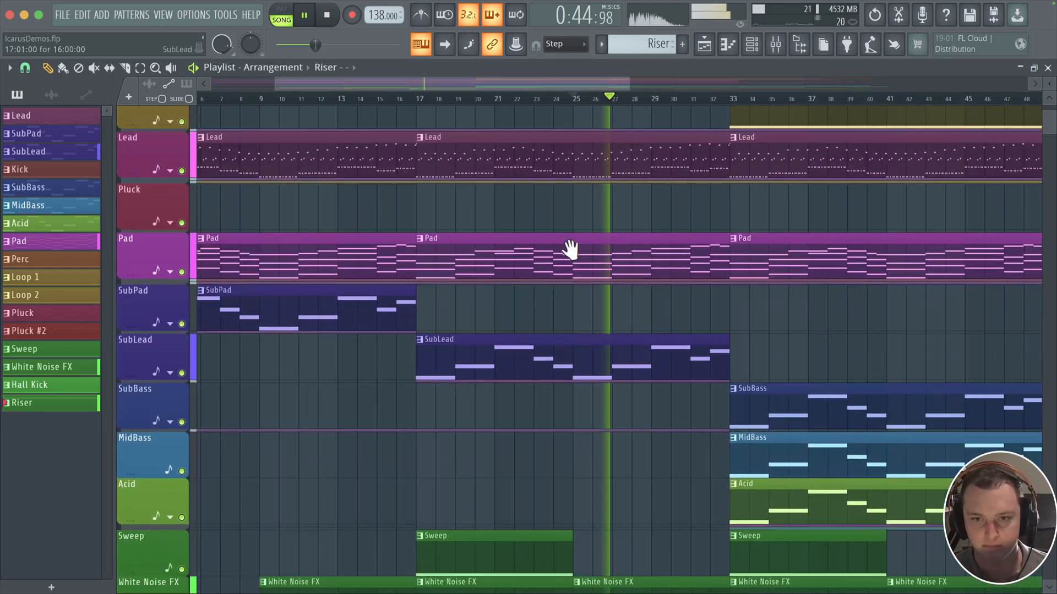
{"action": "scroll", "coordinate": [627, 347], "scroll_direction": "down", "scroll_amount": 5, "text": "ctrl"}
{"action": "scroll", "coordinate": [516, 239], "scroll_direction": "down", "scroll_amount": 3}
{"action": "scroll", "coordinate": [517, 236], "scroll_direction": "down", "scroll_amount": 2, "text": "ctrl"}
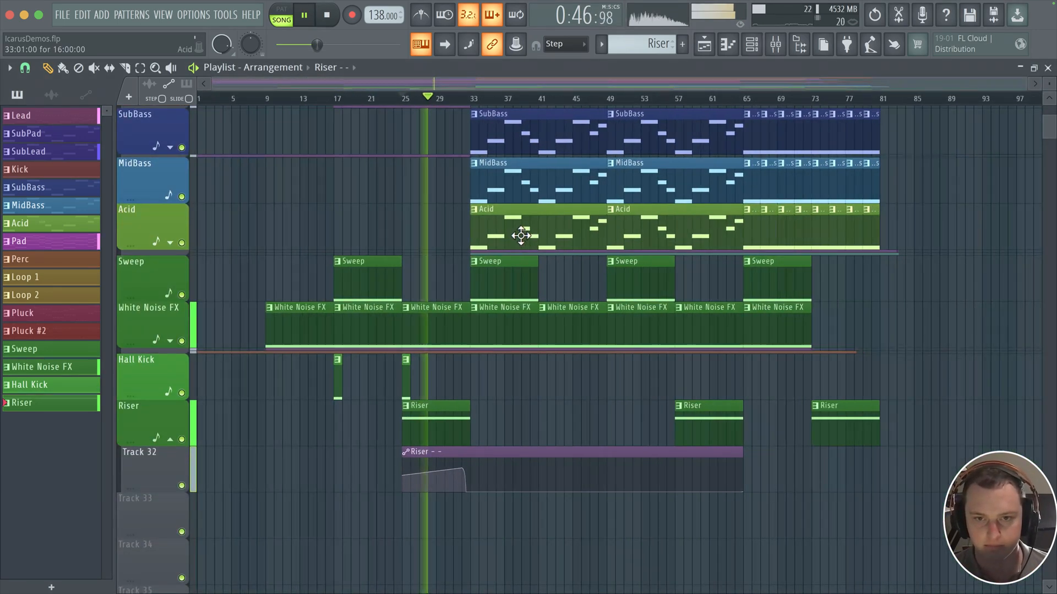
{"action": "scroll", "coordinate": [537, 234], "scroll_direction": "up", "scroll_amount": 1}
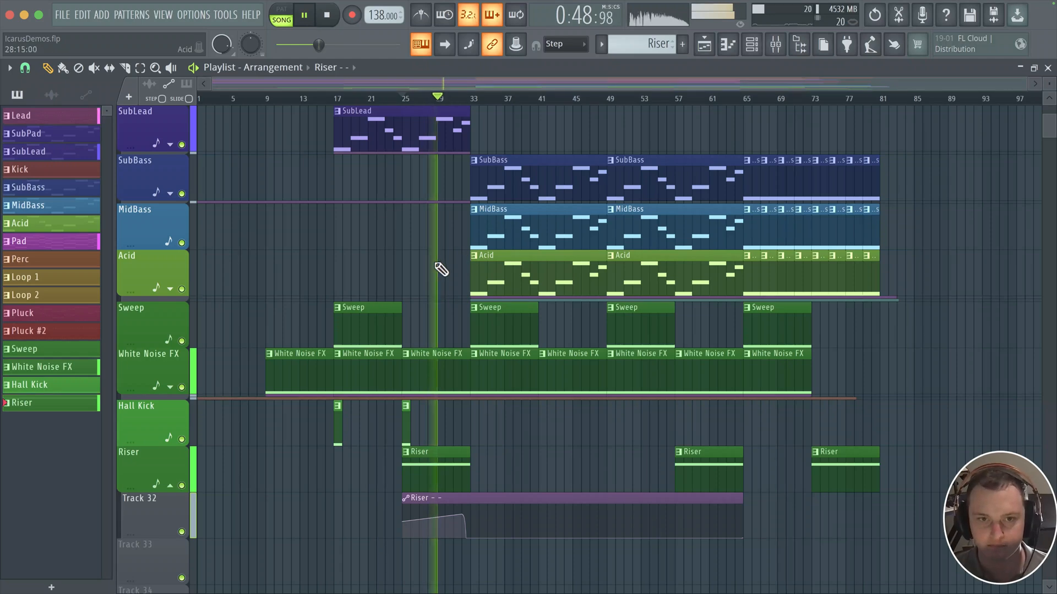
{"action": "scroll", "coordinate": [437, 270], "scroll_direction": "up", "scroll_amount": 2}
{"action": "scroll", "coordinate": [439, 274], "scroll_direction": "up", "scroll_amount": 3, "text": "ctrl"}
{"action": "scroll", "coordinate": [459, 259], "scroll_direction": "down", "scroll_amount": 3}
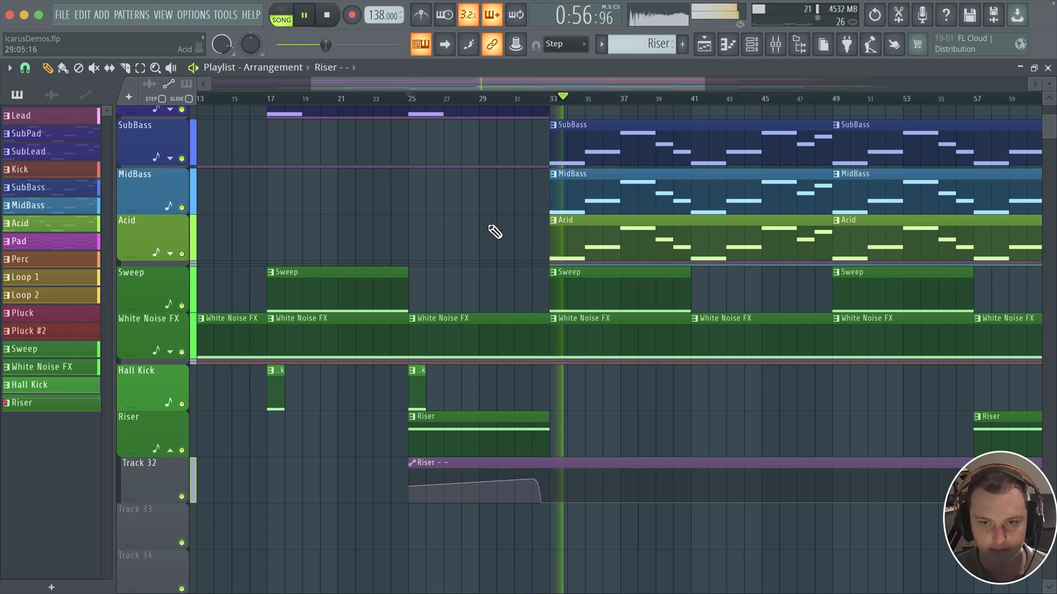
{"action": "key", "text": "space"}
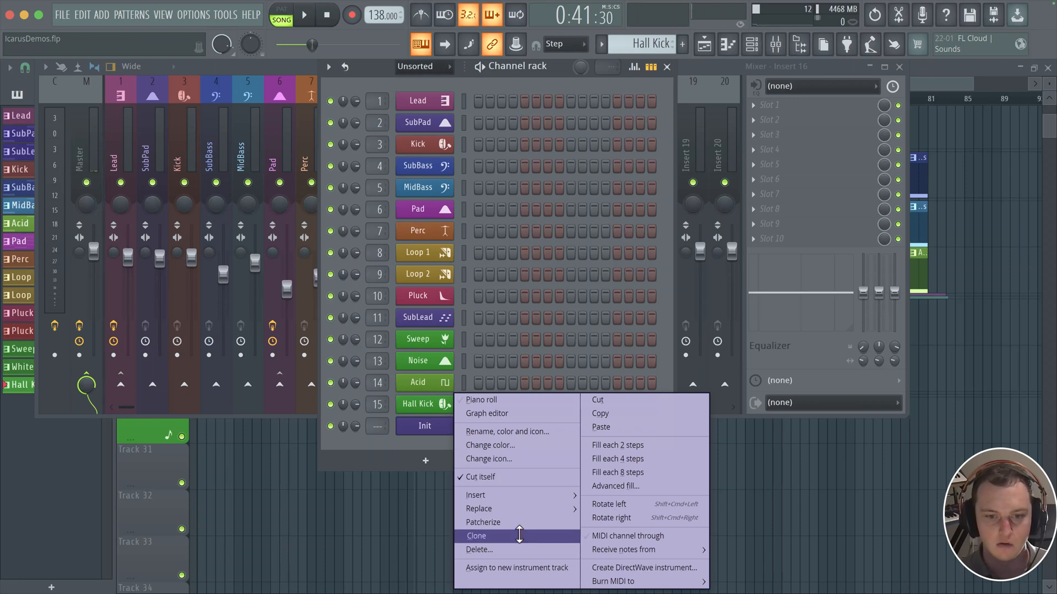
Step: Clone the Init channel and rename the original Init channel as Riser
{"action": "left_click", "coordinate": [517, 536]}
{"action": "left_click_drag", "start_coordinate": [647, 360], "coordinate": [252, 335]}
{"action": "left_click", "coordinate": [665, 336]}
{"action": "middle_click", "coordinate": [434, 433]}
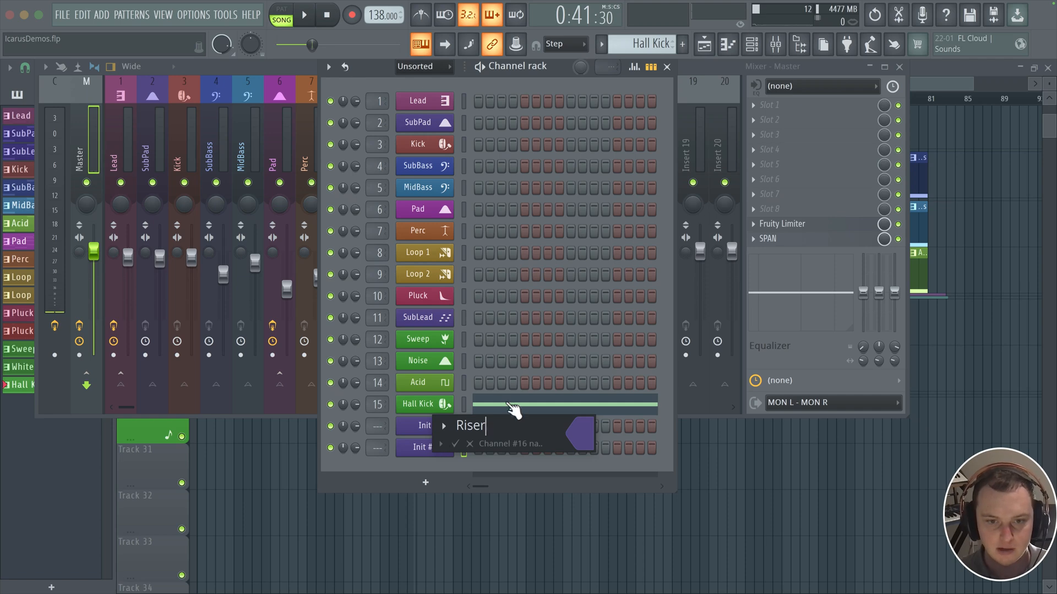
Step: Give the Riser channel the green preset colour and the sawtooth icon
{"action": "left_click", "coordinate": [579, 434]}
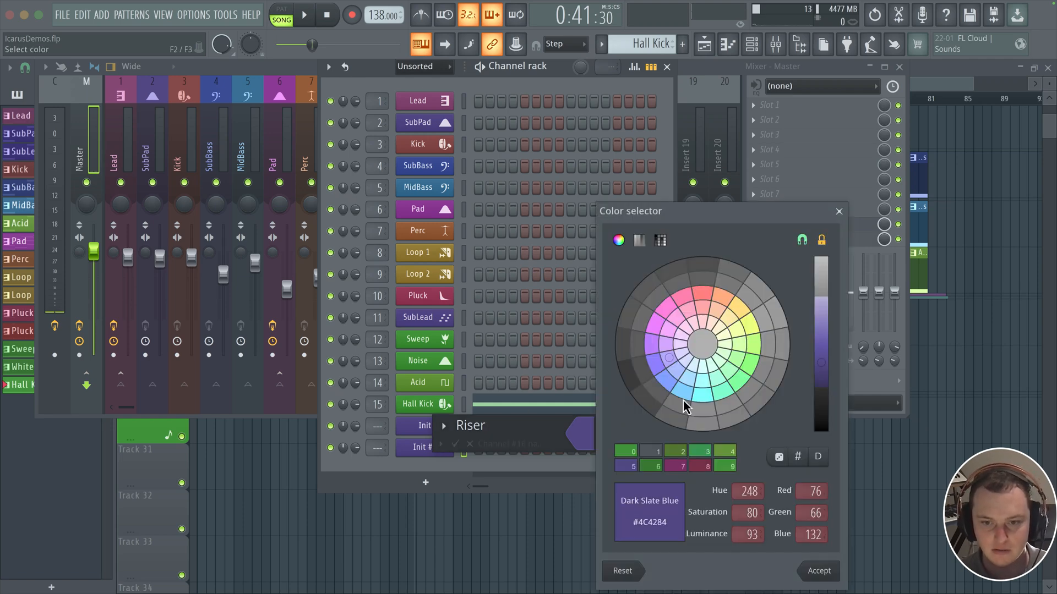
{"action": "double_click", "coordinate": [633, 450]}
{"action": "left_click", "coordinate": [442, 428]}
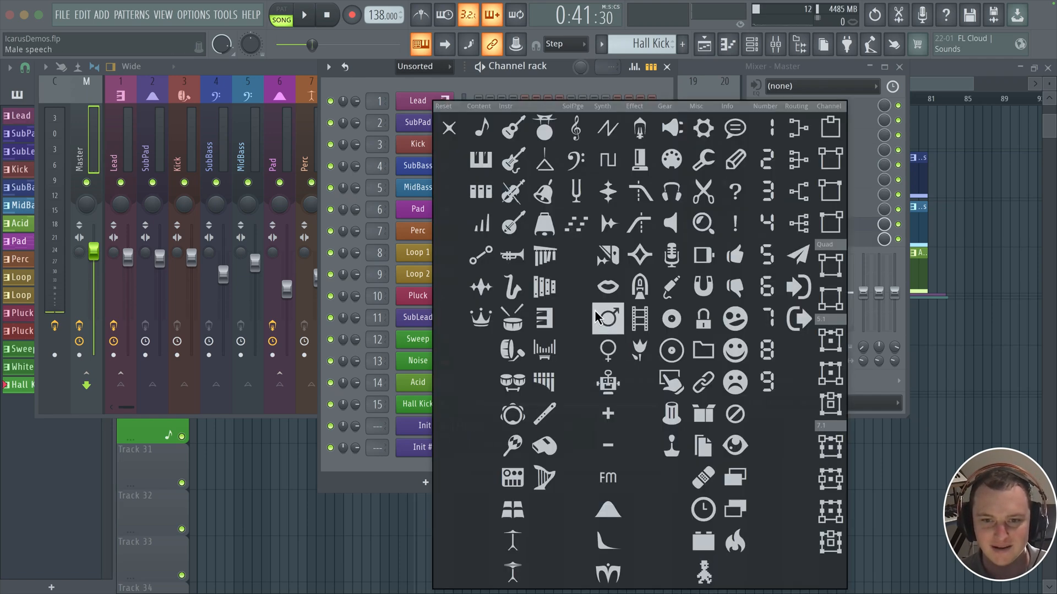
{"action": "left_click", "coordinate": [610, 144]}
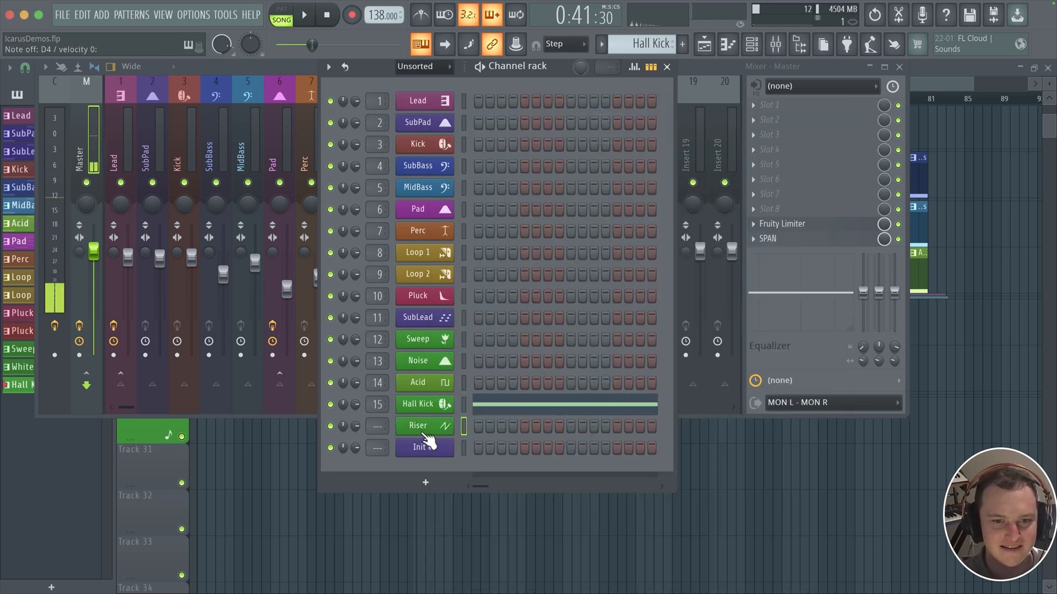
Step: Route the Riser channel to mixer track 16 and place its synth window clear for editing
{"action": "left_click", "coordinate": [422, 431]}
{"action": "key", "text": "ctrl+l"}
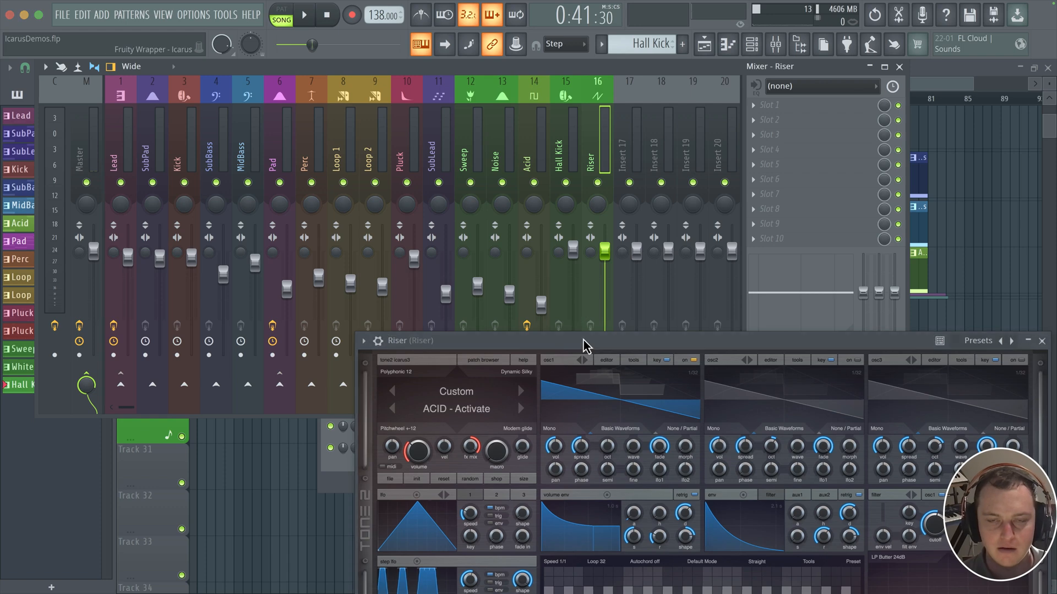
{"action": "left_click_drag", "start_coordinate": [585, 341], "coordinate": [272, 85]}
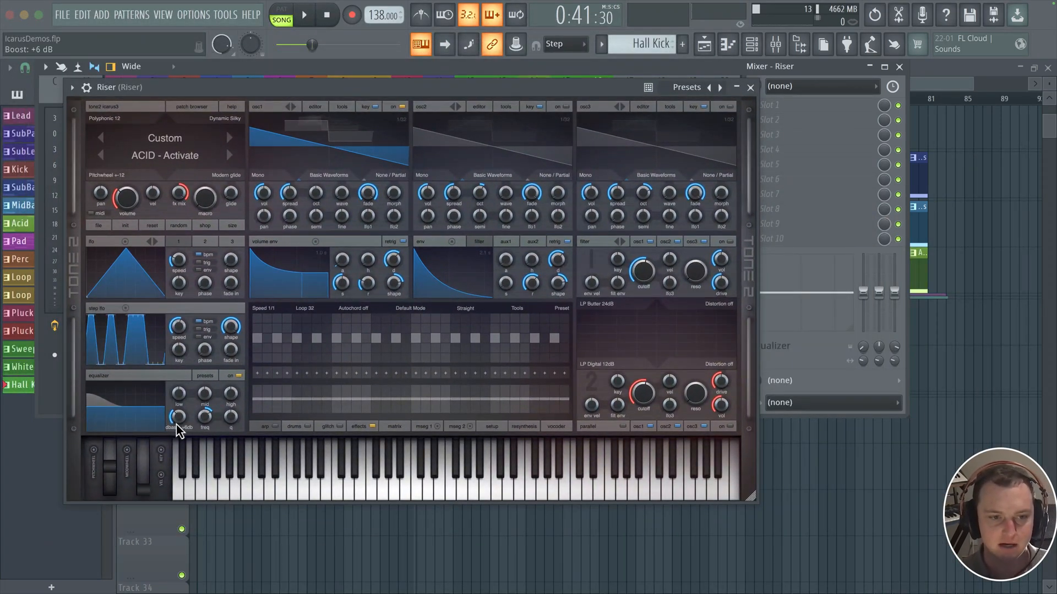
Step: Remove the equalizer's bass boost and raise the volume envelope's sustain to 100
{"action": "left_click_drag", "start_coordinate": [176, 425], "coordinate": [175, 463]}
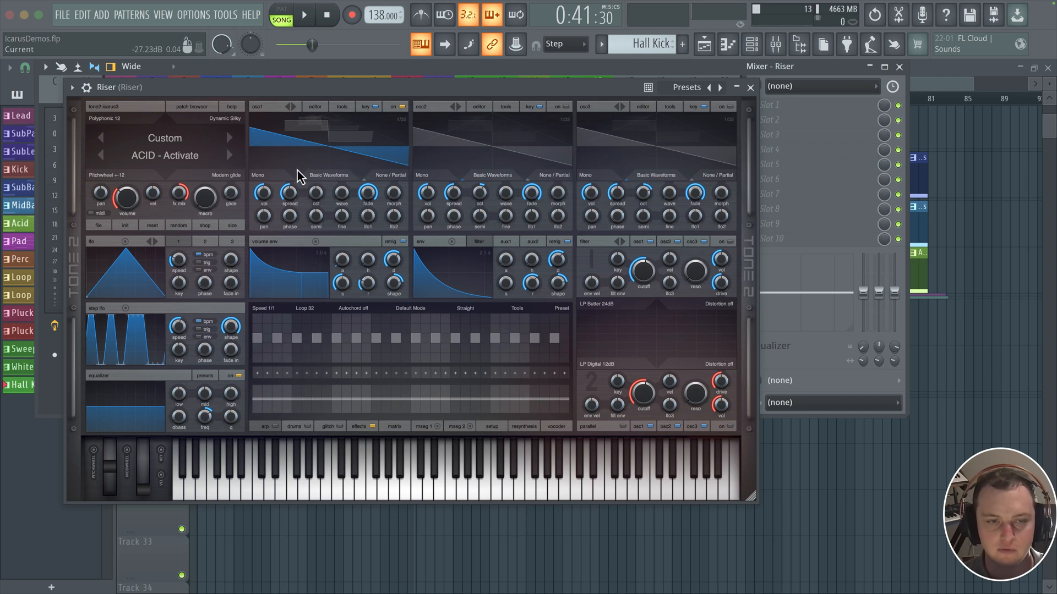
{"action": "left_click_drag", "start_coordinate": [341, 282], "coordinate": [313, 120]}
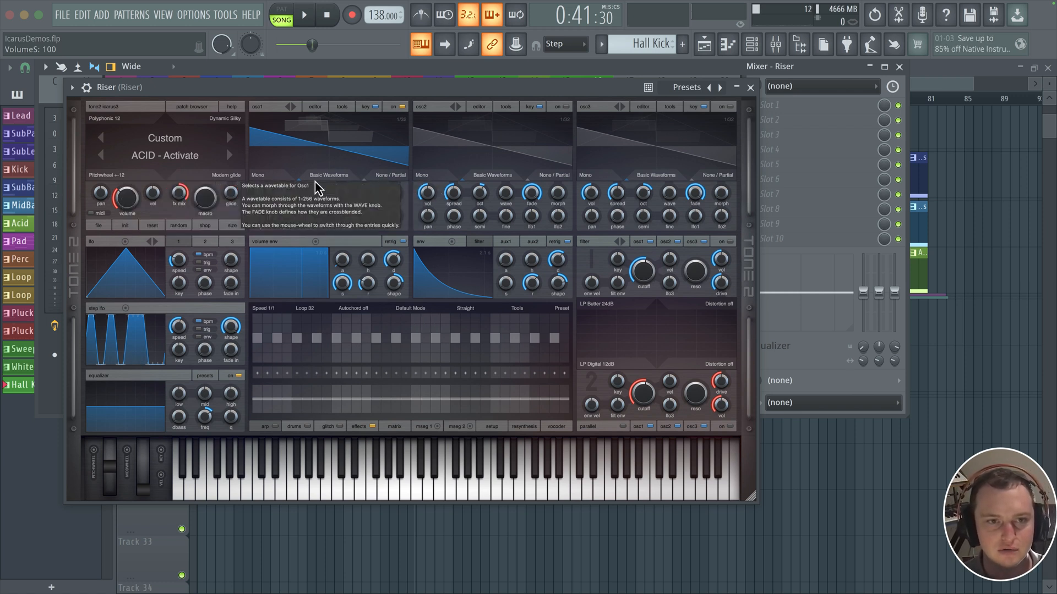
Step: Set oscillator 1 to the SuperStereo 14 supersaw mode with a detune spread of about 53
{"action": "left_click", "coordinate": [257, 176]}
{"action": "mouse_move", "coordinate": [286, 214]}
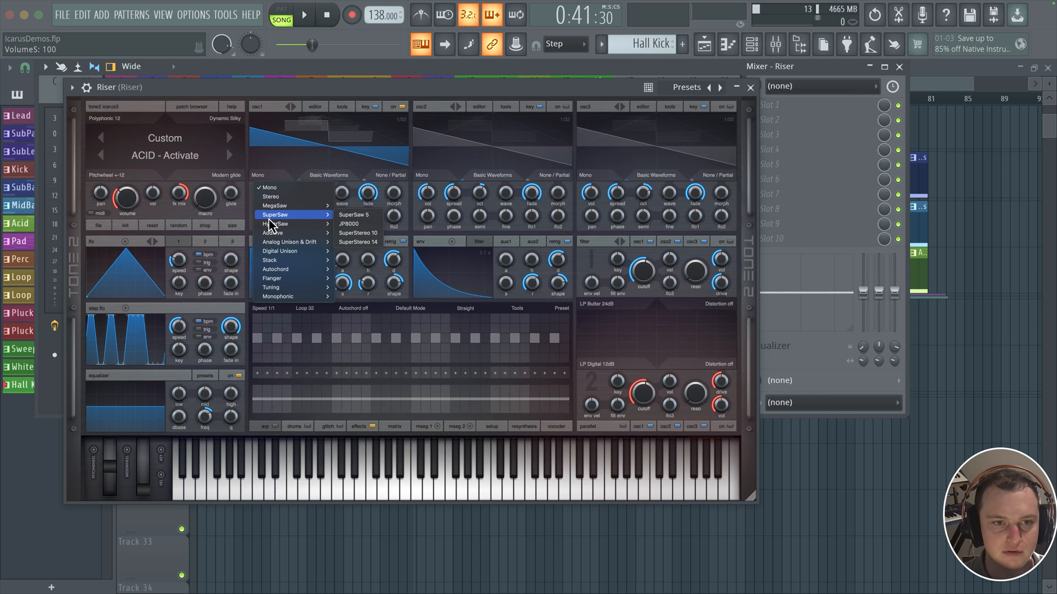
{"action": "left_click", "coordinate": [377, 245]}
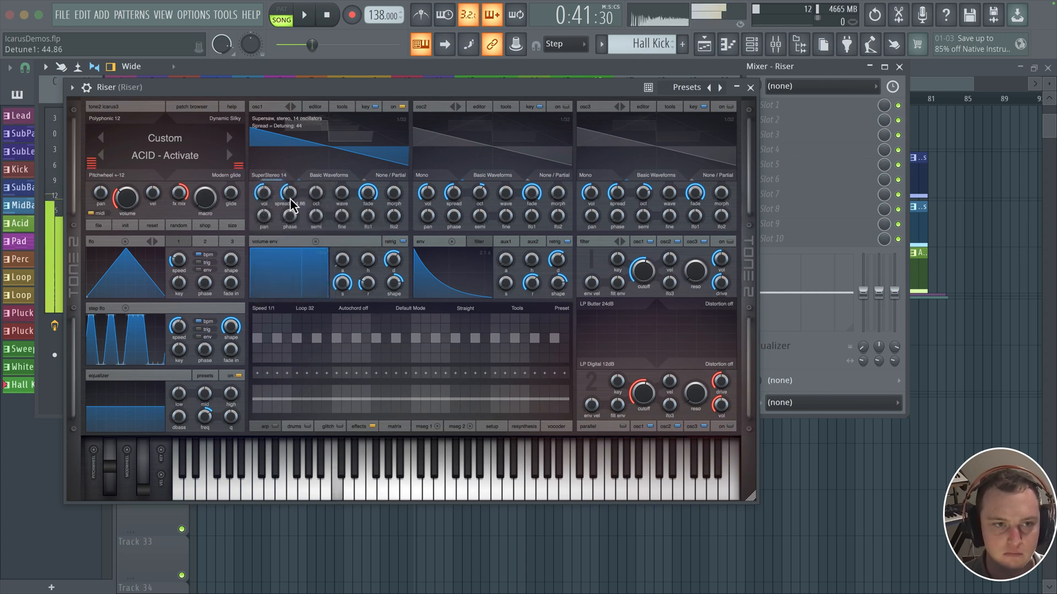
{"action": "left_click_drag", "start_coordinate": [290, 197], "coordinate": [290, 192]}
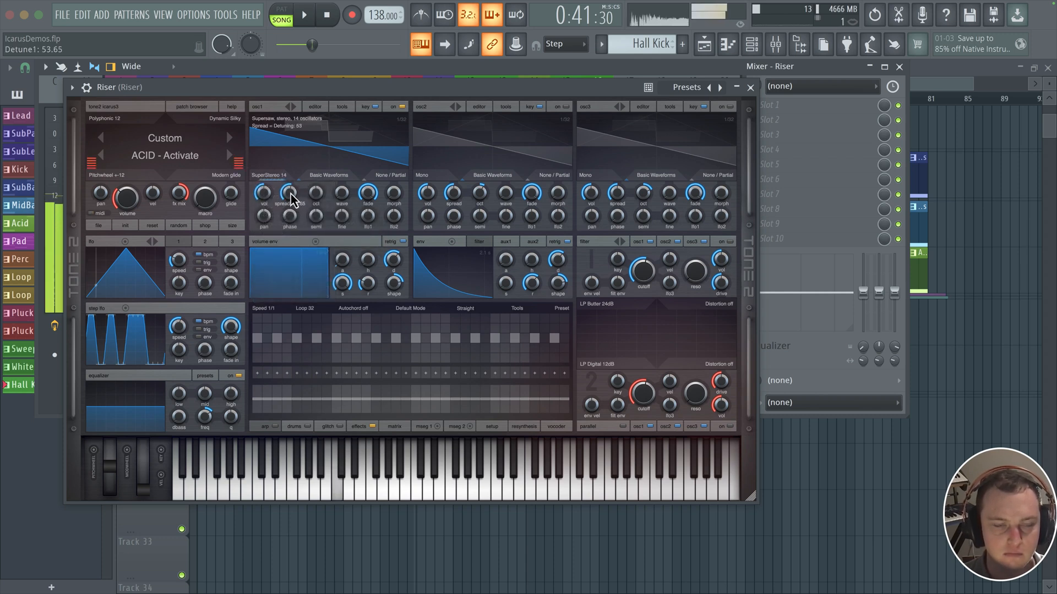
Step: Copy oscillator 1's settings to oscillator 2 and set oscillator 2's octave to 1
{"action": "left_click", "coordinate": [342, 107]}
{"action": "mouse_move", "coordinate": [363, 126]}
{"action": "left_click", "coordinate": [470, 135]}
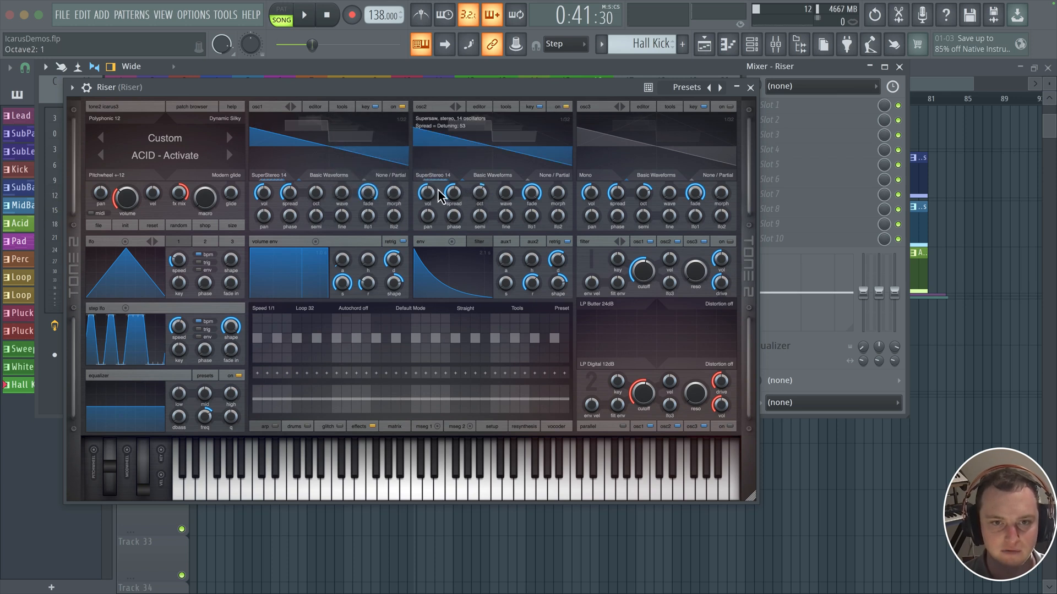
Step: Set the detune spread to about 50 on oscillator 2 and about 51 on oscillator 1
{"action": "left_click_drag", "start_coordinate": [423, 195], "coordinate": [453, 190]}
{"action": "left_click_drag", "start_coordinate": [300, 195], "coordinate": [286, 207]}
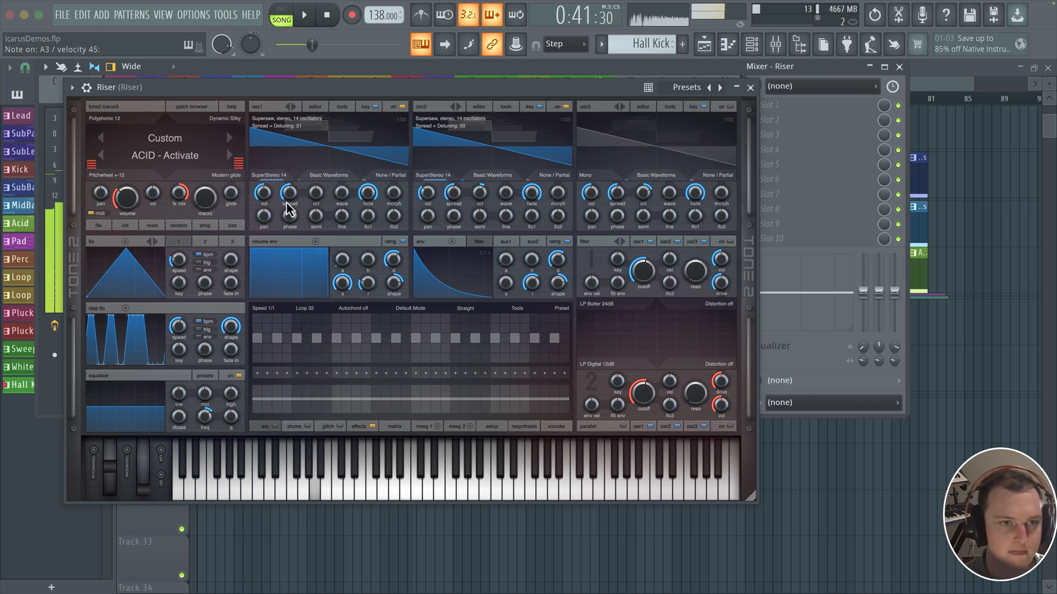
Step: Reshape the MSEG 1 triangle into a straight ramp rising from zero to full at the end
{"action": "left_click", "coordinate": [424, 427]}
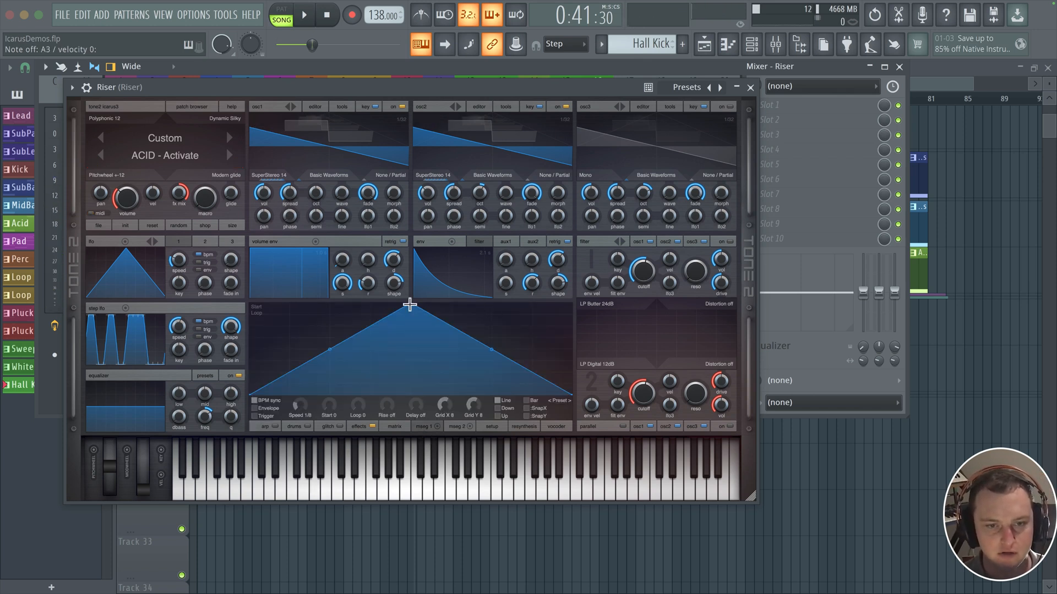
{"action": "left_click_drag", "start_coordinate": [410, 304], "coordinate": [573, 283]}
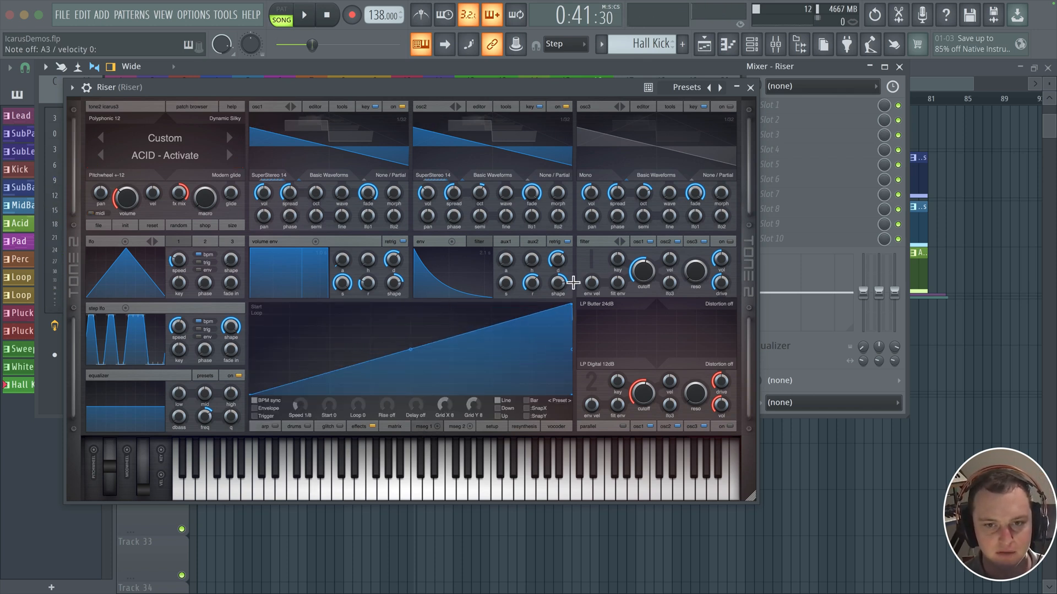
{"action": "left_click", "coordinate": [571, 396]}
{"action": "left_click", "coordinate": [580, 296]}
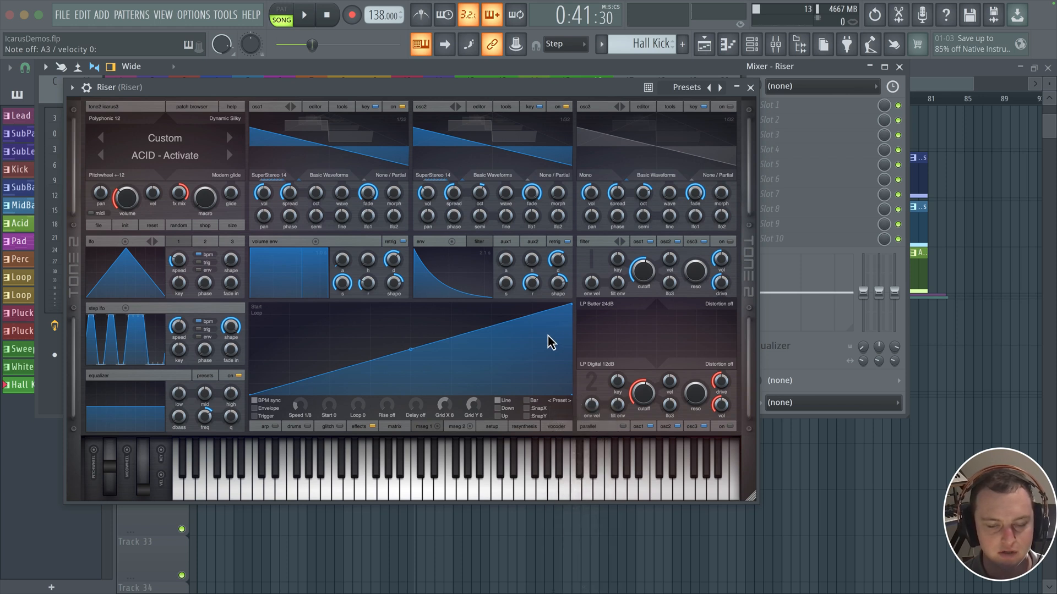
Step: Switch MSEG 1 to Envelope mode without looping and leave its Trigger option off
{"action": "left_click", "coordinate": [255, 409]}
{"action": "left_click", "coordinate": [257, 417]}
{"action": "left_click", "coordinate": [257, 416]}
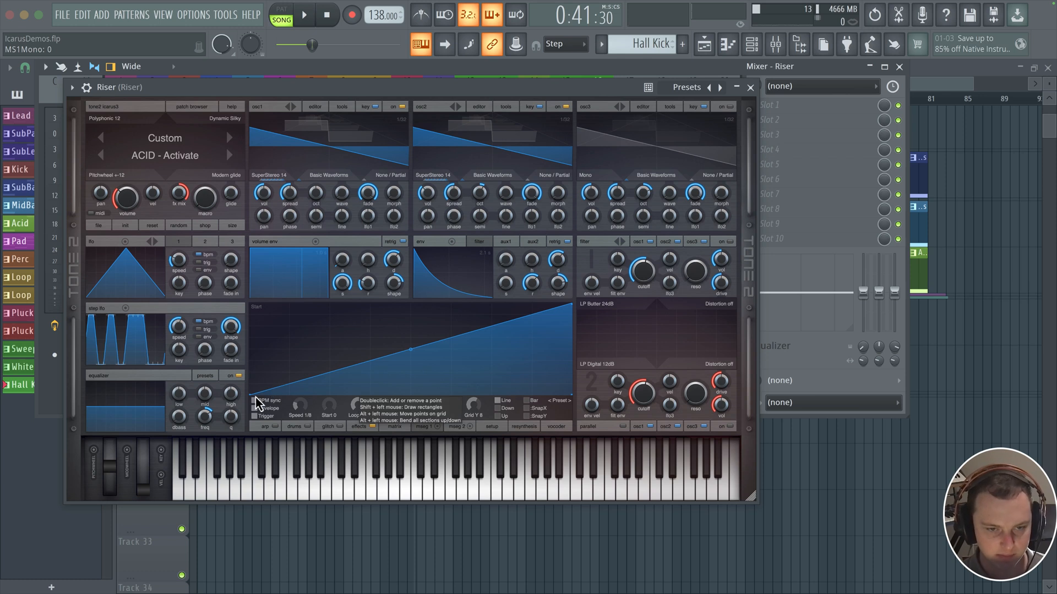
Step: Route Mseg1 to the Osc1-3 Pitch XL in the first modulation matrix slot, with an amount of about 23
{"action": "left_click", "coordinate": [359, 427]}
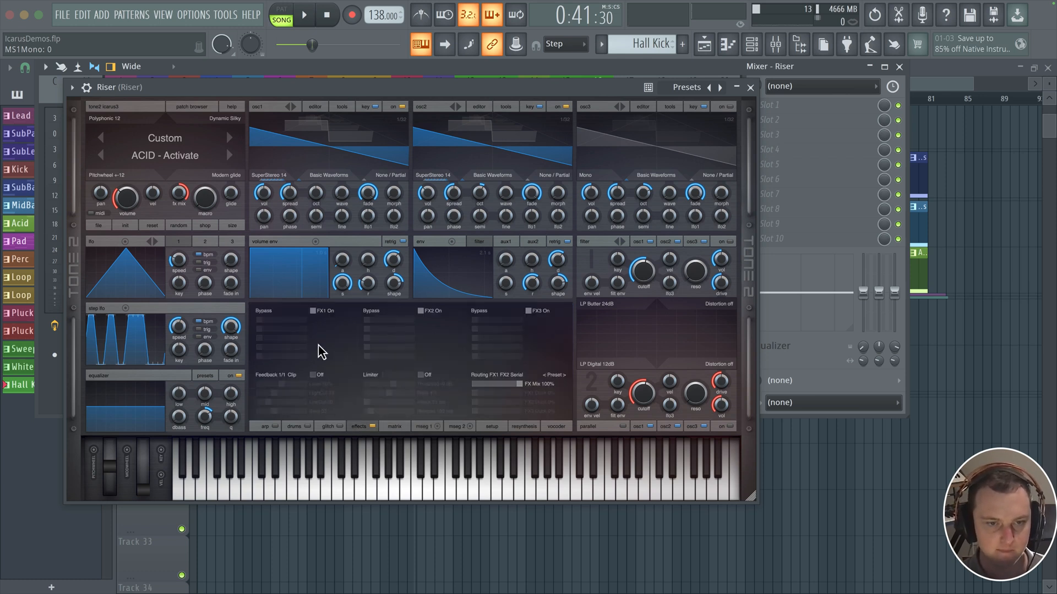
{"action": "left_click", "coordinate": [398, 430]}
{"action": "left_click", "coordinate": [286, 320]}
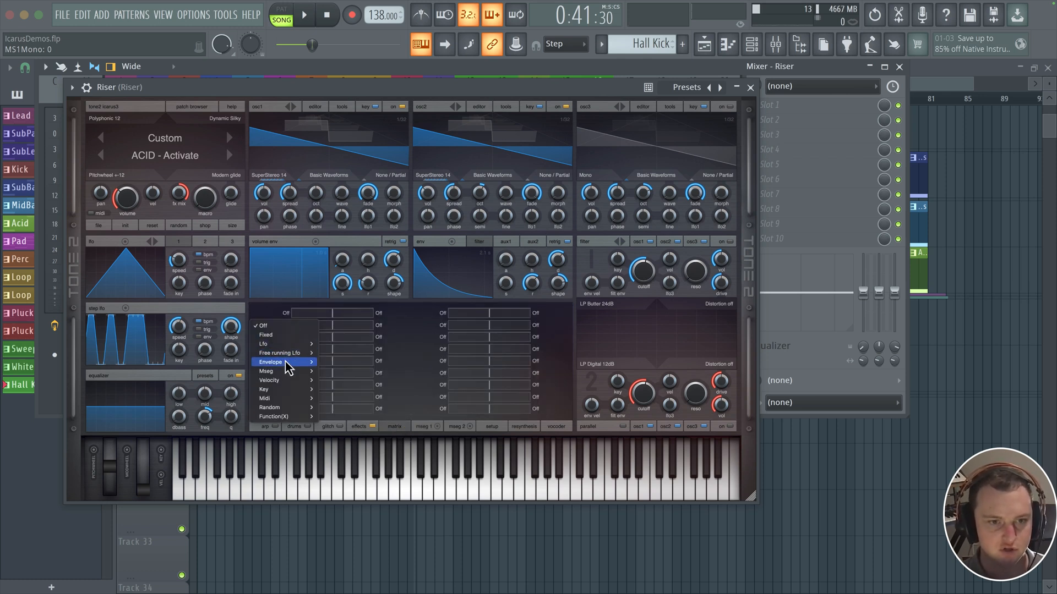
{"action": "mouse_move", "coordinate": [289, 372]}
{"action": "left_click", "coordinate": [327, 372]}
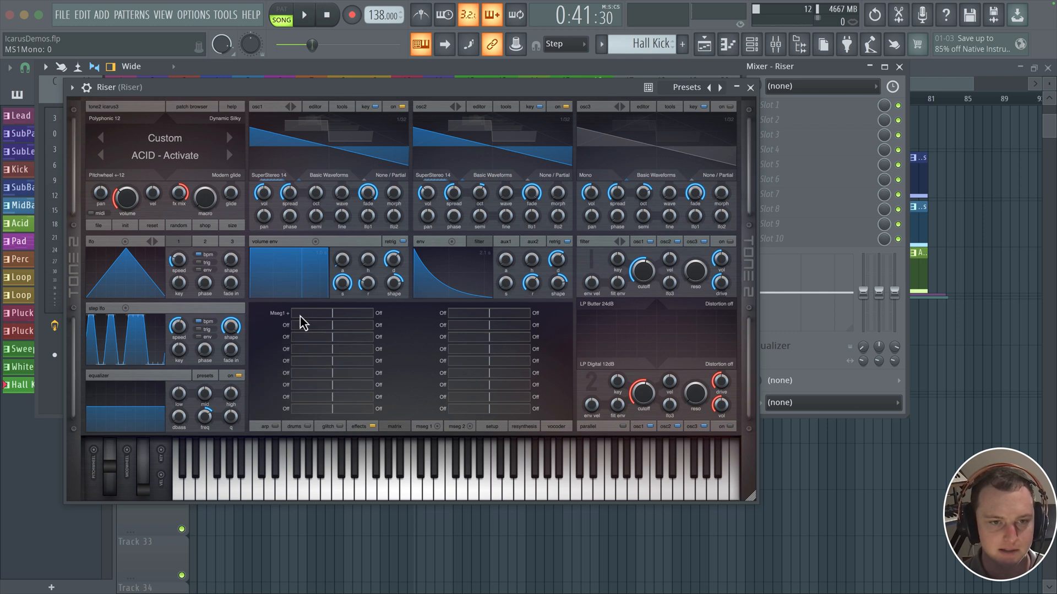
{"action": "left_click", "coordinate": [380, 315]}
{"action": "mouse_move", "coordinate": [397, 356]}
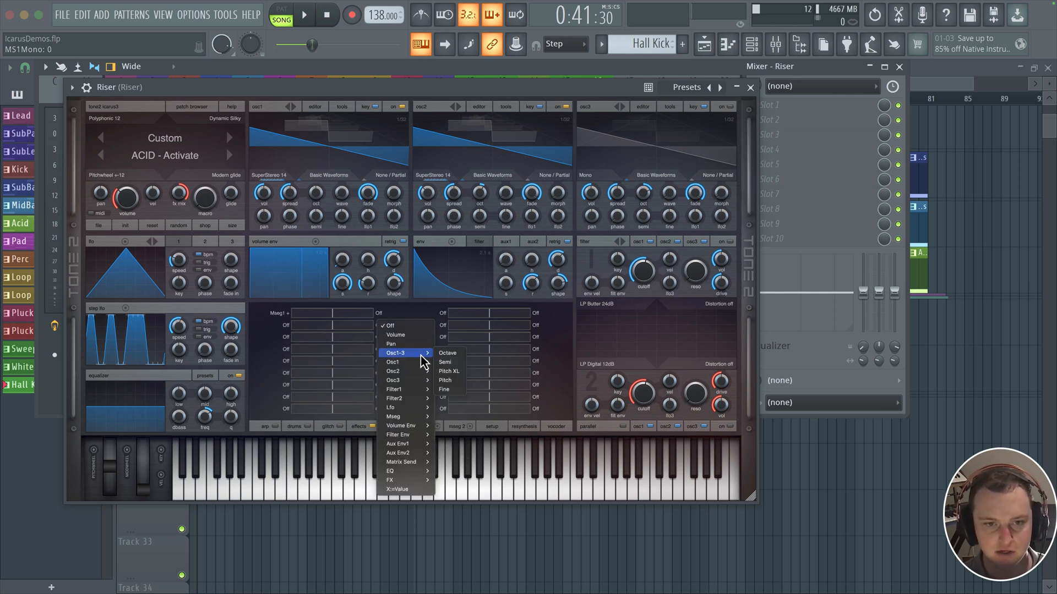
{"action": "left_click", "coordinate": [447, 372]}
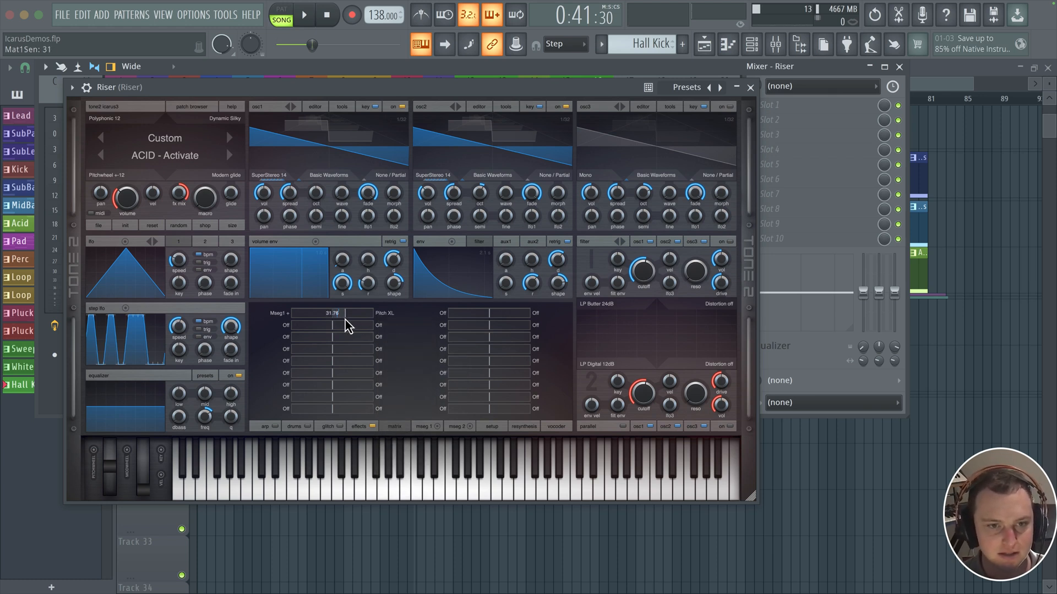
{"action": "left_click_drag", "start_coordinate": [345, 319], "coordinate": [342, 319]}
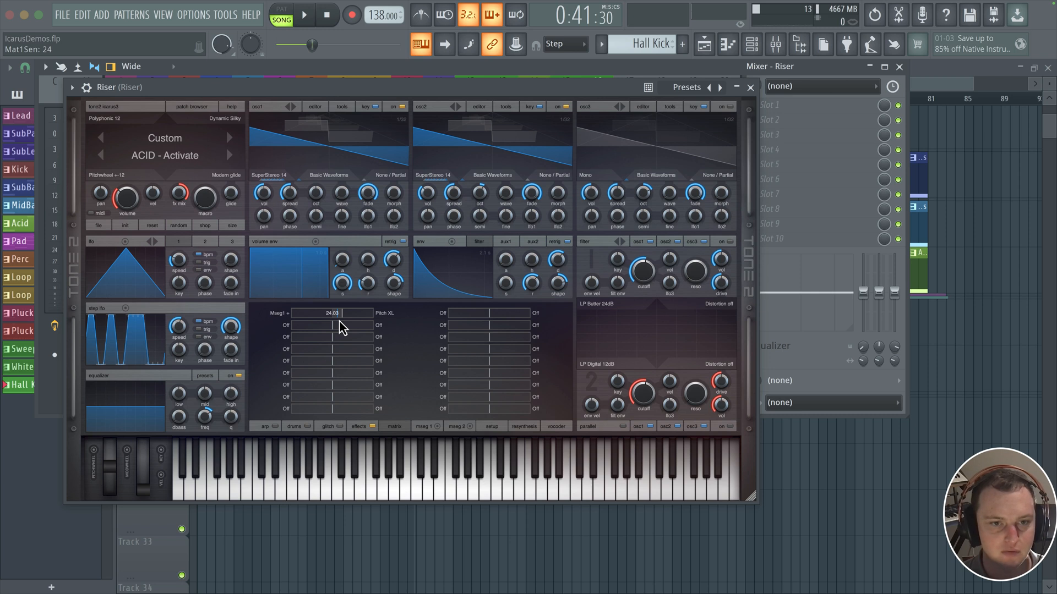
{"action": "left_click_drag", "start_coordinate": [339, 320], "coordinate": [339, 321]}
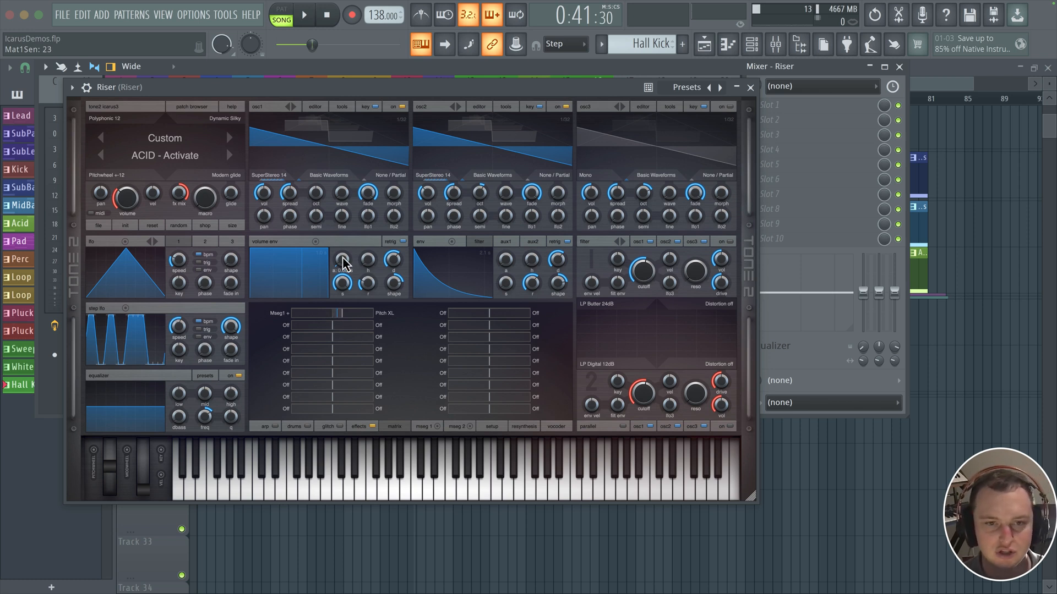
Step: Try slower rates for MSEG 1 and set its speed to 1/4
{"action": "left_click", "coordinate": [424, 427]}
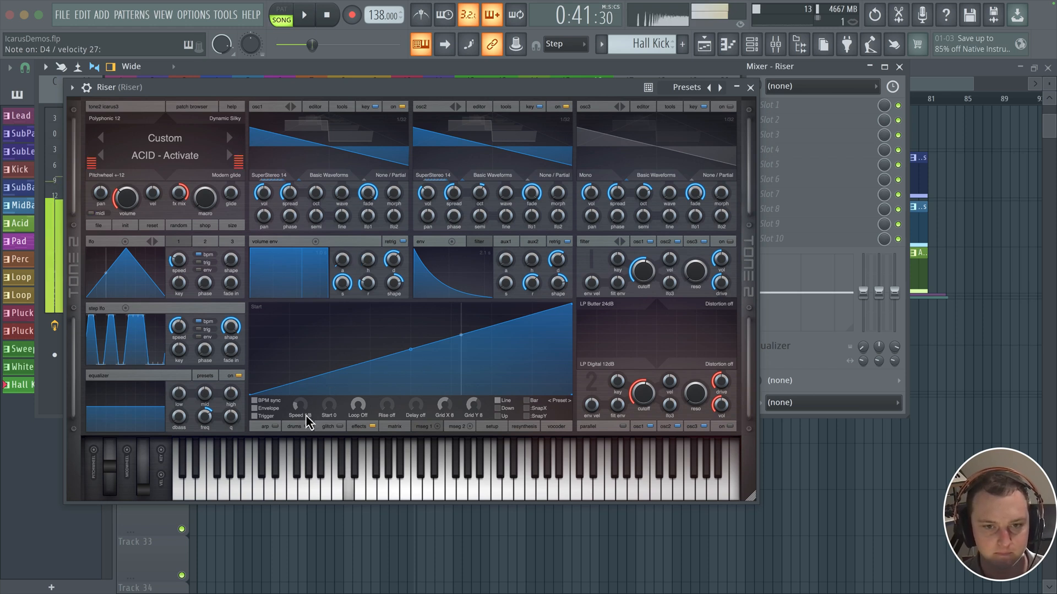
{"action": "left_click_drag", "start_coordinate": [300, 406], "coordinate": [300, 411]}
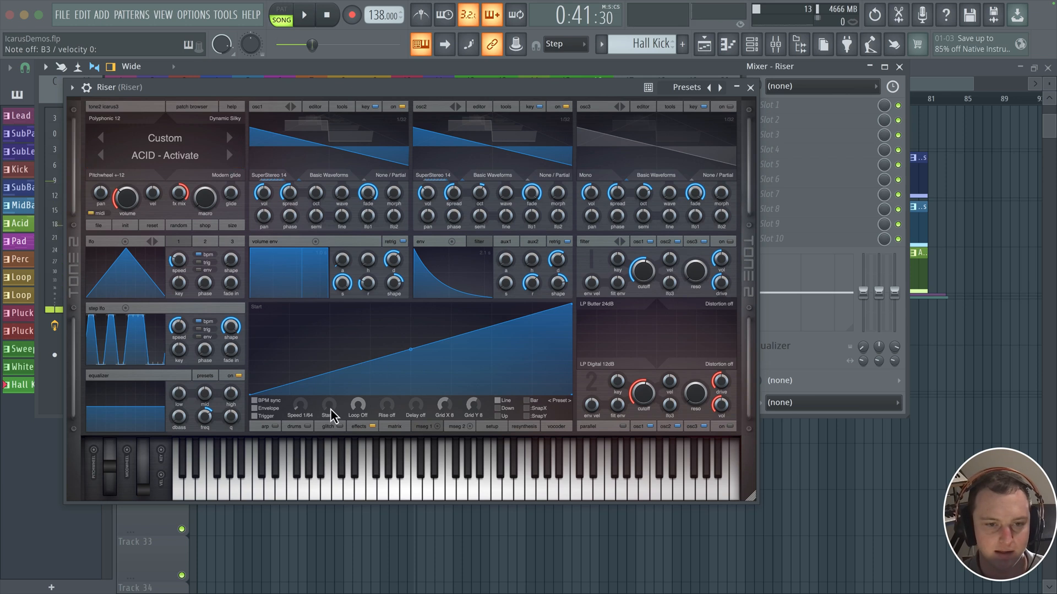
{"action": "left_click_drag", "start_coordinate": [305, 405], "coordinate": [305, 396]}
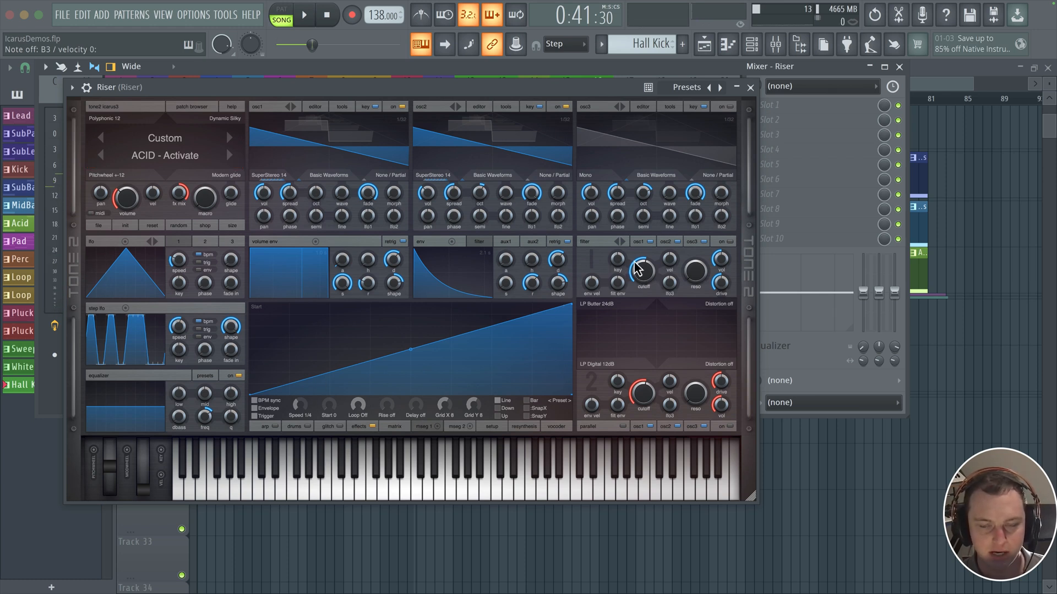
Step: Enable filter 1, route Mseg1 to its cutoff with a positive amount, and set the cutoff to about 1812 Hz
{"action": "mouse_move", "coordinate": [636, 268]}
{"action": "left_mouse_down"}
{"action": "mouse_move", "coordinate": [644, 273]}
{"action": "mouse_move", "coordinate": [632, 274]}
{"action": "mouse_move", "coordinate": [644, 248]}
{"action": "mouse_move", "coordinate": [638, 269]}
{"action": "left_mouse_up"}
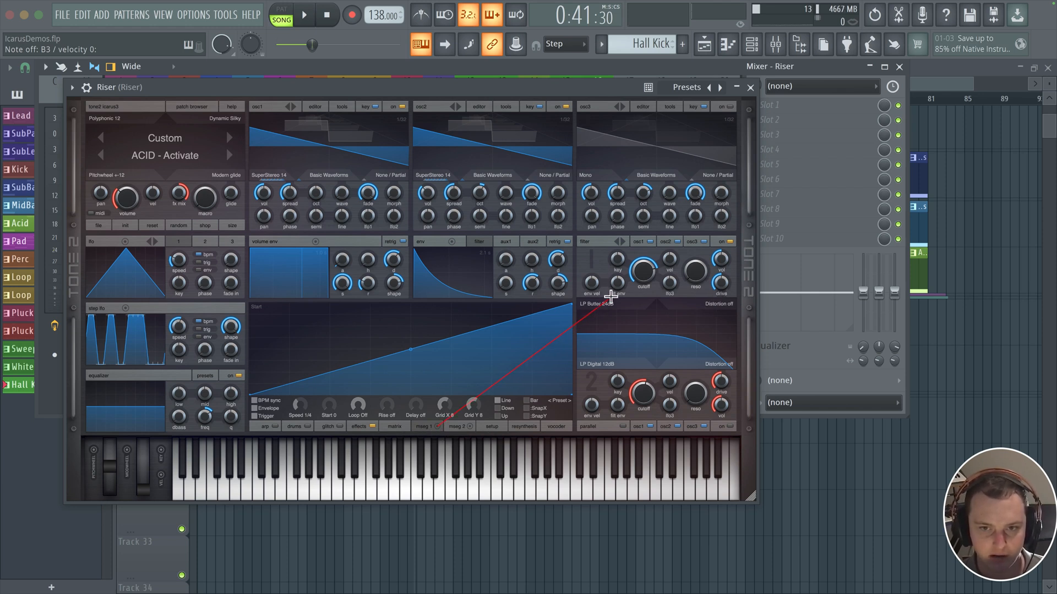
{"action": "left_click_drag", "start_coordinate": [648, 282], "coordinate": [643, 273]}
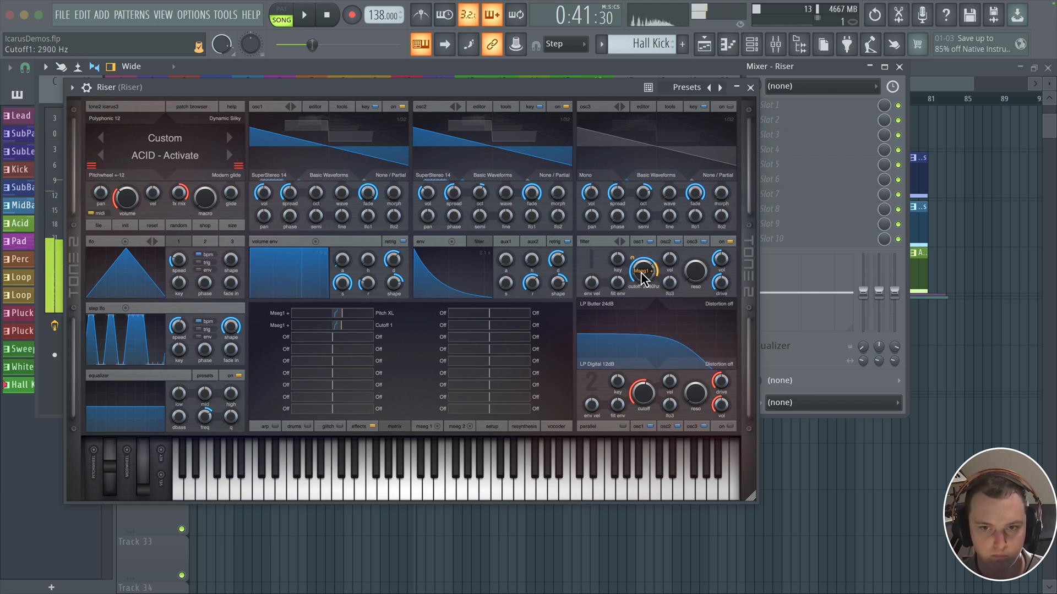
{"action": "left_click_drag", "start_coordinate": [638, 271], "coordinate": [632, 245]}
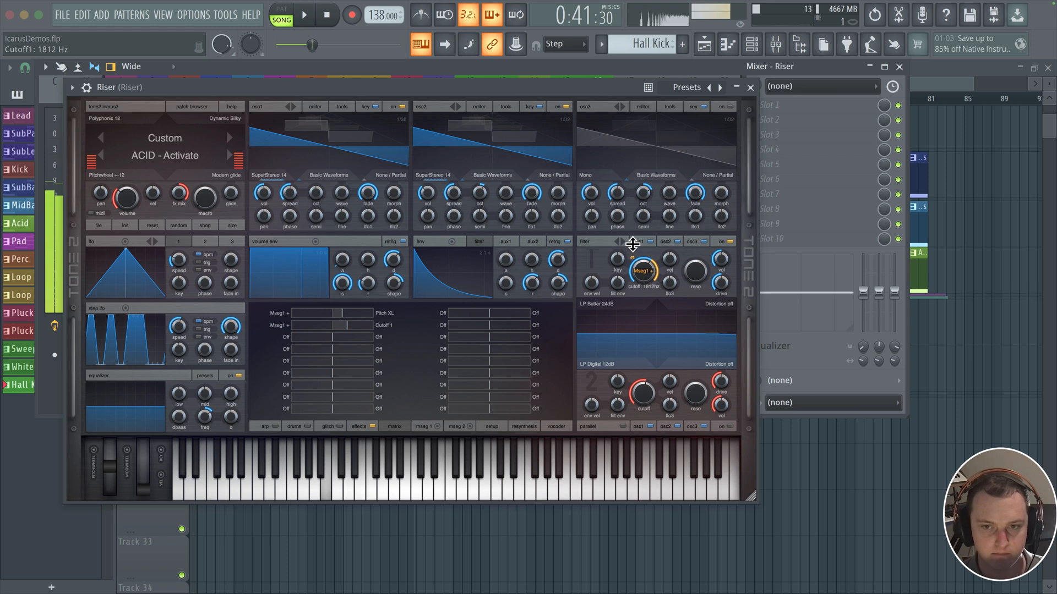
Step: Adjust filter 1's resonance and change its type to the LP Curtis 12dB lowpass
{"action": "left_click_drag", "start_coordinate": [692, 271], "coordinate": [693, 272]}
{"action": "left_click", "coordinate": [599, 304]}
{"action": "mouse_move", "coordinate": [633, 316]}
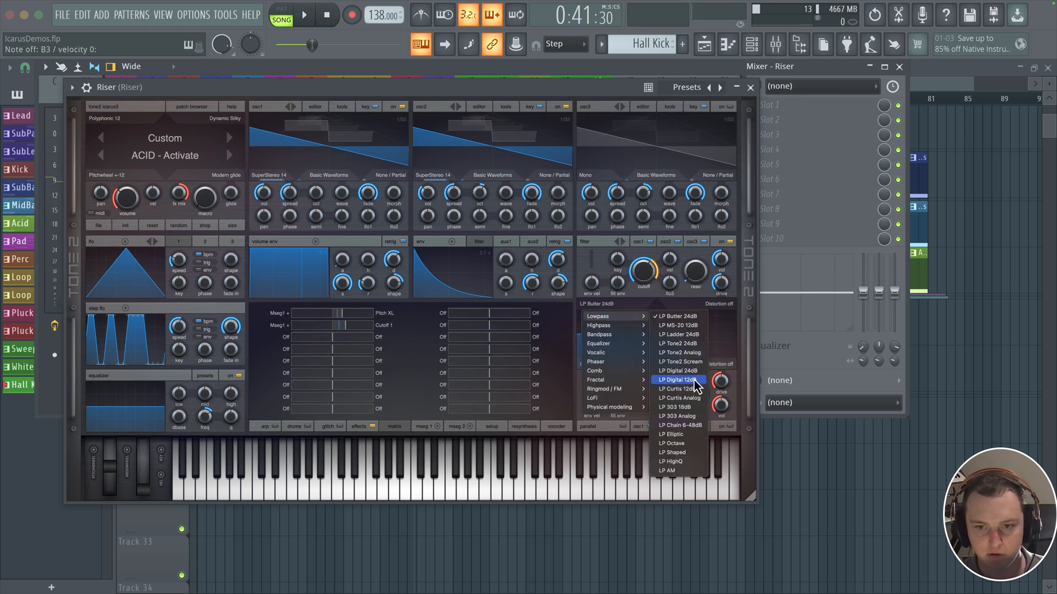
{"action": "left_click", "coordinate": [683, 389]}
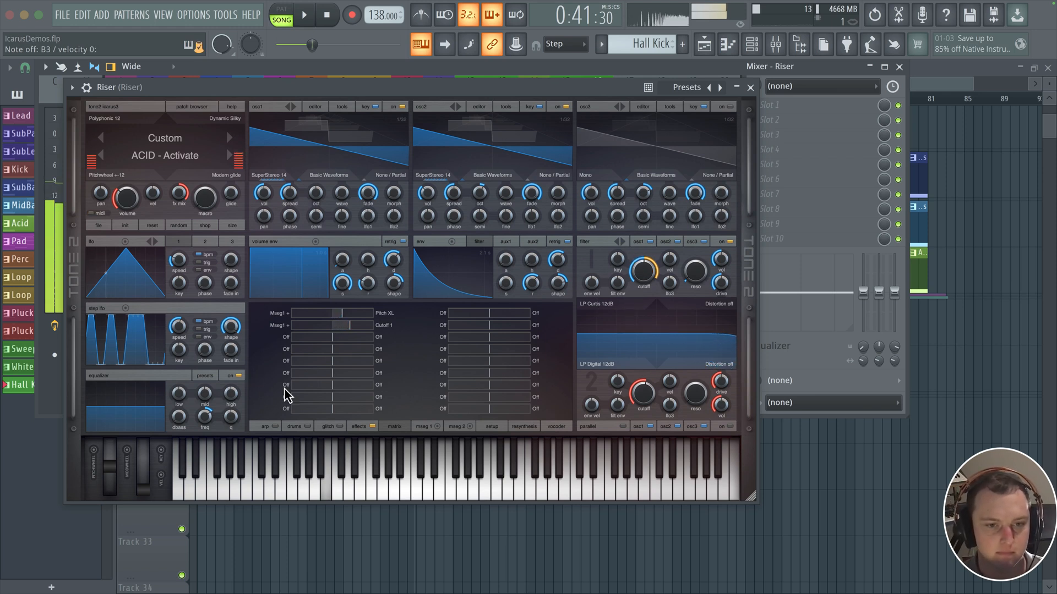
Step: Switch filter 2 to HP Digital 12dB with a low cutoff and modulate that cutoff with a positive Mseg1 amount
{"action": "left_click", "coordinate": [601, 371]}
{"action": "mouse_move", "coordinate": [605, 386]}
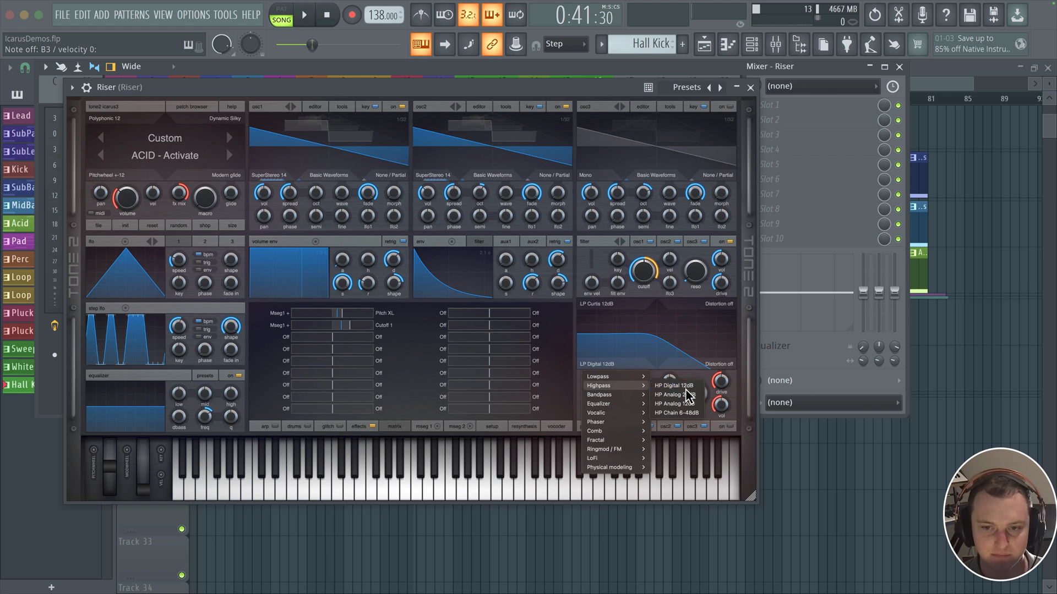
{"action": "left_click", "coordinate": [680, 386]}
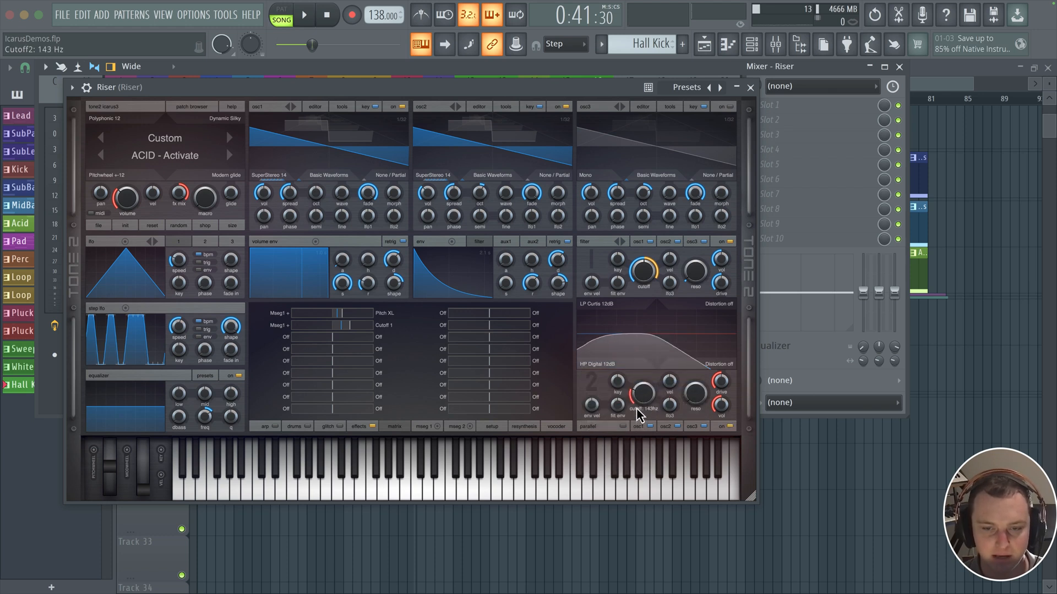
{"action": "left_click_drag", "start_coordinate": [636, 408], "coordinate": [639, 423]}
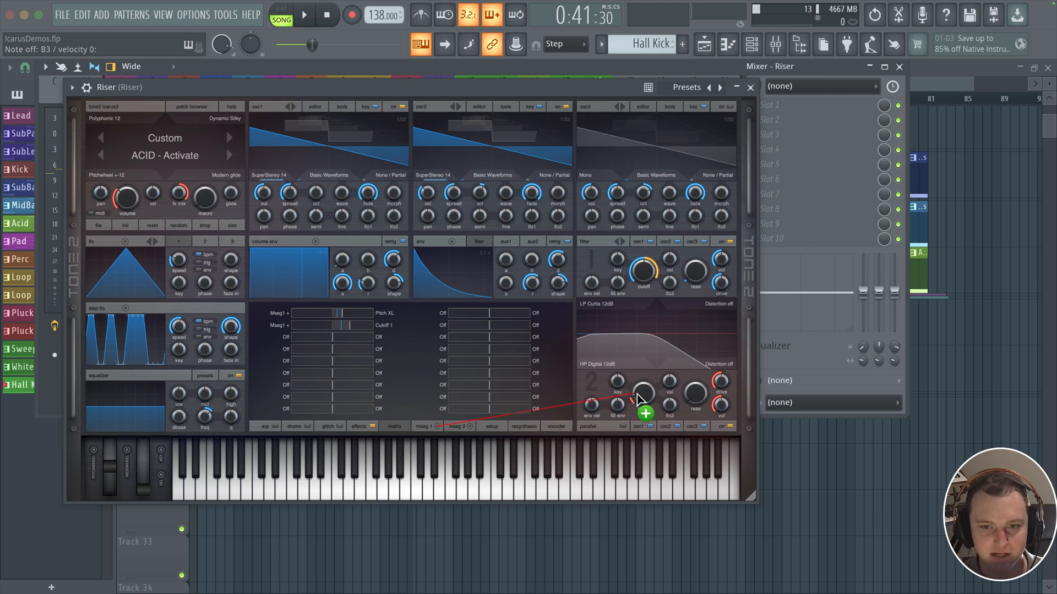
{"action": "left_click_drag", "start_coordinate": [639, 396], "coordinate": [640, 400]}
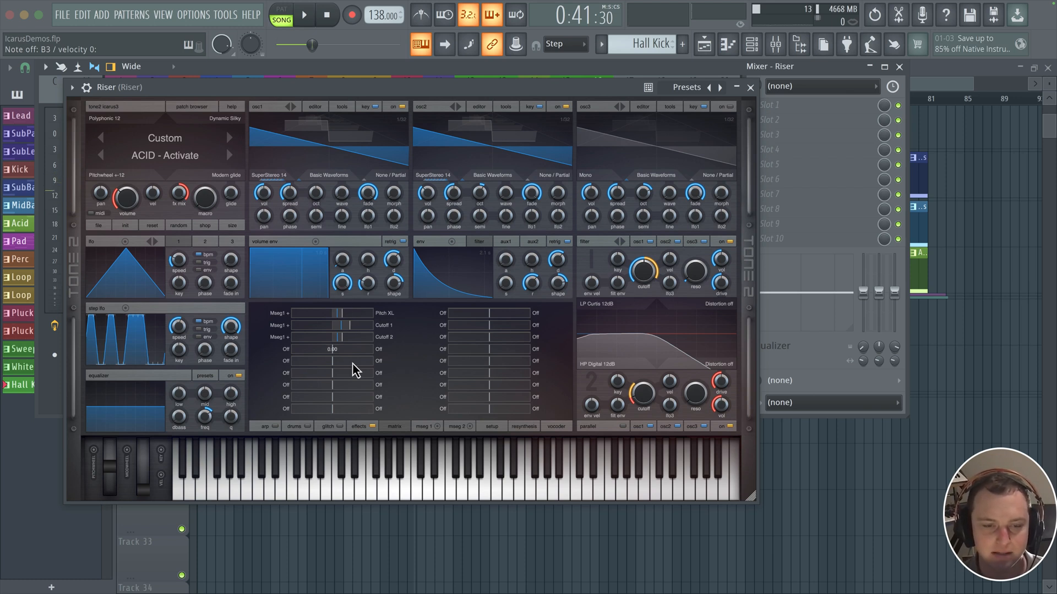
{"action": "left_click", "coordinate": [352, 428]}
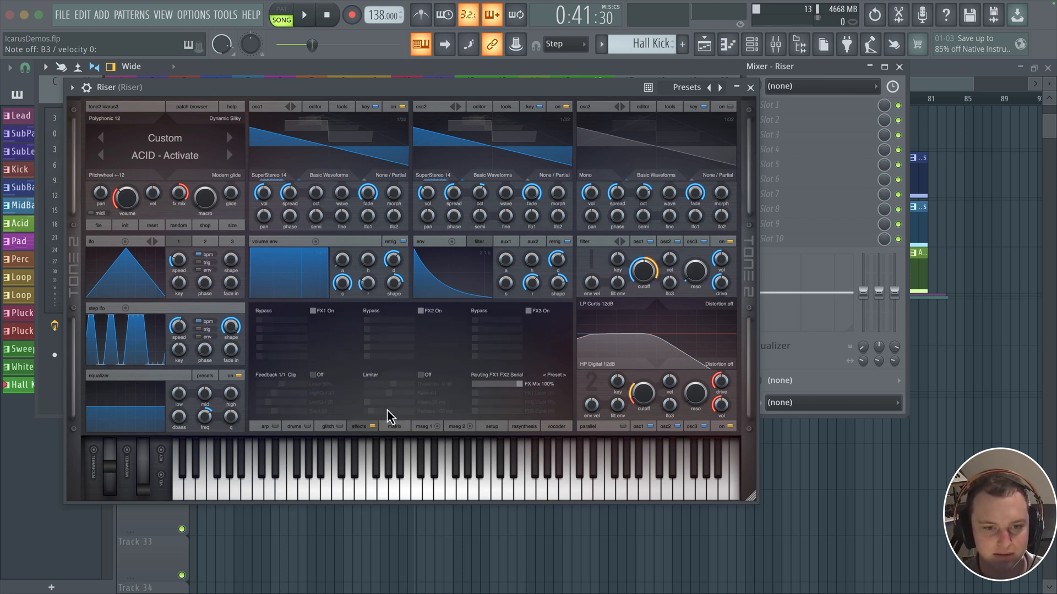
{"action": "left_click", "coordinate": [392, 425]}
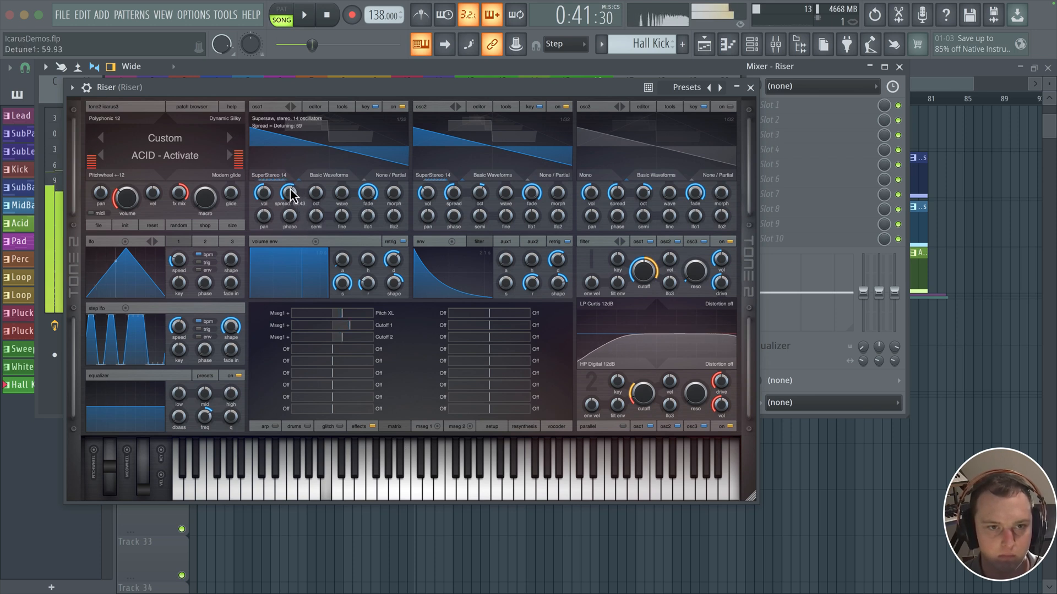
Step: Route Mseg1 to the spread of oscillators 1 and 2 with small negative amounts, and raise oscillator 1's spread to about 76
{"action": "left_click_drag", "start_coordinate": [290, 195], "coordinate": [291, 192]}
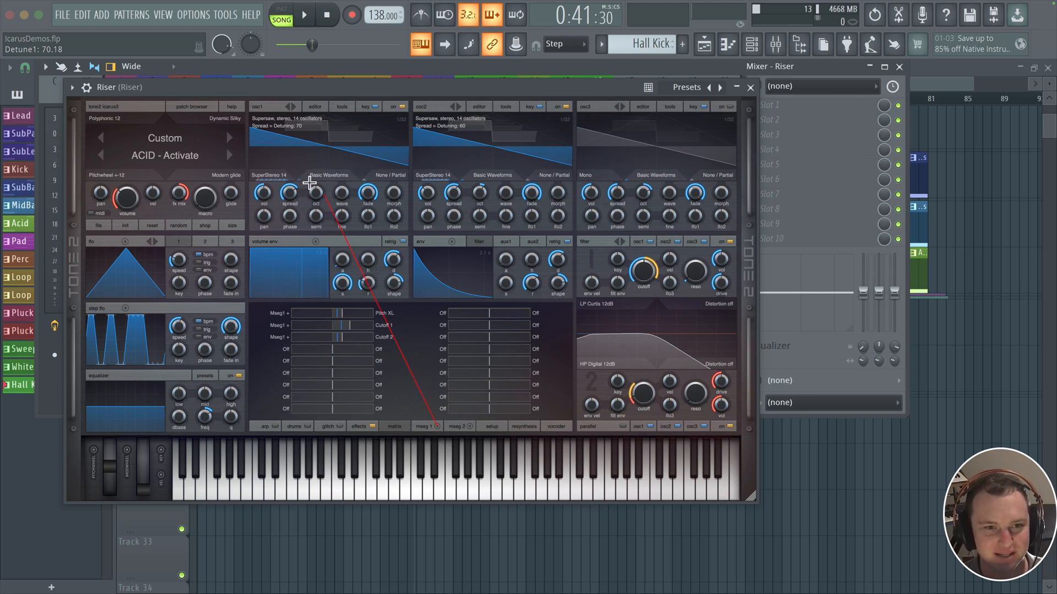
{"action": "left_click_drag", "start_coordinate": [284, 190], "coordinate": [276, 214]}
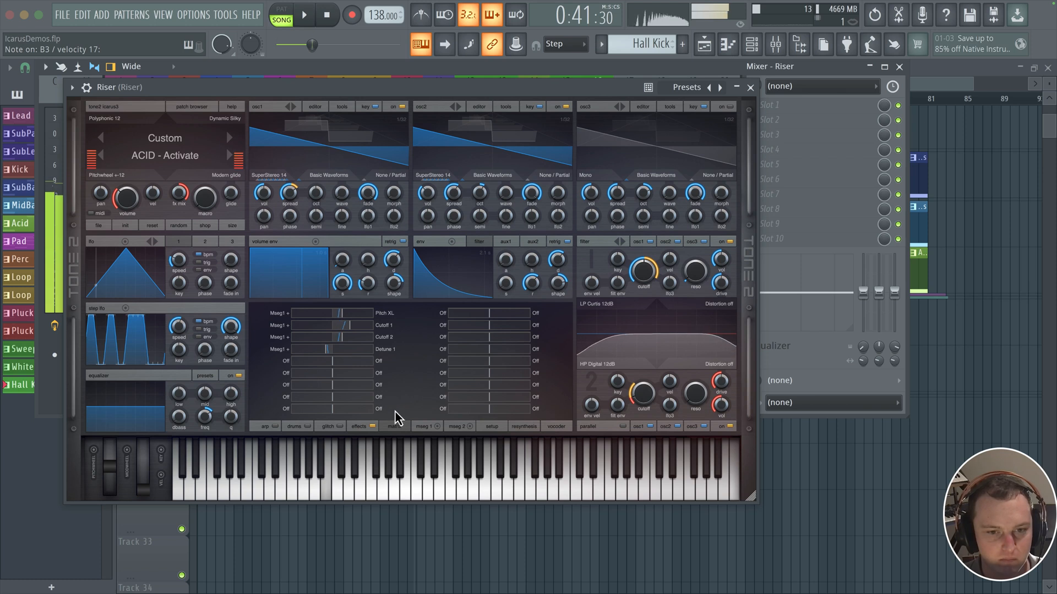
{"action": "left_click_drag", "start_coordinate": [439, 428], "coordinate": [452, 191]}
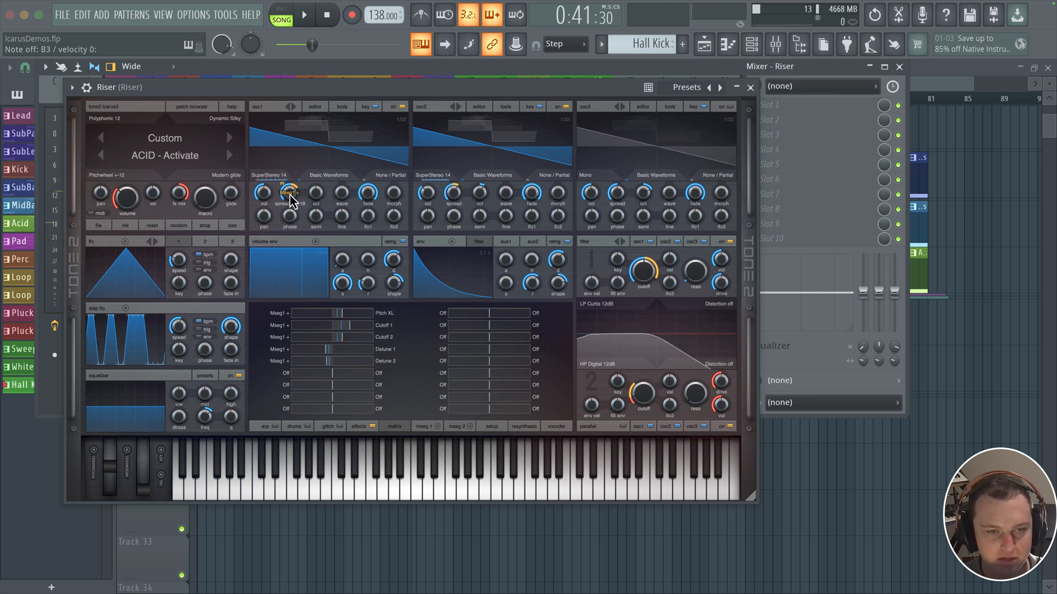
{"action": "left_click_drag", "start_coordinate": [290, 196], "coordinate": [282, 181]}
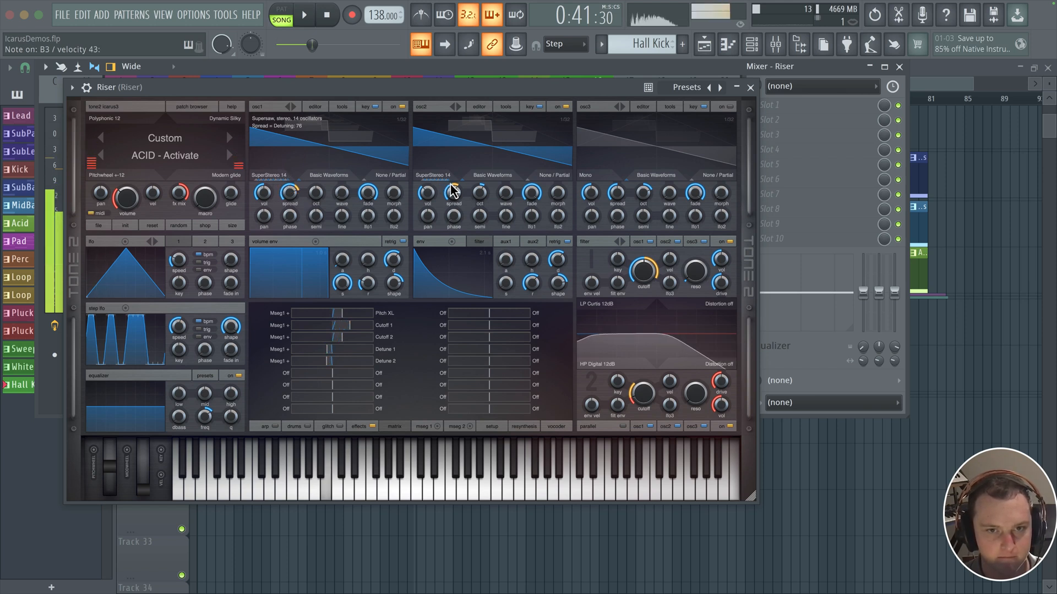
{"action": "left_click_drag", "start_coordinate": [452, 191], "coordinate": [443, 187]}
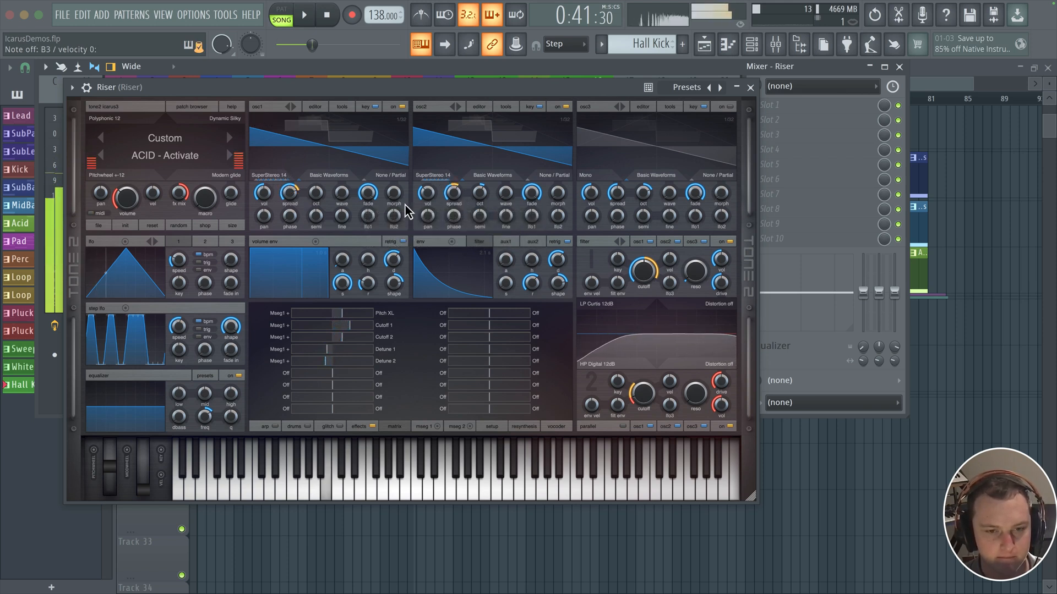
Step: Load Reverb Medium in FX2 with mix 14%, size 50.9m, damp 58%, swirl 28% and predelay 34ms
{"action": "left_click", "coordinate": [359, 427]}
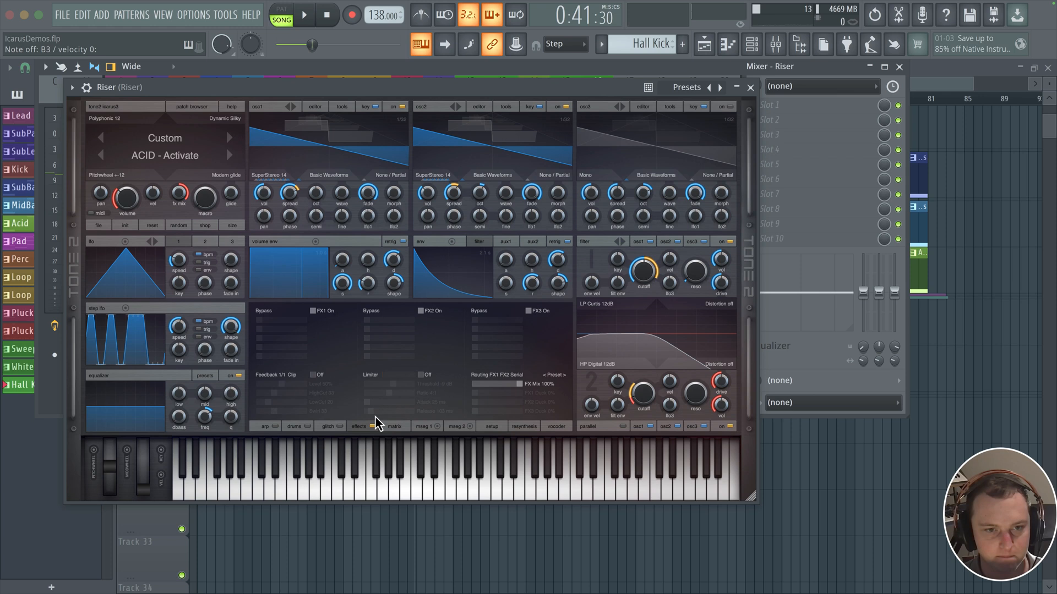
{"action": "left_click", "coordinate": [376, 318]}
{"action": "mouse_move", "coordinate": [396, 332]}
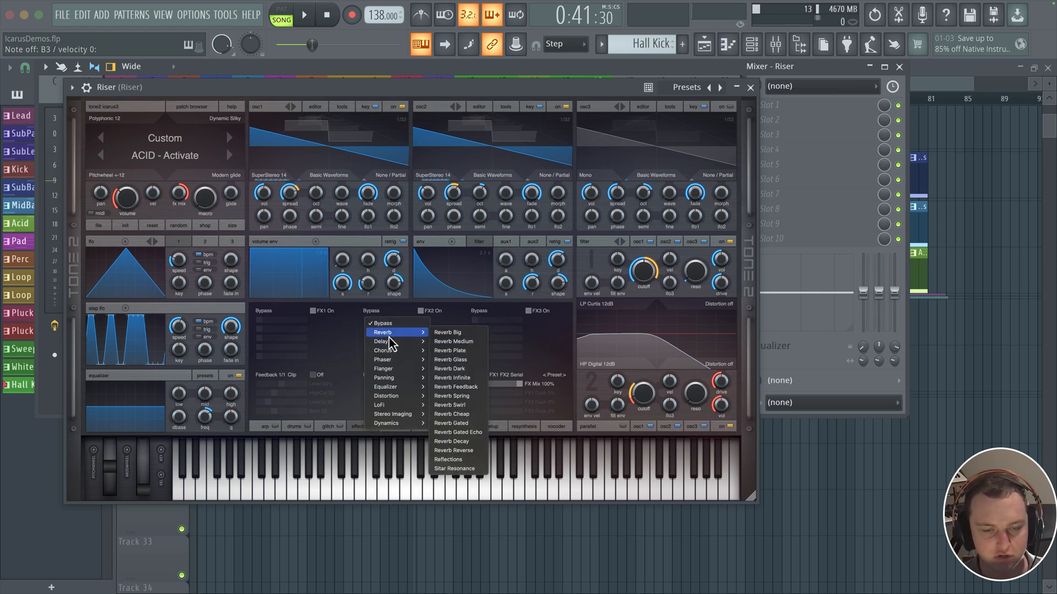
{"action": "left_click", "coordinate": [465, 346]}
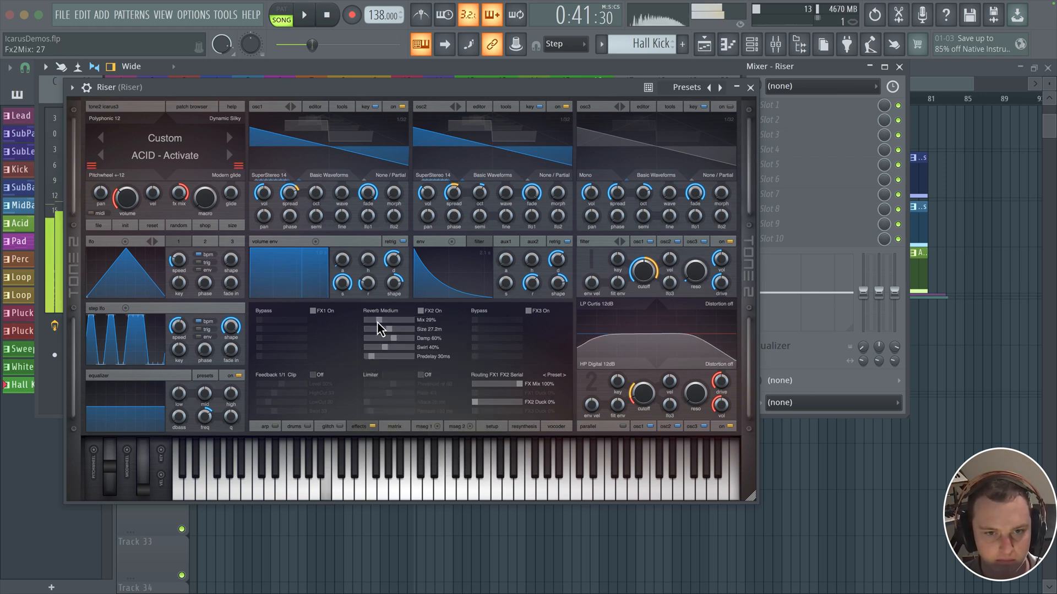
{"action": "mouse_move", "coordinate": [398, 328]}
{"action": "left_mouse_down"}
{"action": "mouse_move", "coordinate": [378, 348]}
{"action": "mouse_move", "coordinate": [401, 329]}
{"action": "left_mouse_up"}
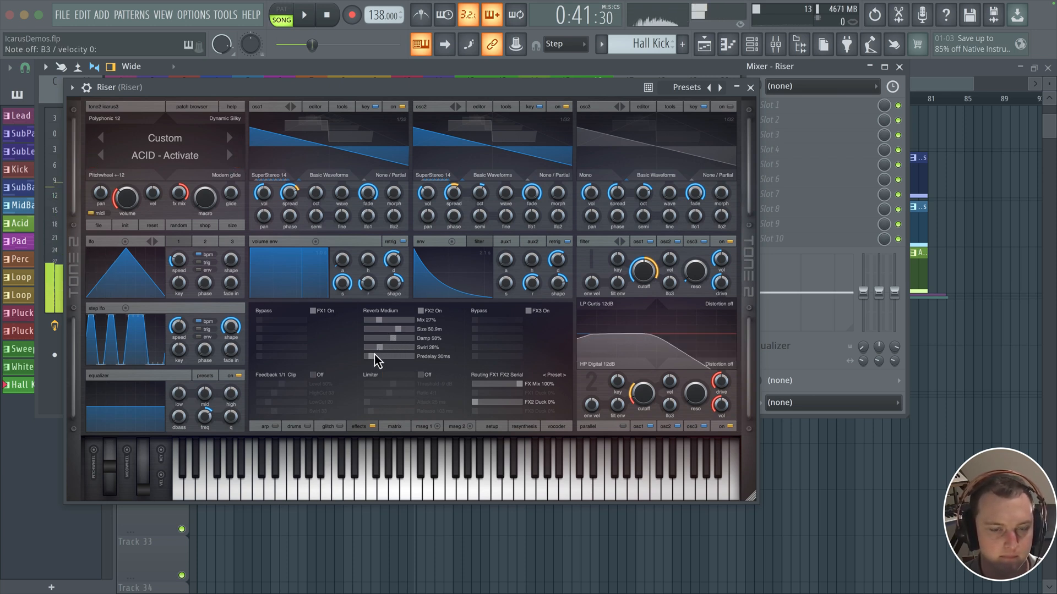
{"action": "left_click", "coordinate": [372, 321]}
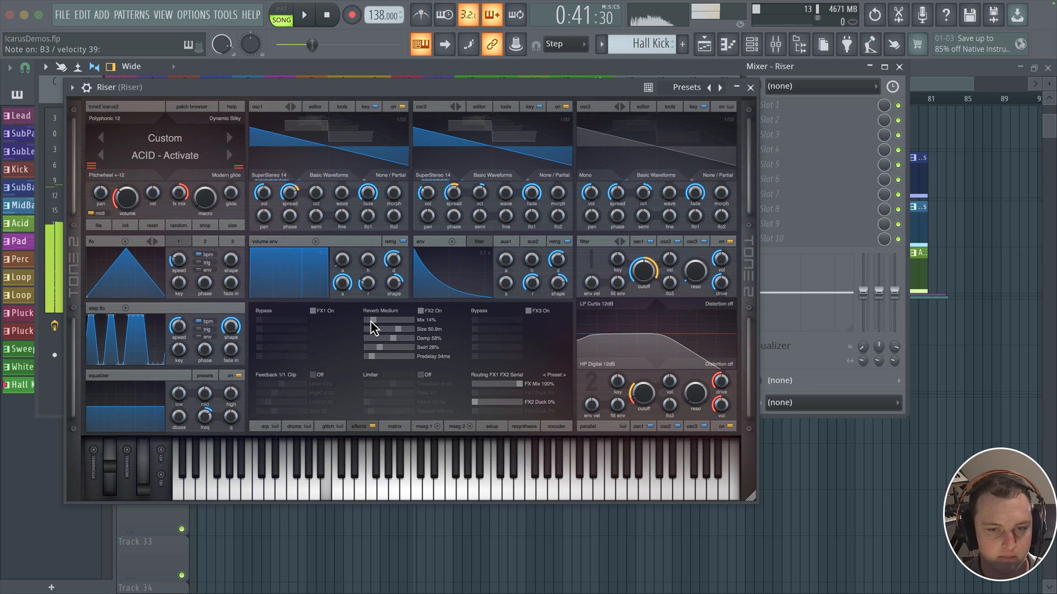
Step: Load Delay Classic in FX3 with mix 24%, time 3/4, feedback 66% and damp 24%
{"action": "left_click", "coordinate": [488, 314]}
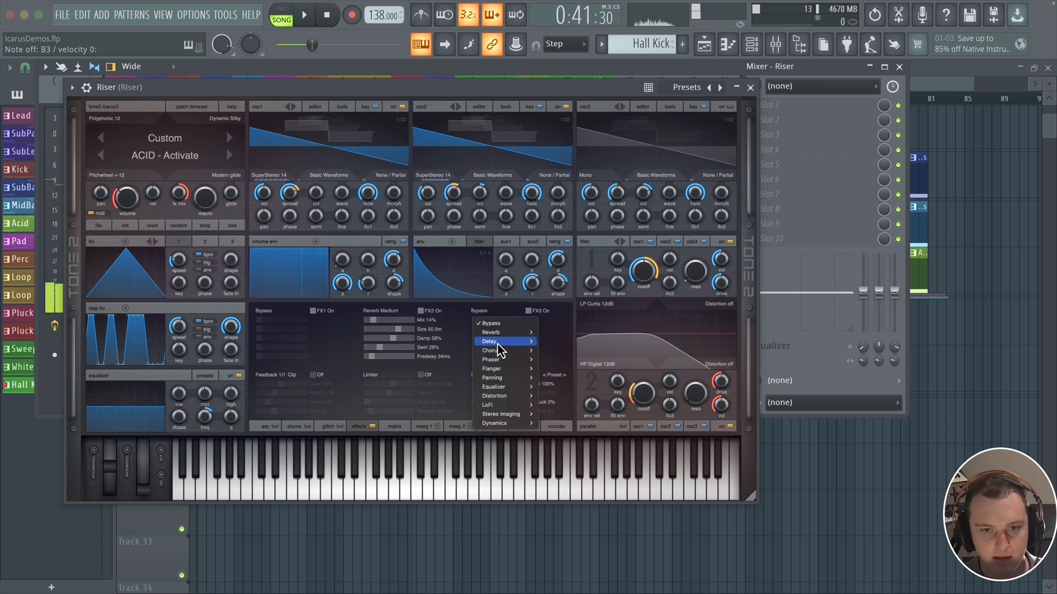
{"action": "mouse_move", "coordinate": [498, 342]}
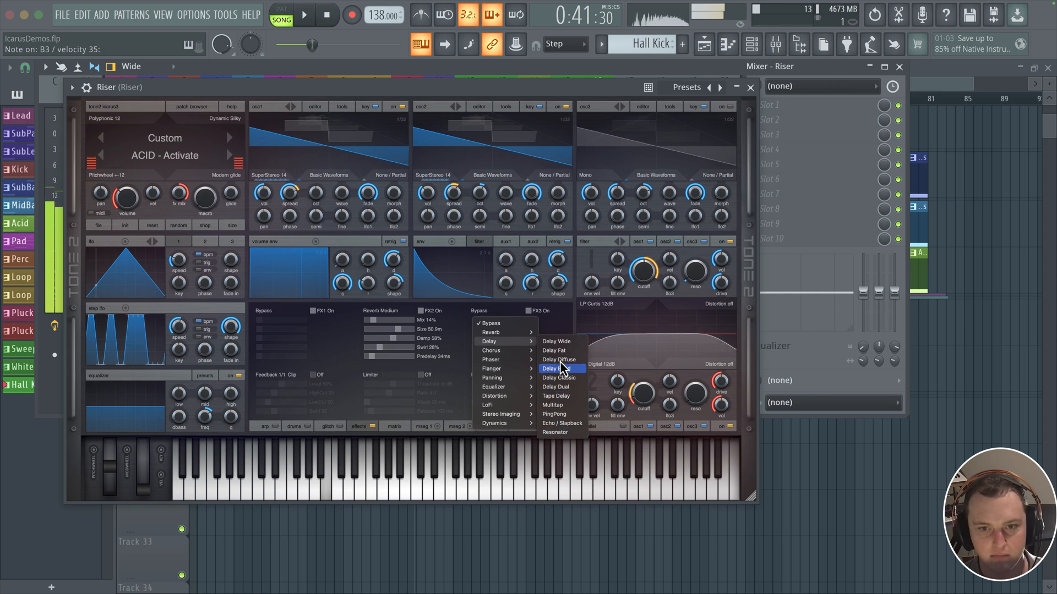
{"action": "left_click", "coordinate": [563, 378]}
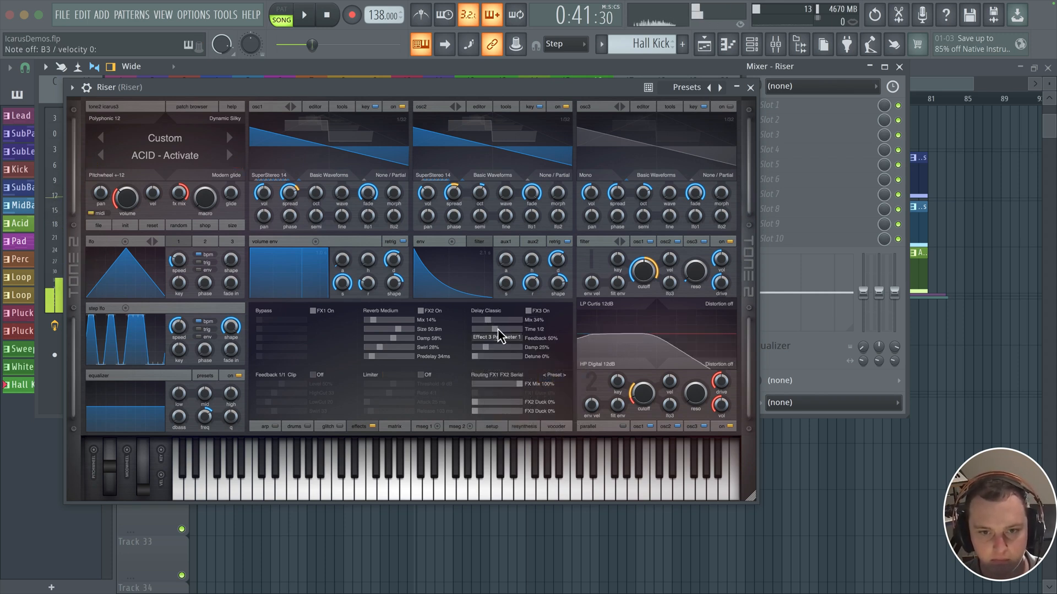
{"action": "mouse_move", "coordinate": [500, 330]}
{"action": "left_mouse_down"}
{"action": "mouse_move", "coordinate": [505, 337]}
{"action": "mouse_move", "coordinate": [480, 349]}
{"action": "mouse_move", "coordinate": [484, 319]}
{"action": "left_mouse_up"}
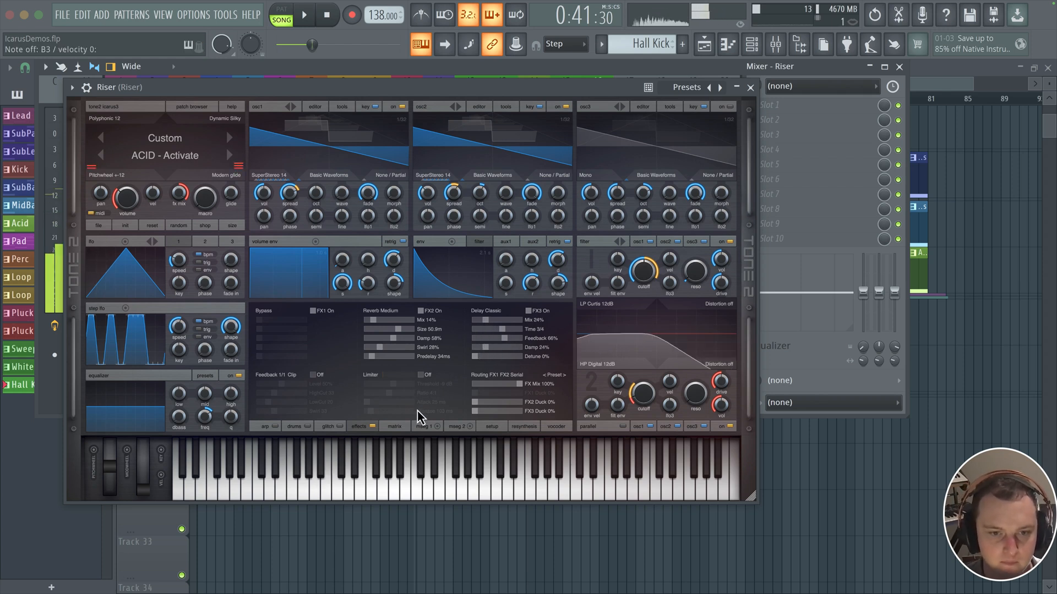
Step: Assign Mseg1 + as the source of the sixth and seventh modulation matrix slots
{"action": "left_click", "coordinate": [397, 427]}
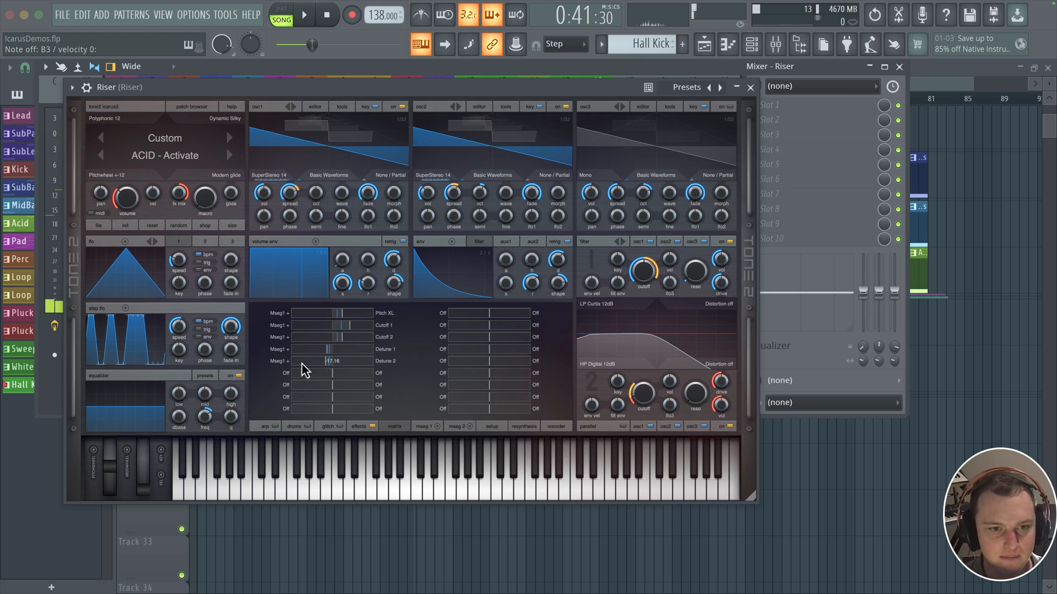
{"action": "left_click", "coordinate": [287, 373]}
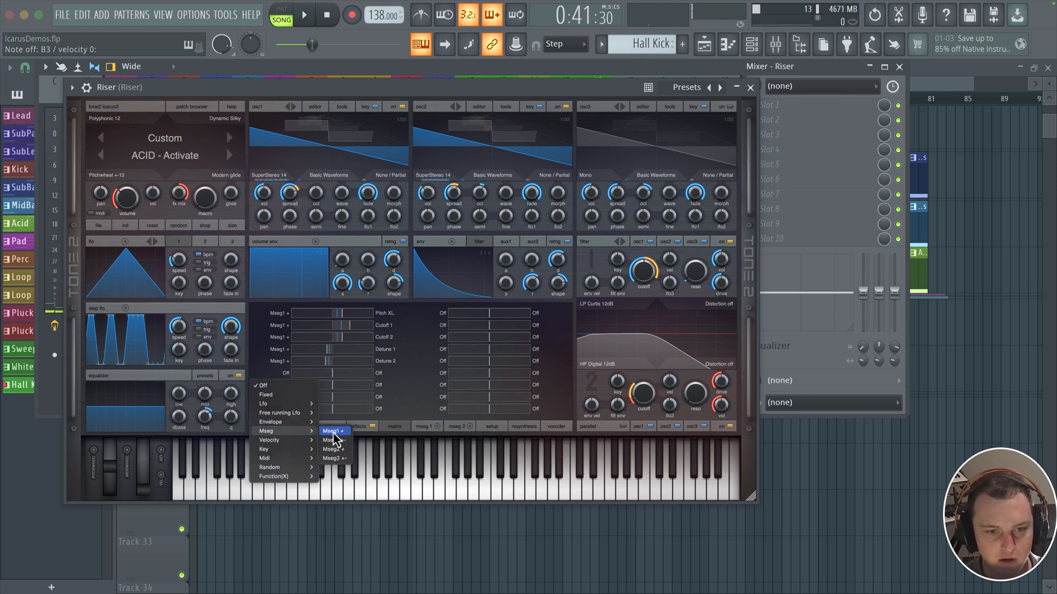
{"action": "left_click", "coordinate": [333, 433]}
{"action": "left_click", "coordinate": [285, 385]}
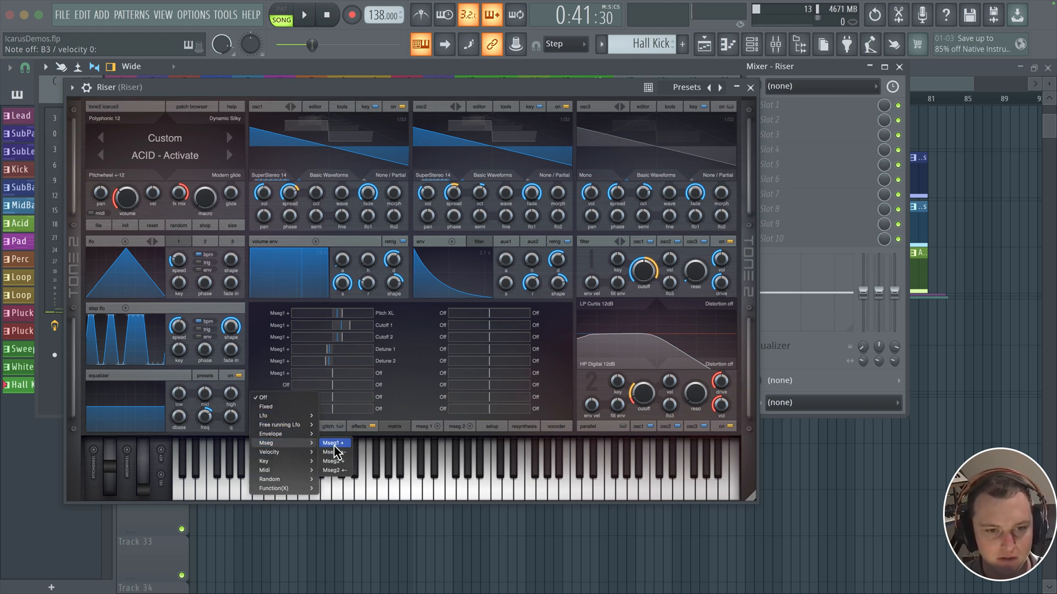
{"action": "left_click", "coordinate": [333, 444]}
Step: Target Fx2 Mix in the sixth matrix slot with a small positive amount, and lower the reverb mix to 12%
{"action": "left_click", "coordinate": [385, 387]}
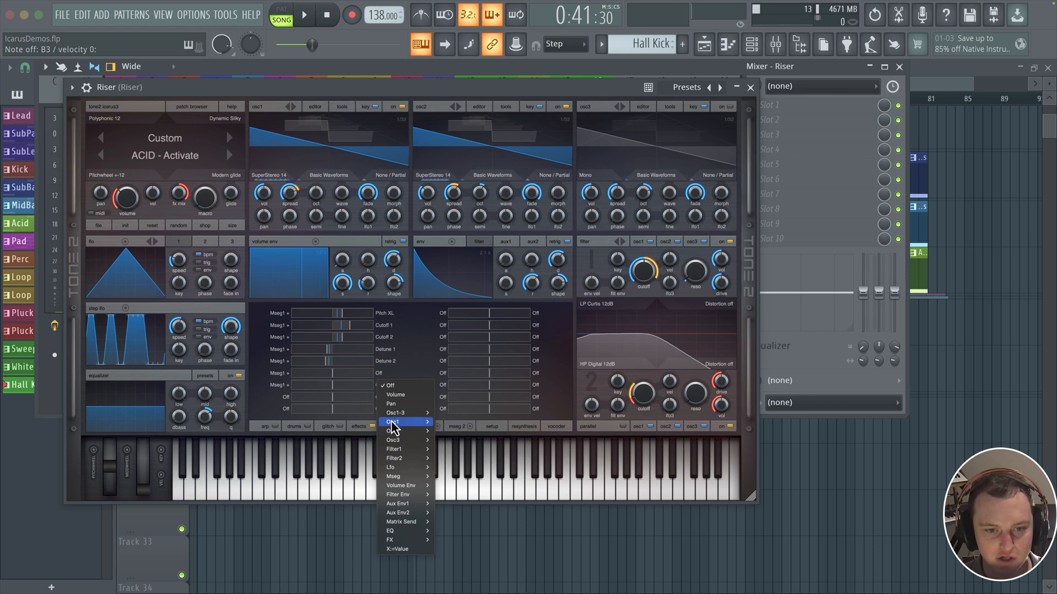
{"action": "mouse_move", "coordinate": [419, 540]}
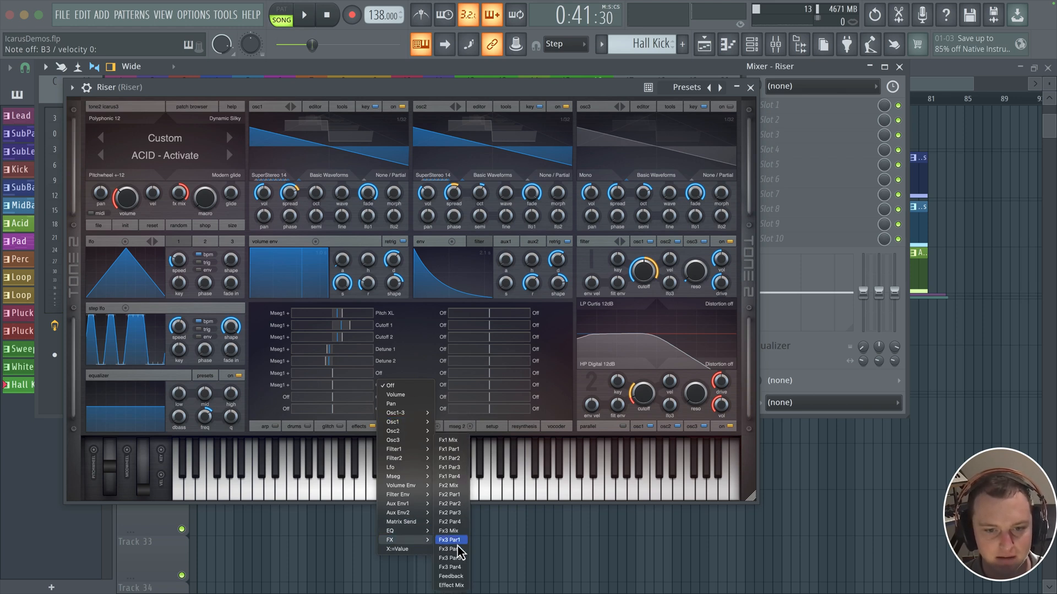
{"action": "left_click", "coordinate": [456, 488]}
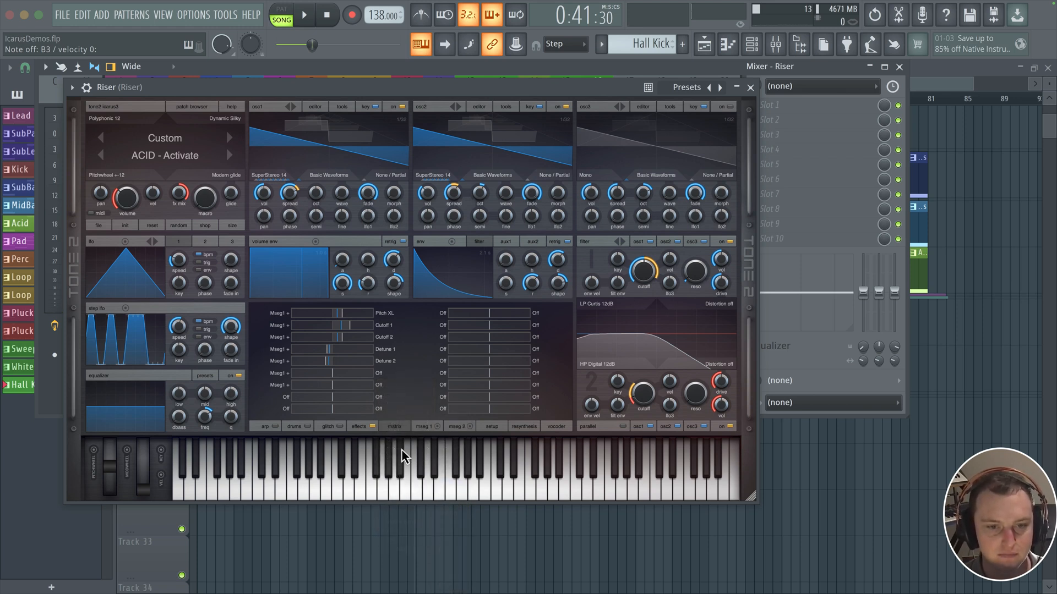
{"action": "left_click", "coordinate": [360, 427]}
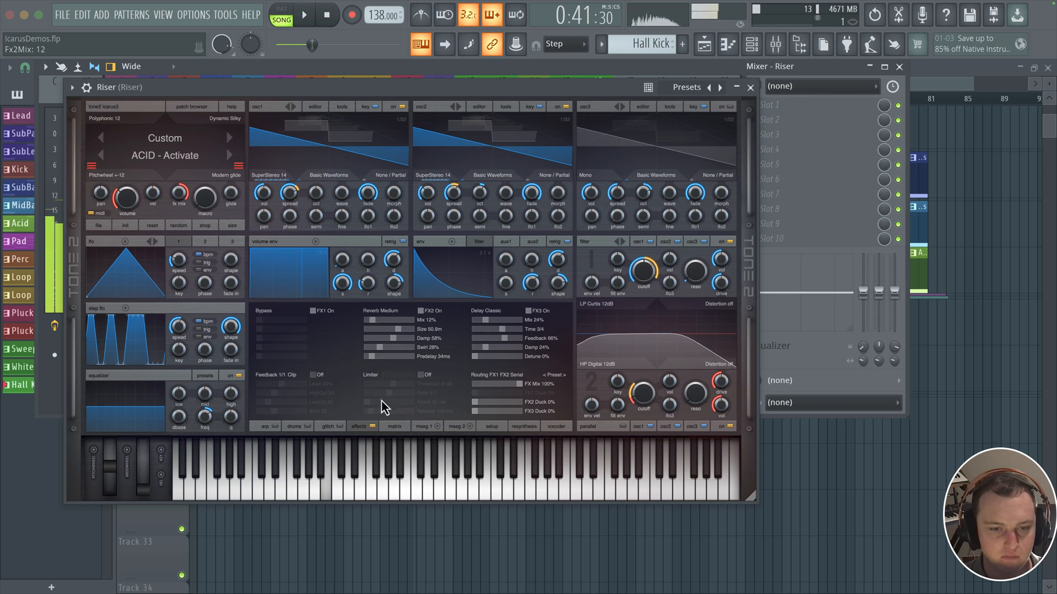
{"action": "left_click", "coordinate": [394, 427]}
{"action": "left_click_drag", "start_coordinate": [348, 376], "coordinate": [348, 376]}
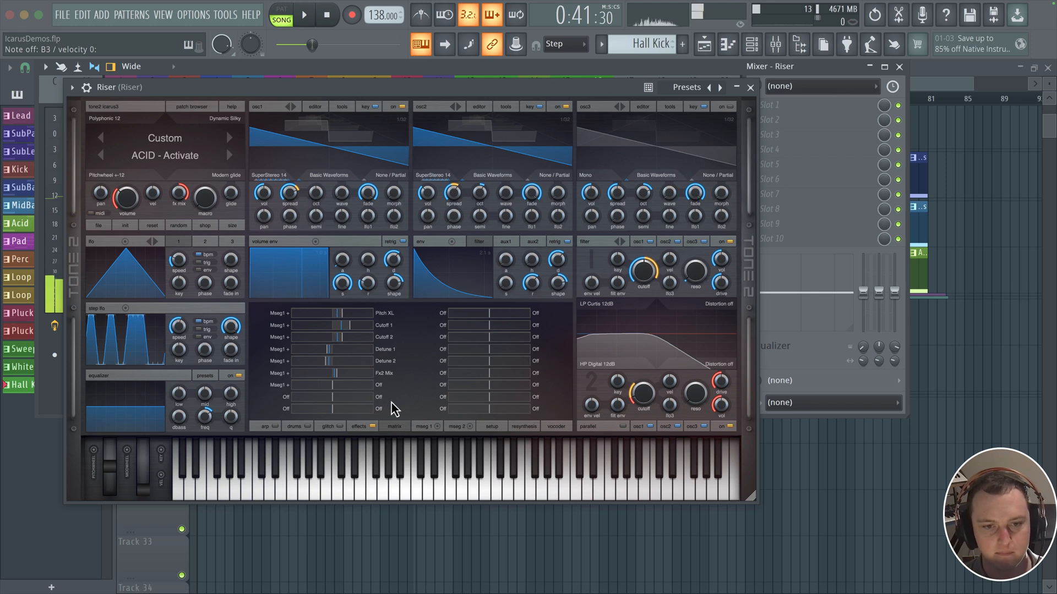
{"action": "left_click", "coordinate": [422, 427]}
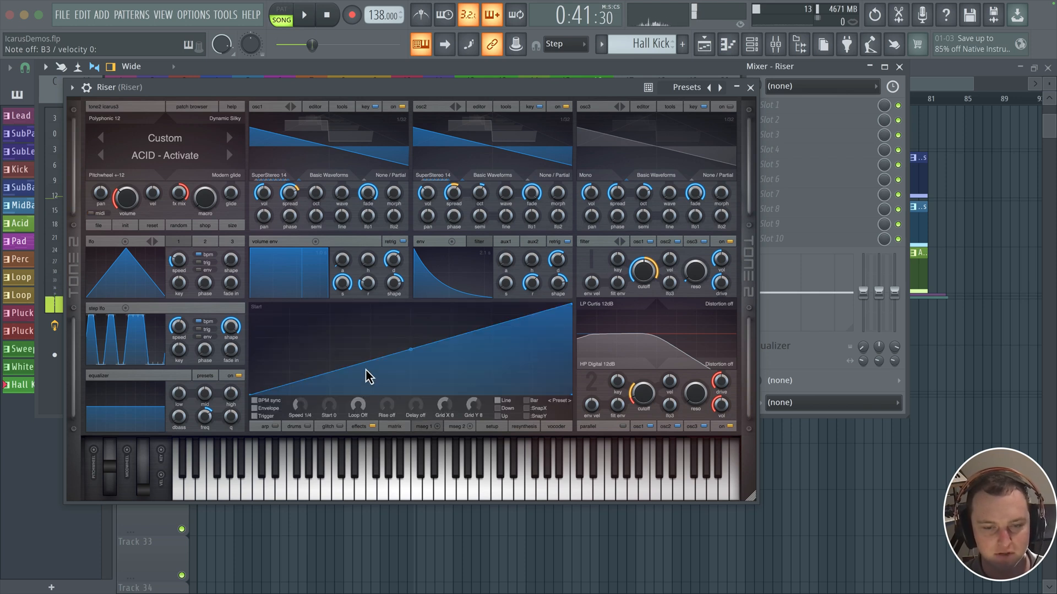
{"action": "left_click", "coordinate": [358, 428]}
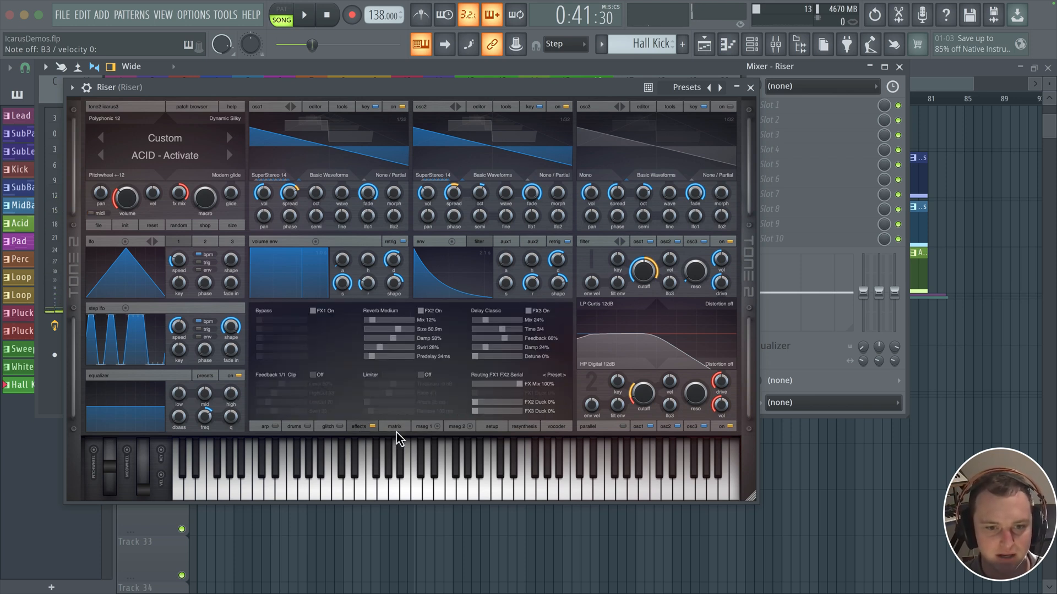
Step: Close the riser synth and mixer windows, and add a new green pattern named Riser
{"action": "left_click", "coordinate": [418, 428]}
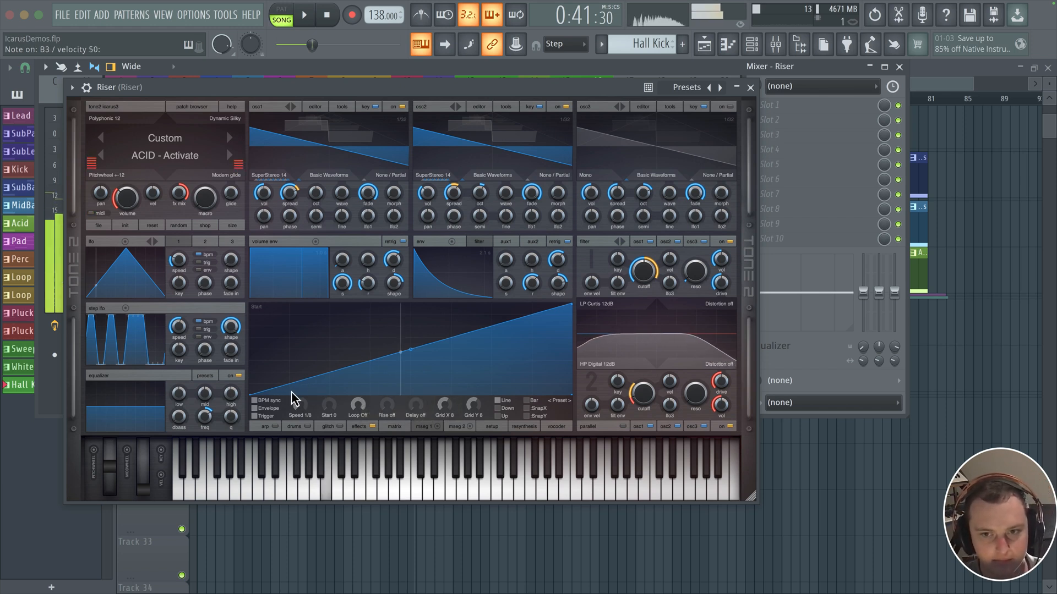
{"action": "left_click", "coordinate": [749, 88]}
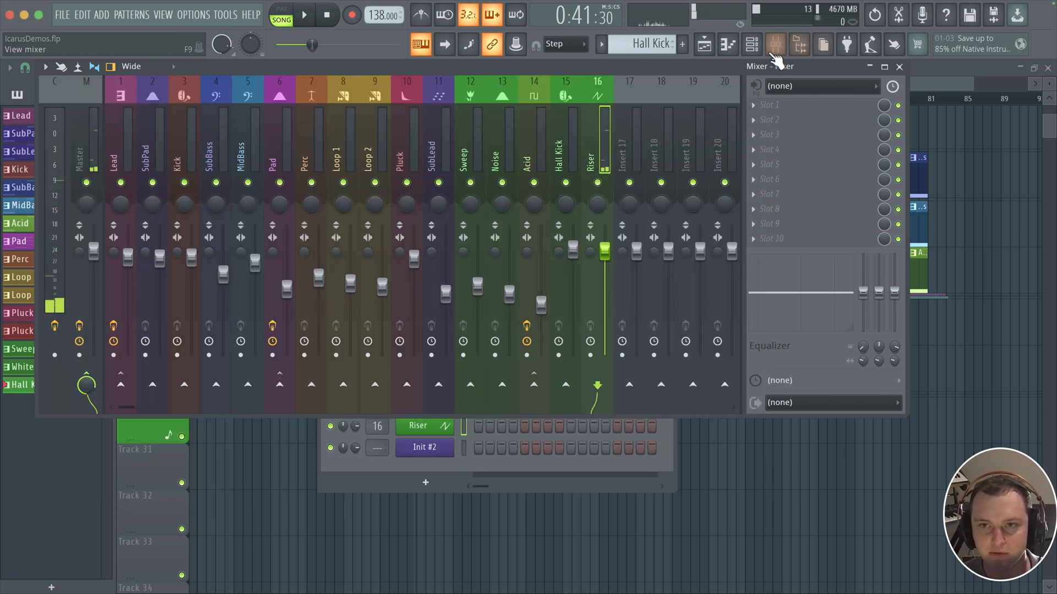
{"action": "left_click", "coordinate": [899, 67]}
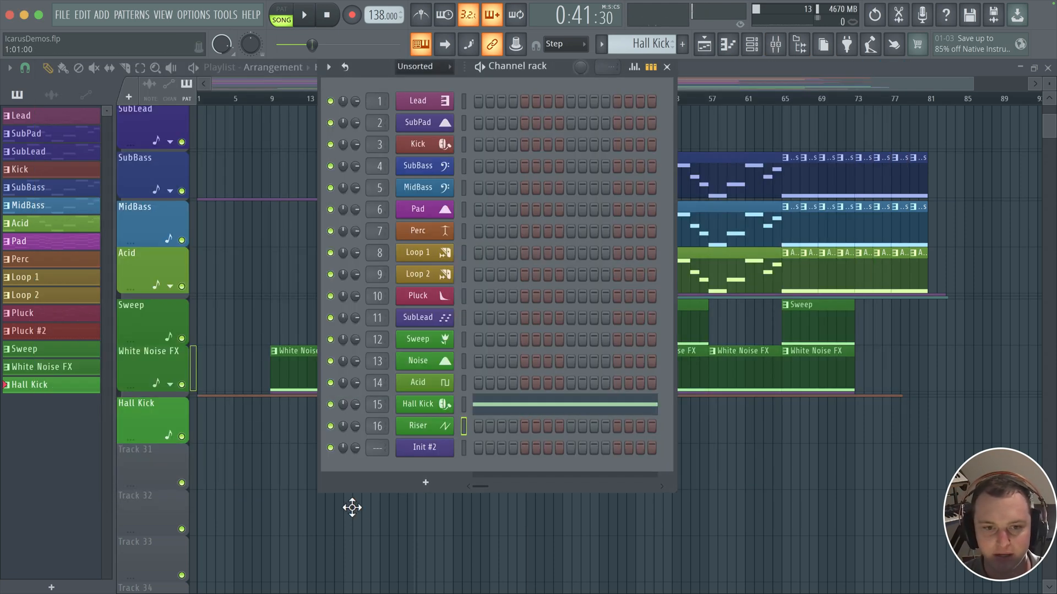
{"action": "left_click", "coordinate": [683, 45]}
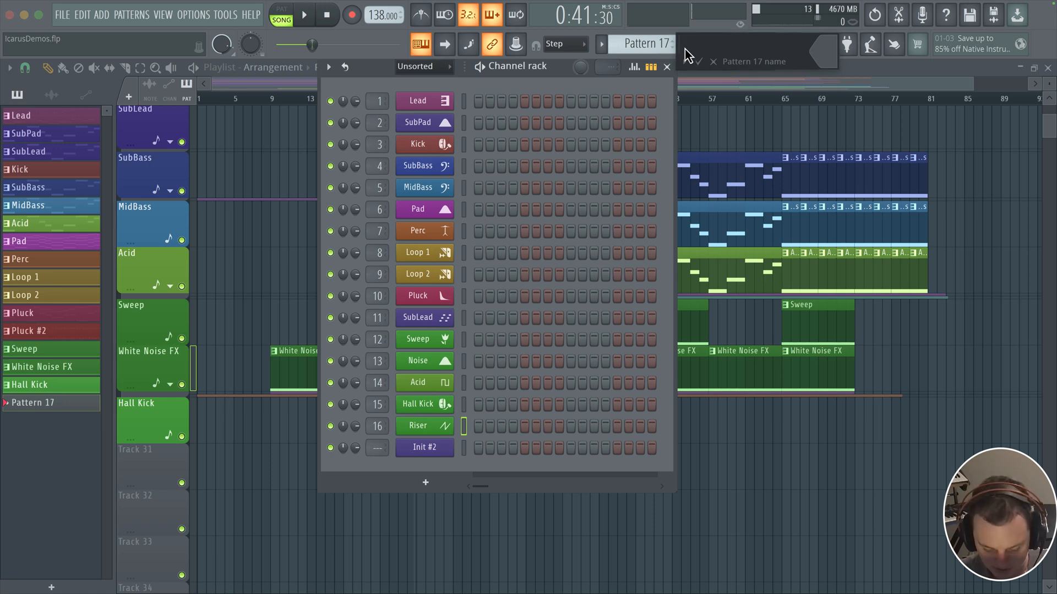
{"action": "left_click", "coordinate": [826, 49]}
{"action": "left_click", "coordinate": [955, 204]}
{"action": "key", "text": "Return"}
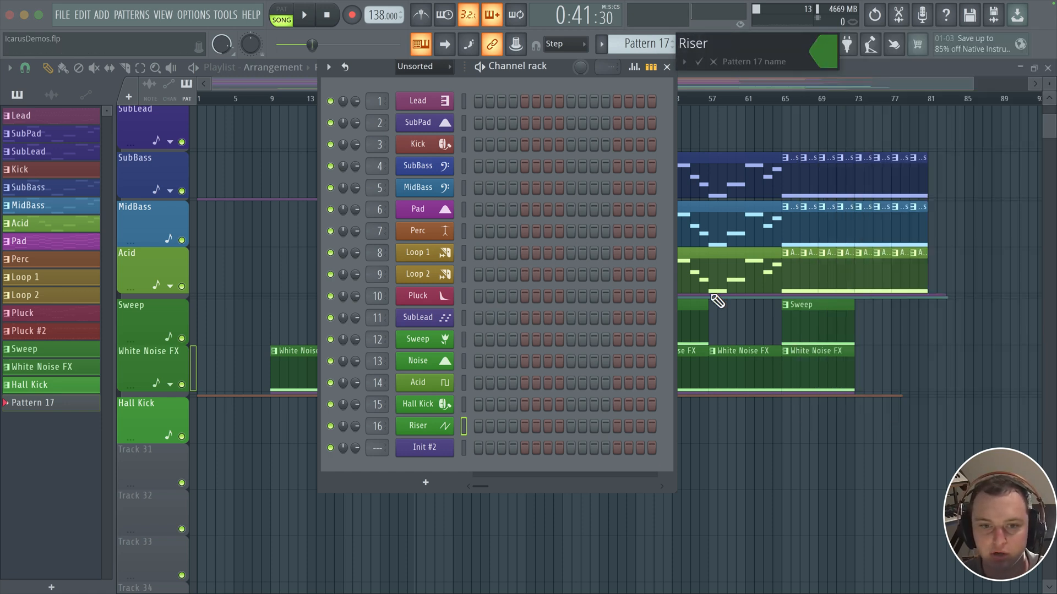
{"action": "key", "text": "Return"}
Step: Draw a G#3 note at bar 1 in the Riser channel's piano roll and lengthen it to 8 bars
{"action": "right_click", "coordinate": [425, 431]}
{"action": "left_click", "coordinate": [532, 400]}
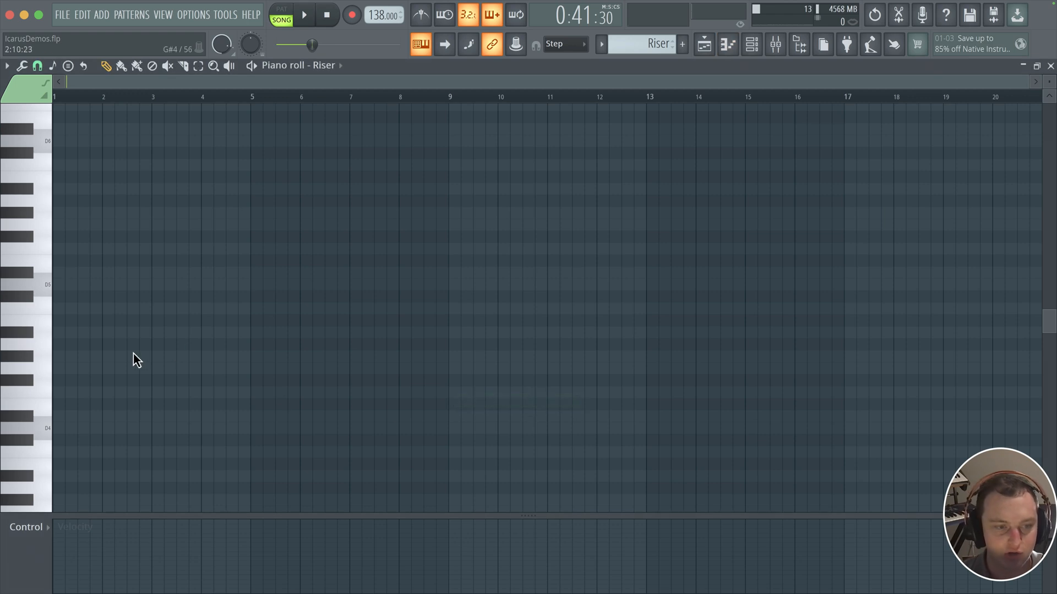
{"action": "left_click", "coordinate": [63, 488]}
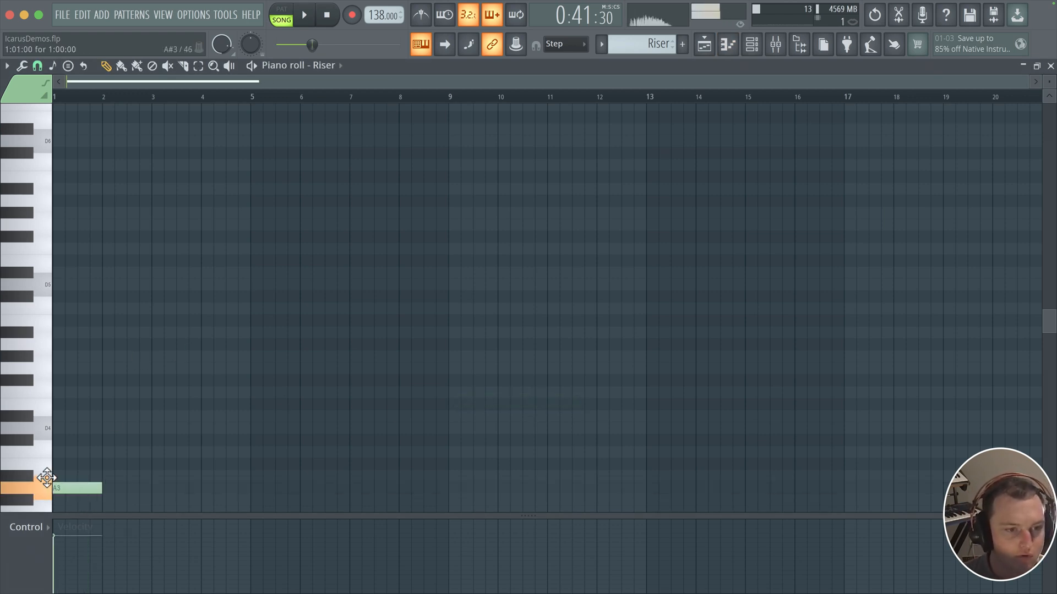
{"action": "left_click_drag", "start_coordinate": [37, 500], "coordinate": [67, 500]}
{"action": "scroll", "coordinate": [97, 403], "scroll_direction": "down", "scroll_amount": 2}
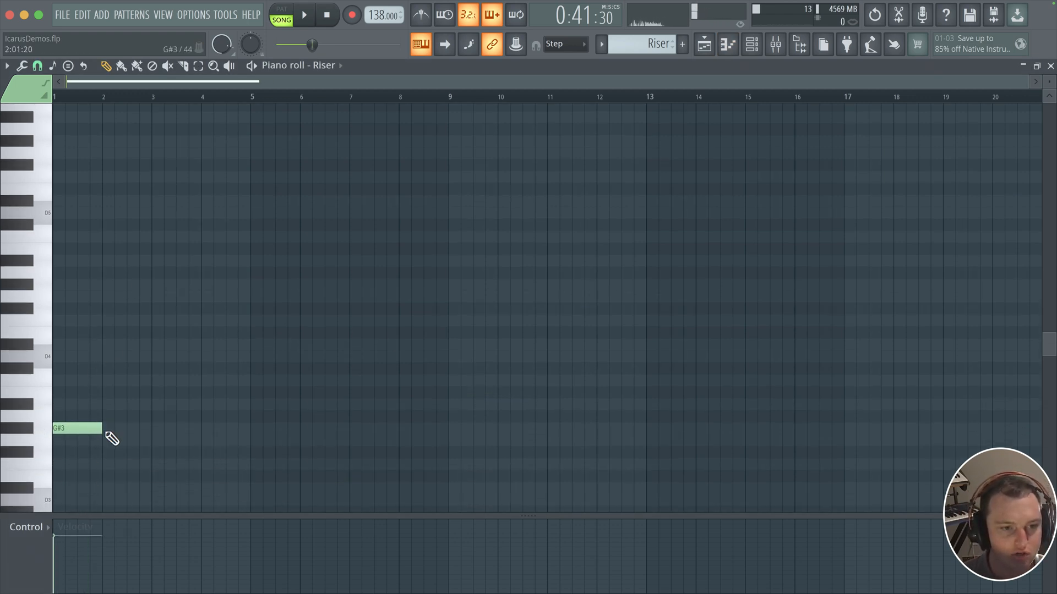
{"action": "left_click_drag", "start_coordinate": [103, 428], "coordinate": [497, 418]}
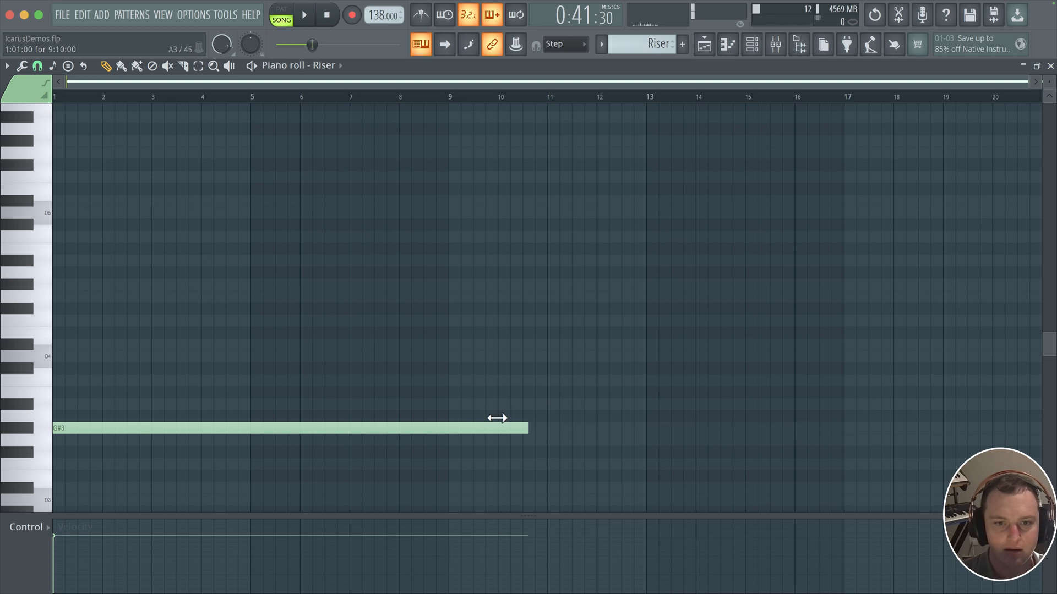
{"action": "key", "text": "Escape"}
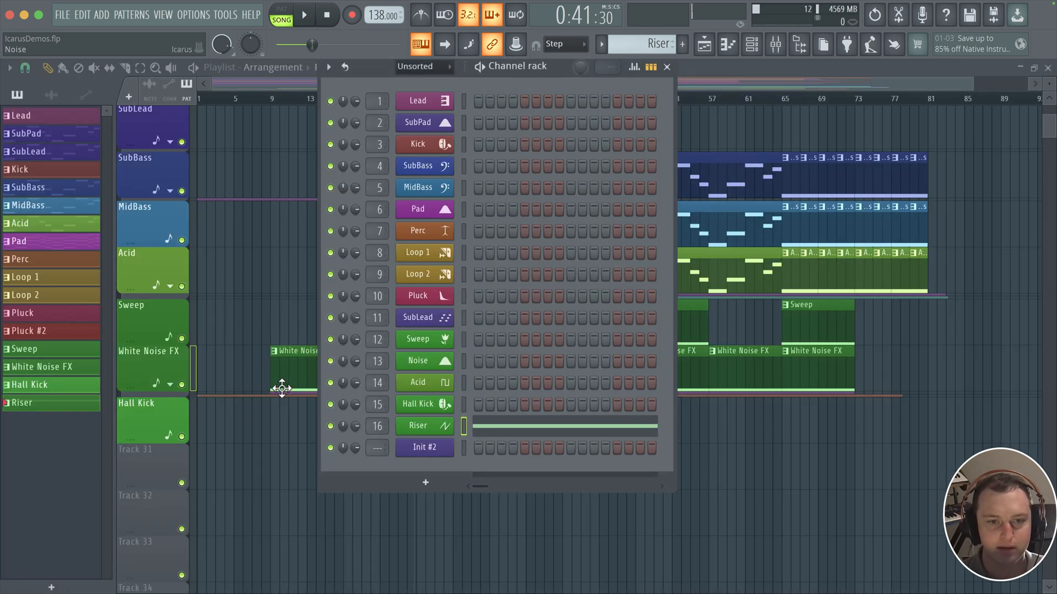
Step: Place the Riser pattern in the playlist on Track 31, spanning bars 25 to 33
{"action": "left_click", "coordinate": [224, 448]}
{"action": "left_click_drag", "start_coordinate": [263, 460], "coordinate": [439, 452]}
{"action": "scroll", "coordinate": [440, 439], "scroll_direction": "up", "scroll_amount": 5}
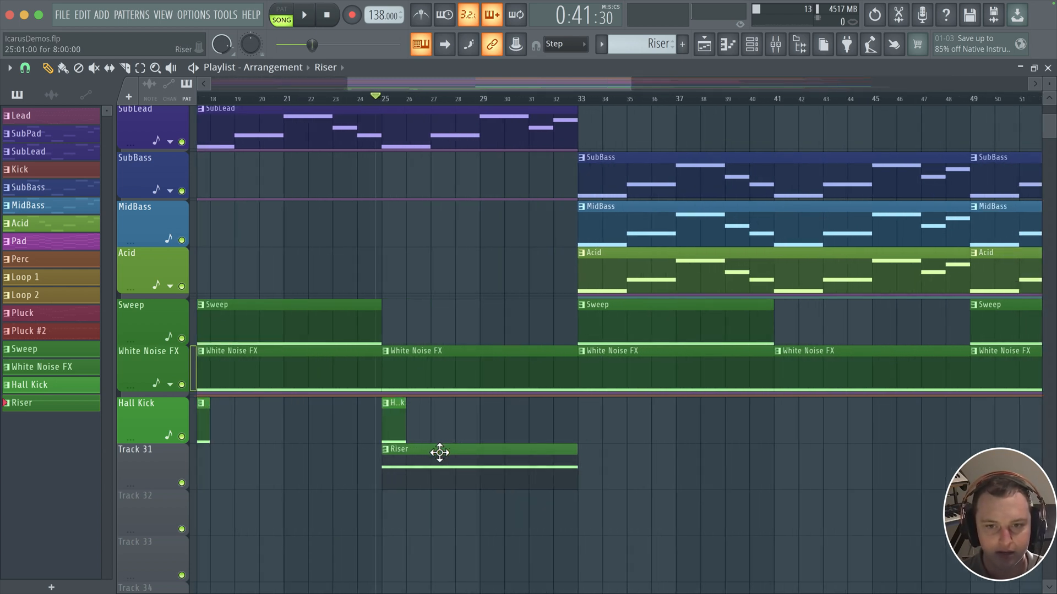
Step: Check the notes in the SubBass pattern and move the Riser pattern's long note to A#3
{"action": "double_click", "coordinate": [628, 182]}
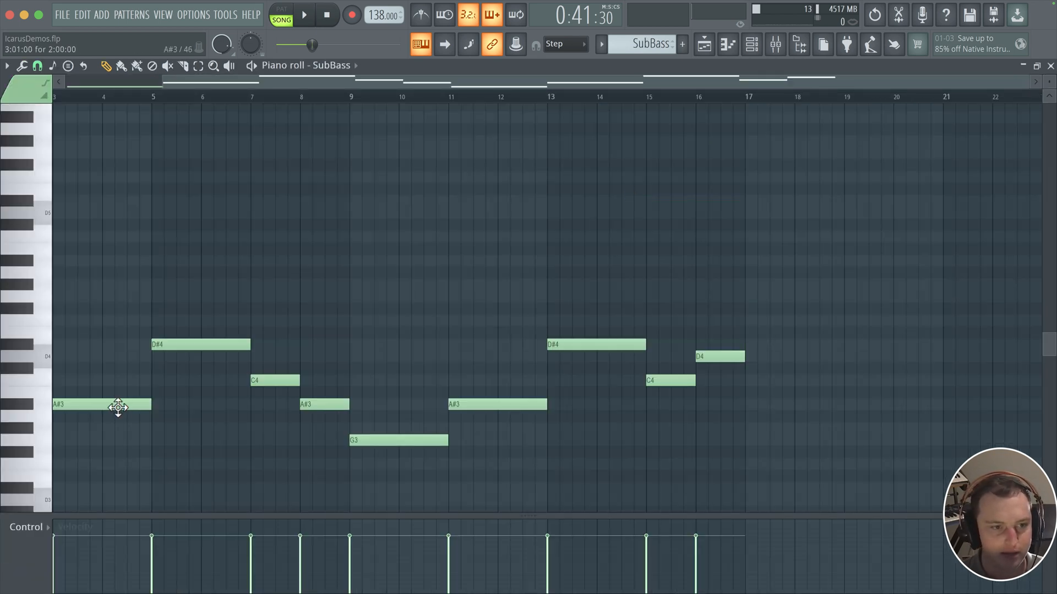
{"action": "left_click", "coordinate": [700, 45]}
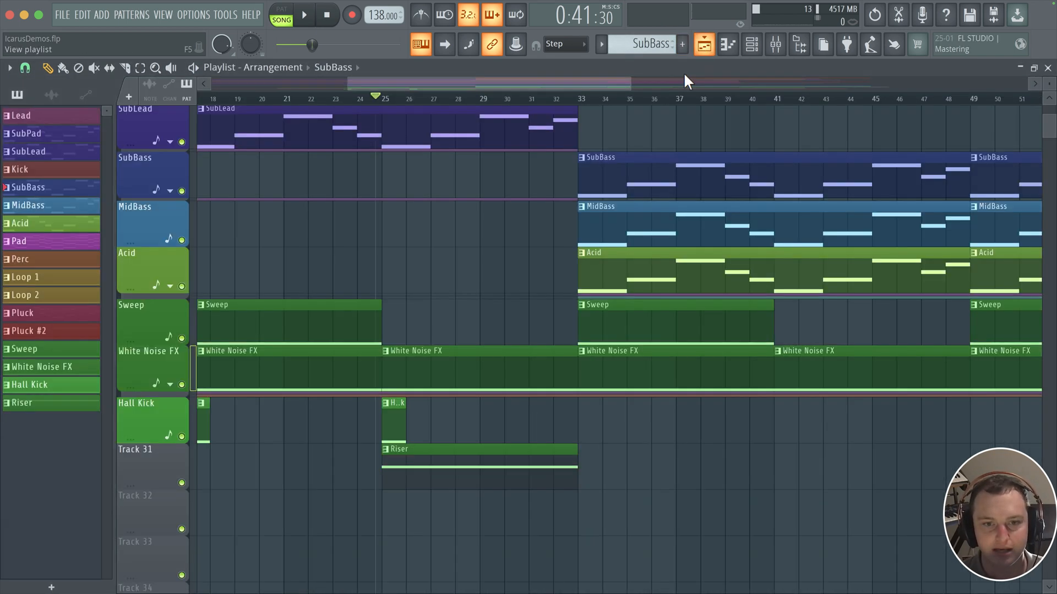
{"action": "double_click", "coordinate": [425, 485]}
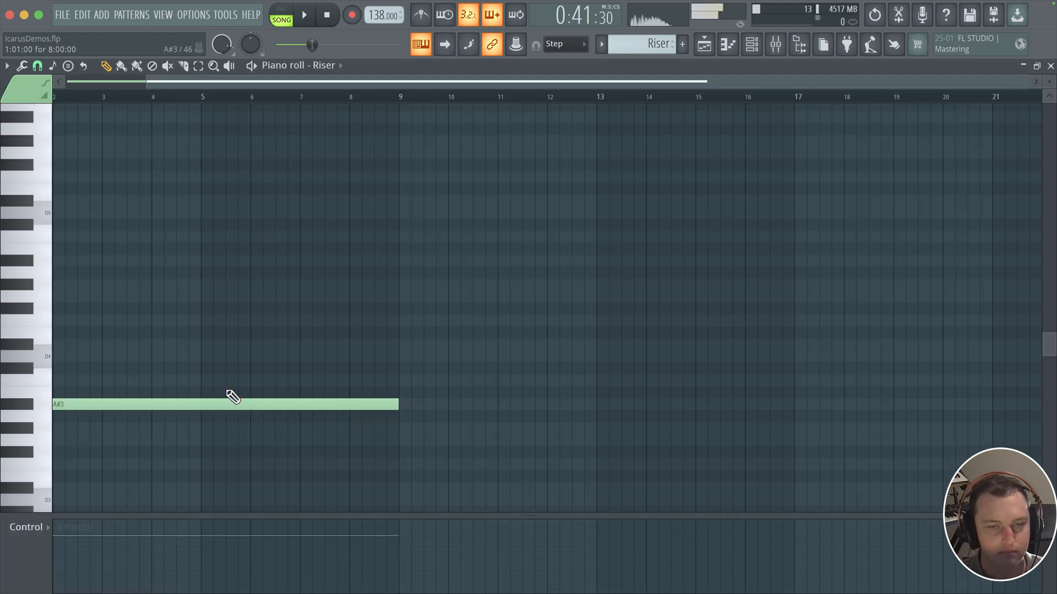
{"action": "left_click", "coordinate": [704, 44]}
Step: Play the arrangement briefly, open the Riser channel's synth and set the MSEG 1 speed to 1/64
{"action": "key", "text": "space"}
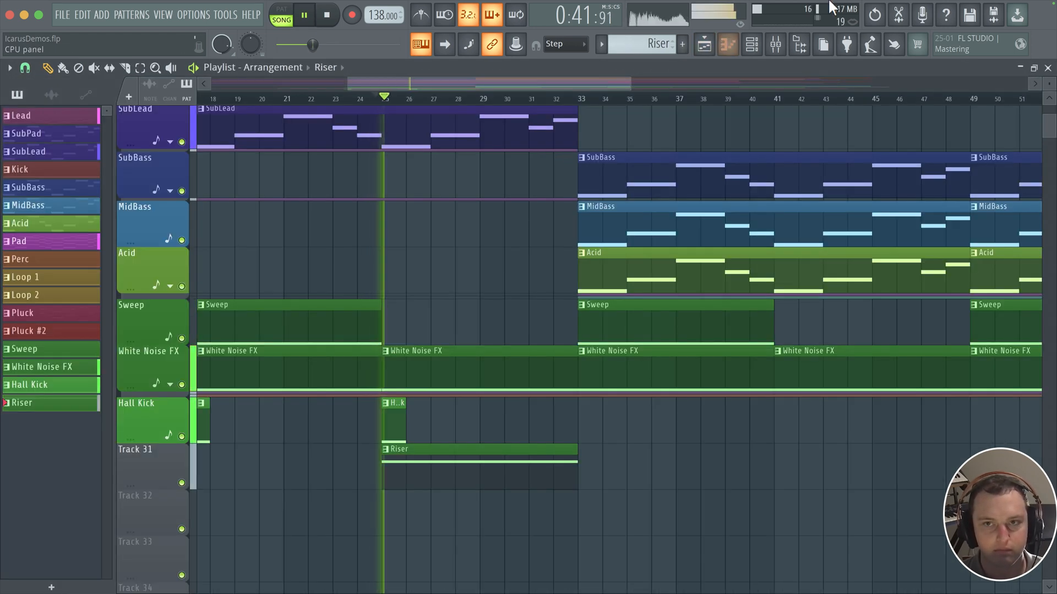
{"action": "left_click", "coordinate": [753, 44]}
{"action": "left_click", "coordinate": [431, 431]}
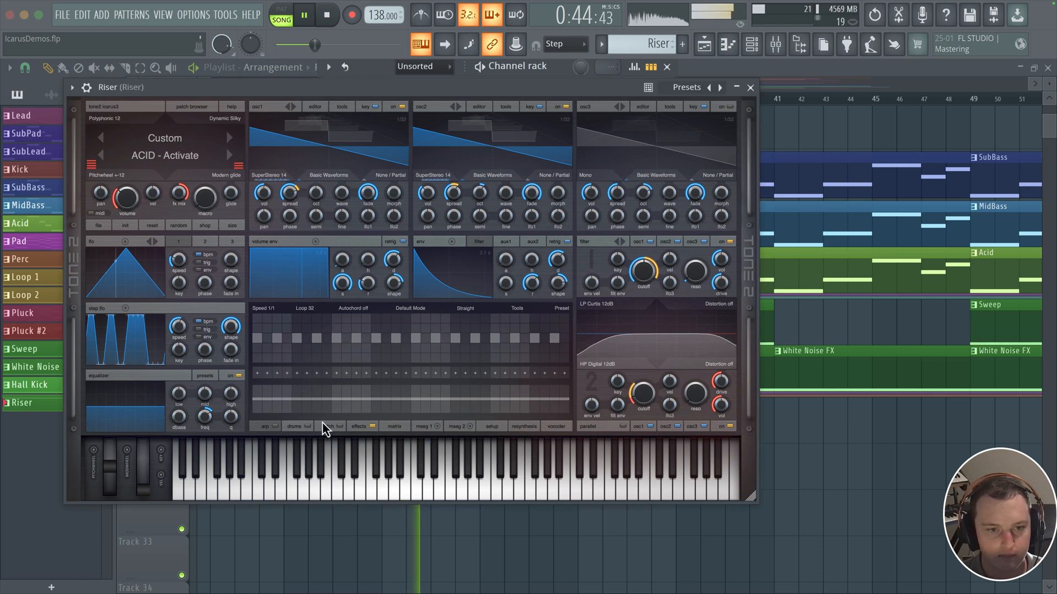
{"action": "left_click", "coordinate": [360, 430]}
{"action": "key", "text": "space"}
{"action": "left_click", "coordinate": [394, 427]}
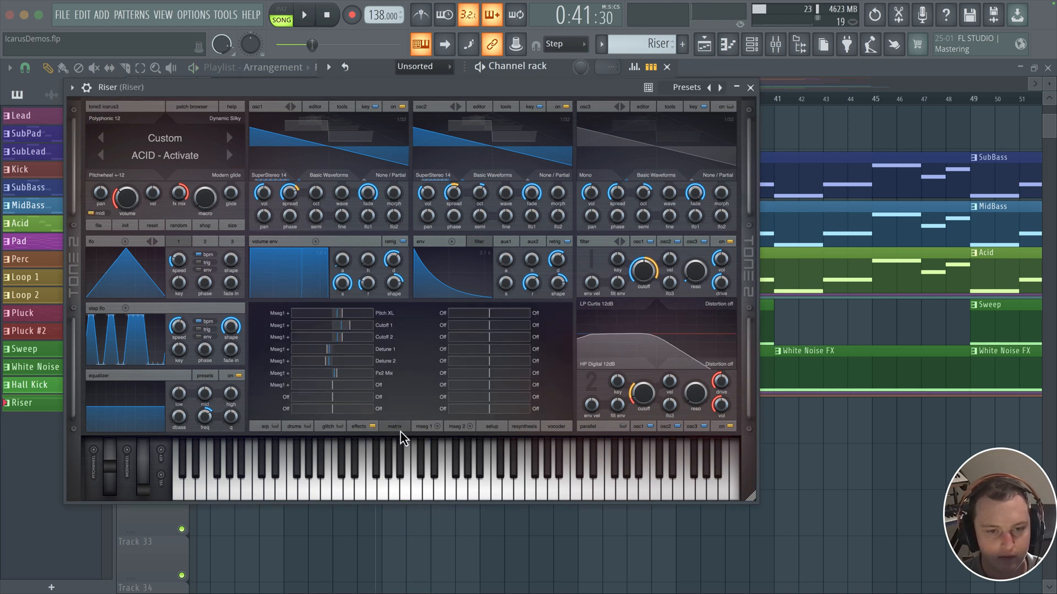
{"action": "left_click", "coordinate": [422, 426]}
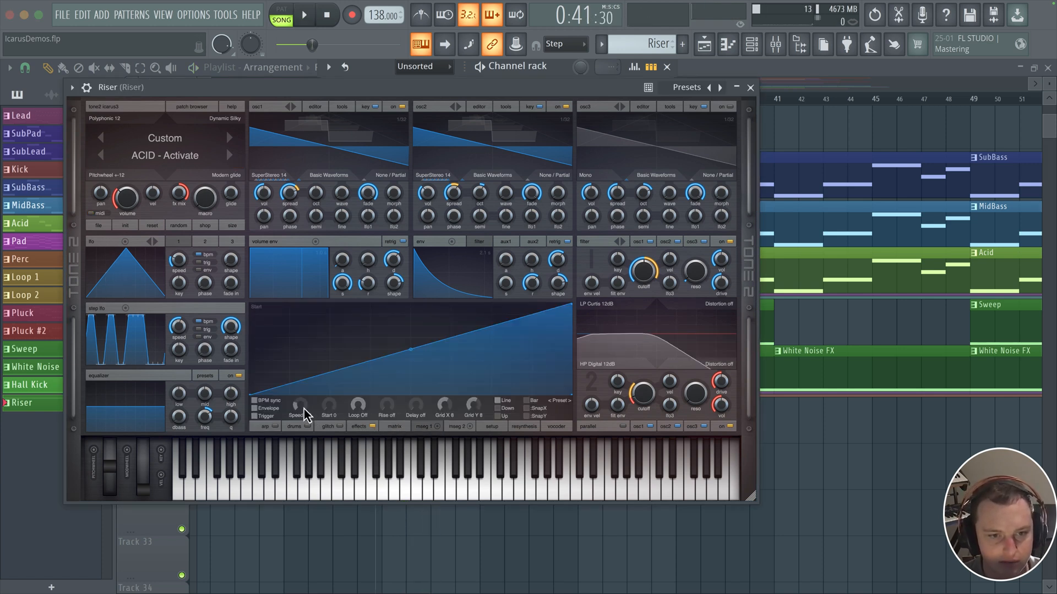
Step: Audition the riser while reviewing its effects, modulation matrix and MSEG 1, and set the synth volume to 35
{"action": "key", "text": "space"}
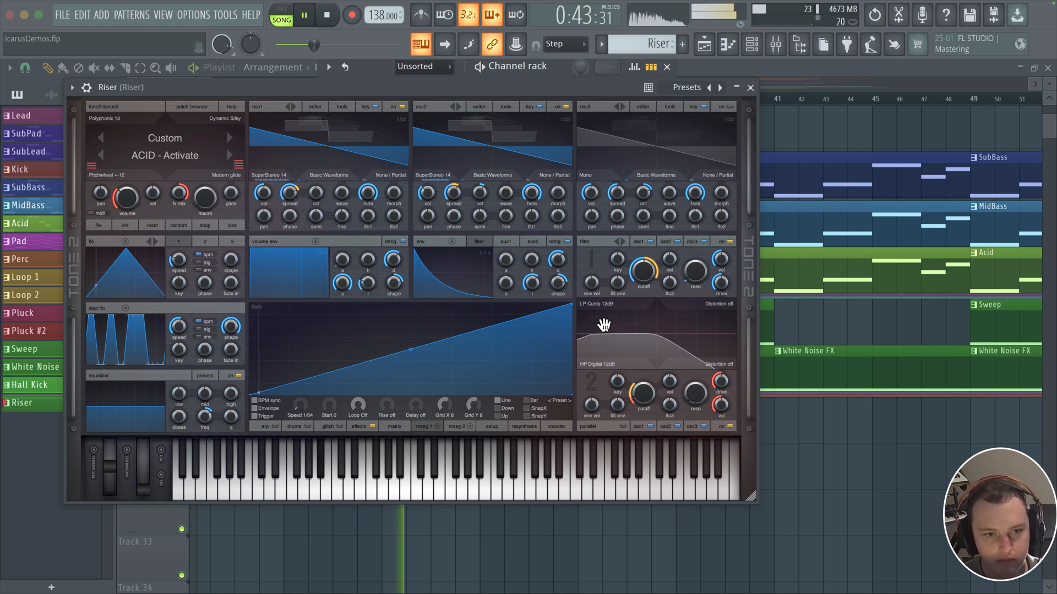
{"action": "left_click", "coordinate": [358, 426]}
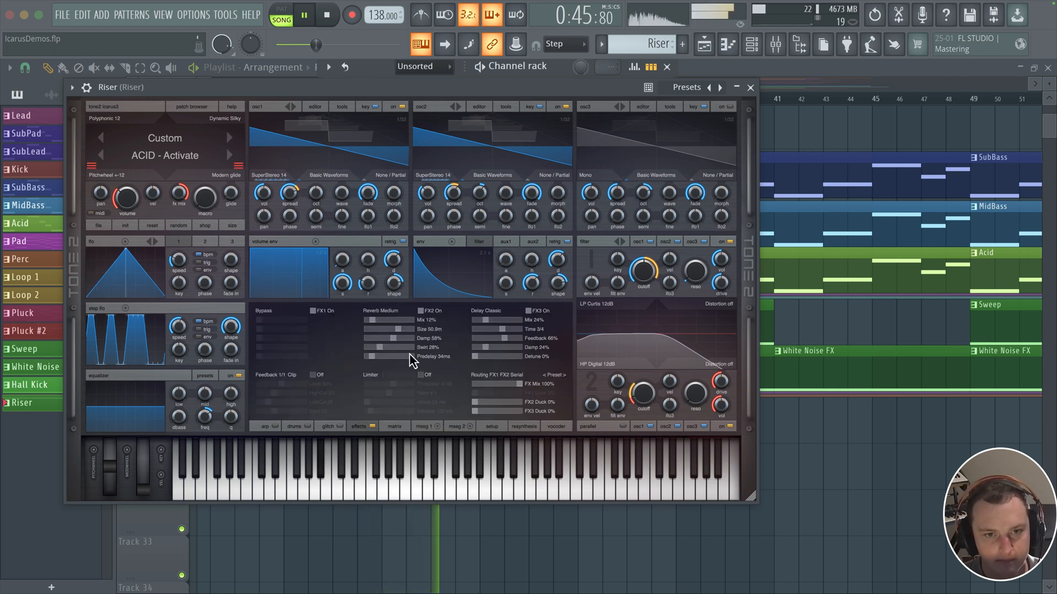
{"action": "left_click", "coordinate": [391, 427]}
{"action": "left_click", "coordinate": [423, 429]}
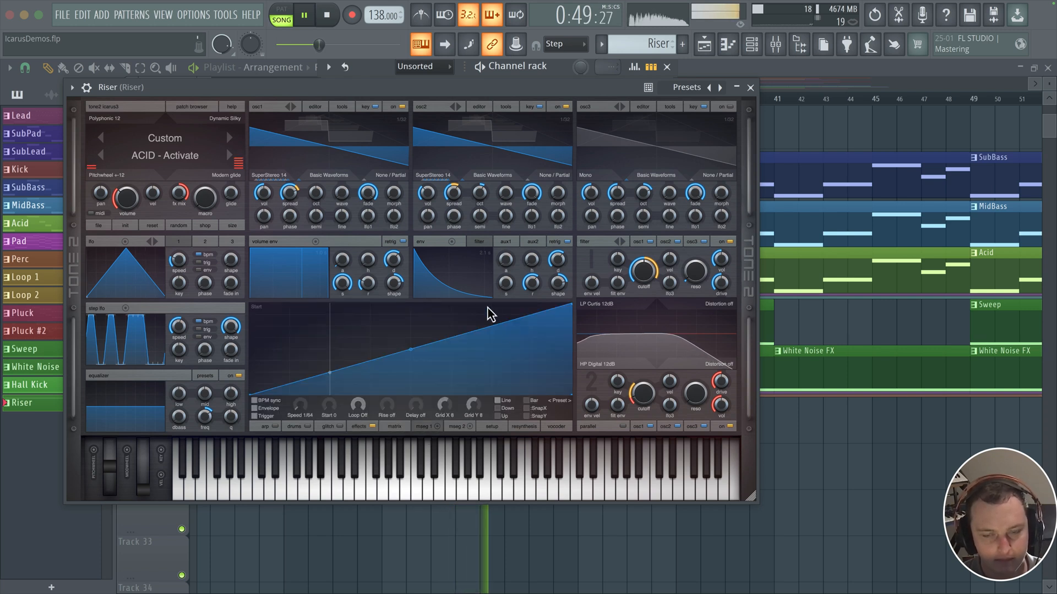
{"action": "left_click_drag", "start_coordinate": [127, 193], "coordinate": [127, 185]}
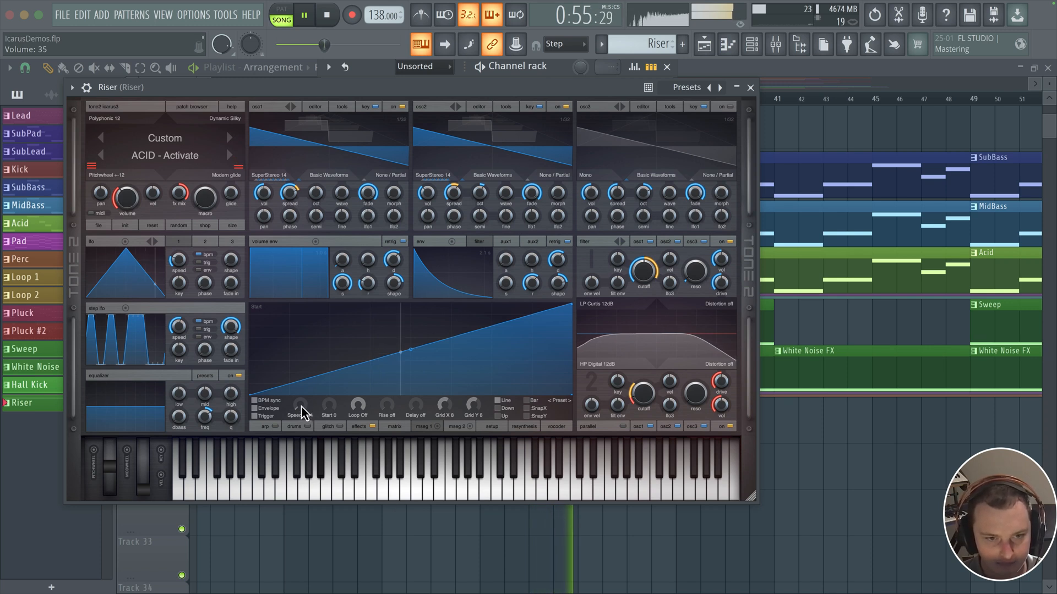
{"action": "key", "text": "space"}
Step: Set the MSEG 1 speed to 1/32, and adjust the synth volume to 33 while the riser plays
{"action": "left_click_drag", "start_coordinate": [308, 413], "coordinate": [301, 403]}
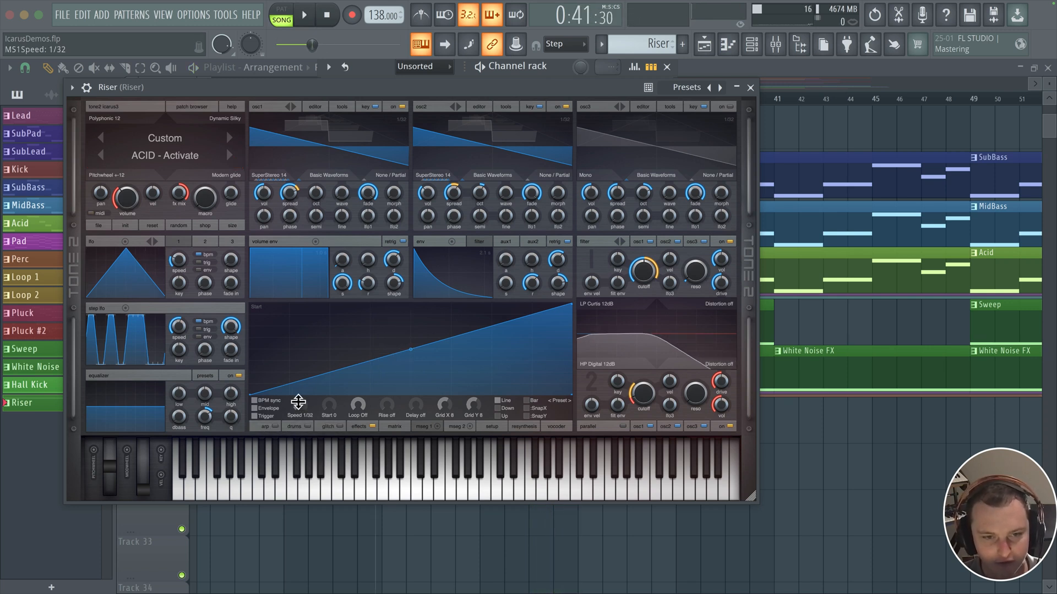
{"action": "key", "text": "space"}
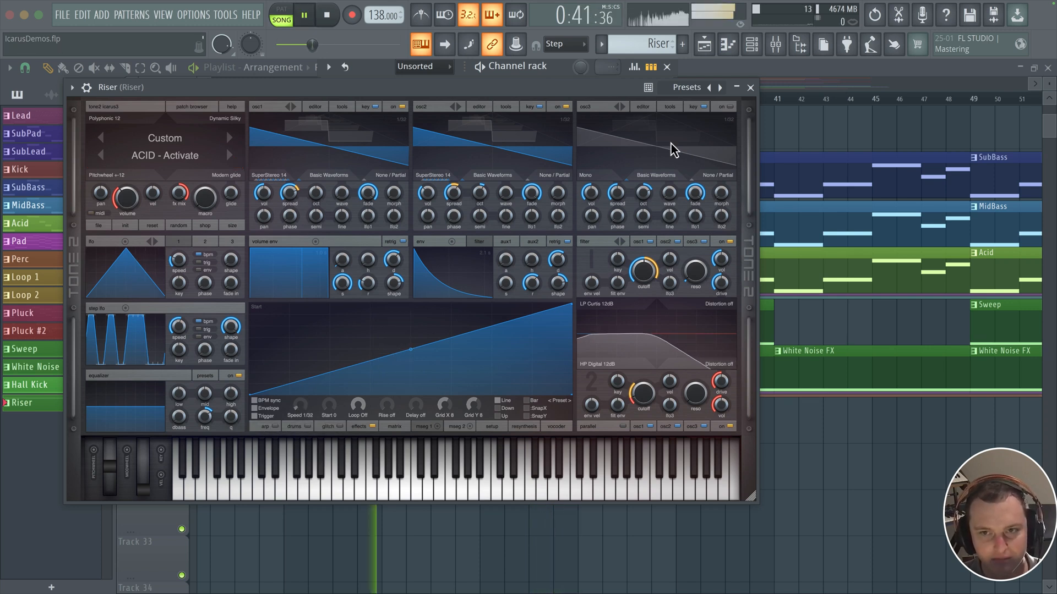
{"action": "left_click", "coordinate": [750, 87]}
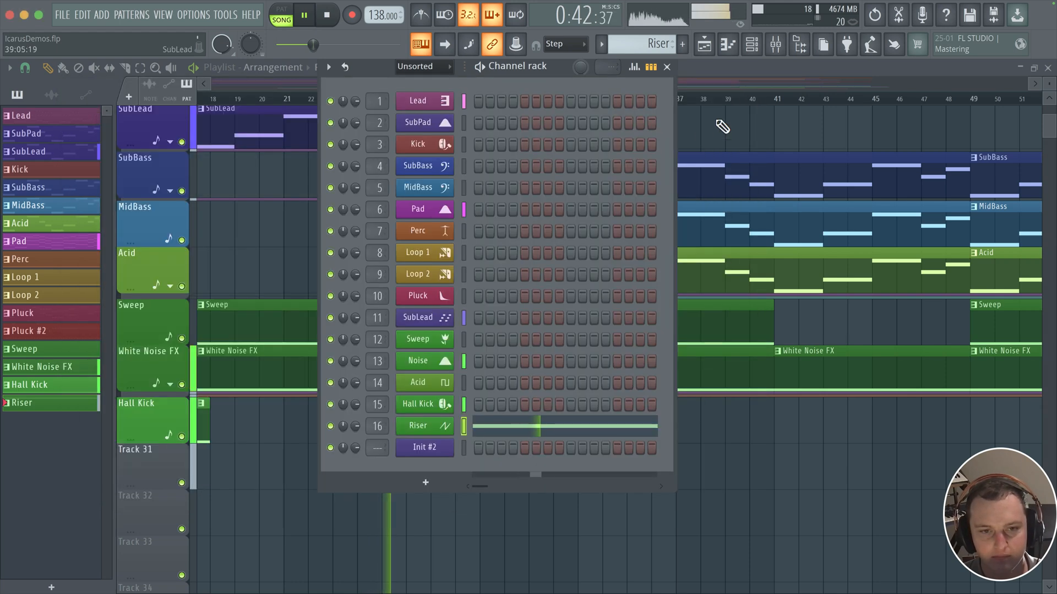
{"action": "left_click", "coordinate": [425, 426]}
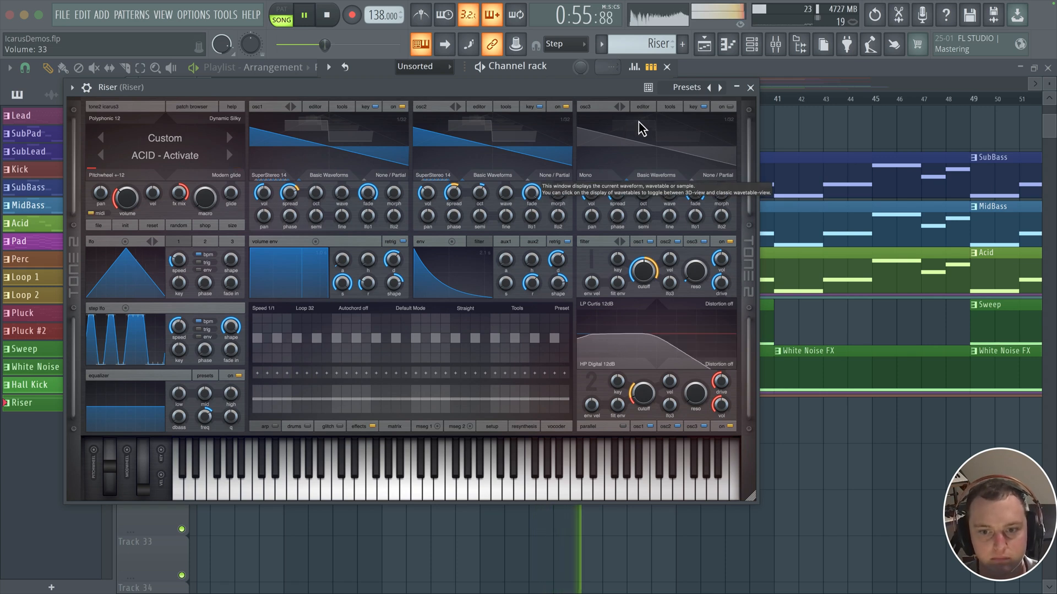
Step: Reshape MSEG 1 to peak just before its end and fall to zero at the end, and audition the riser
{"action": "key", "text": "space"}
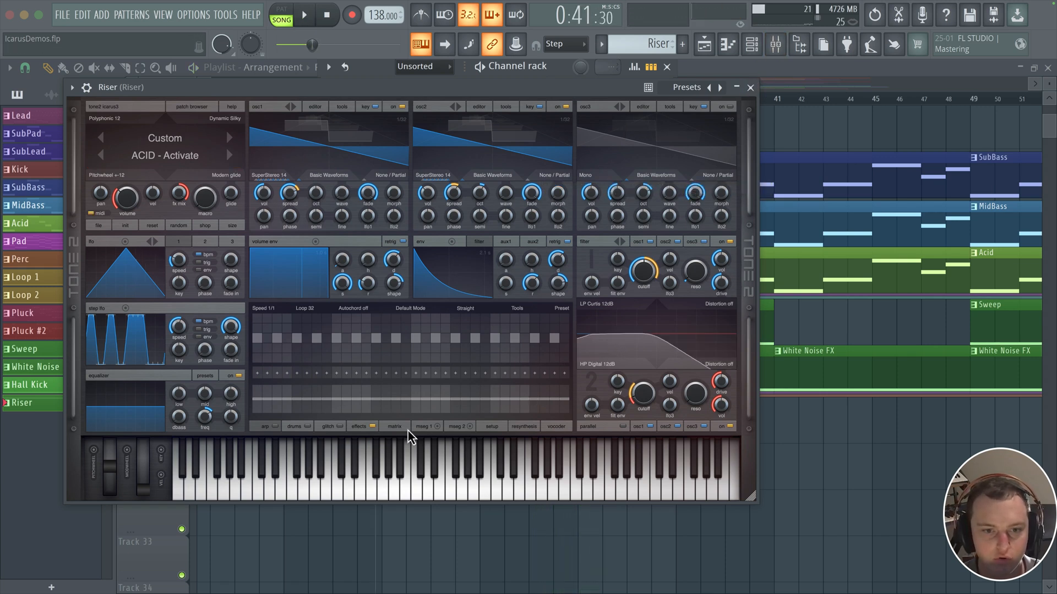
{"action": "left_click", "coordinate": [423, 427]}
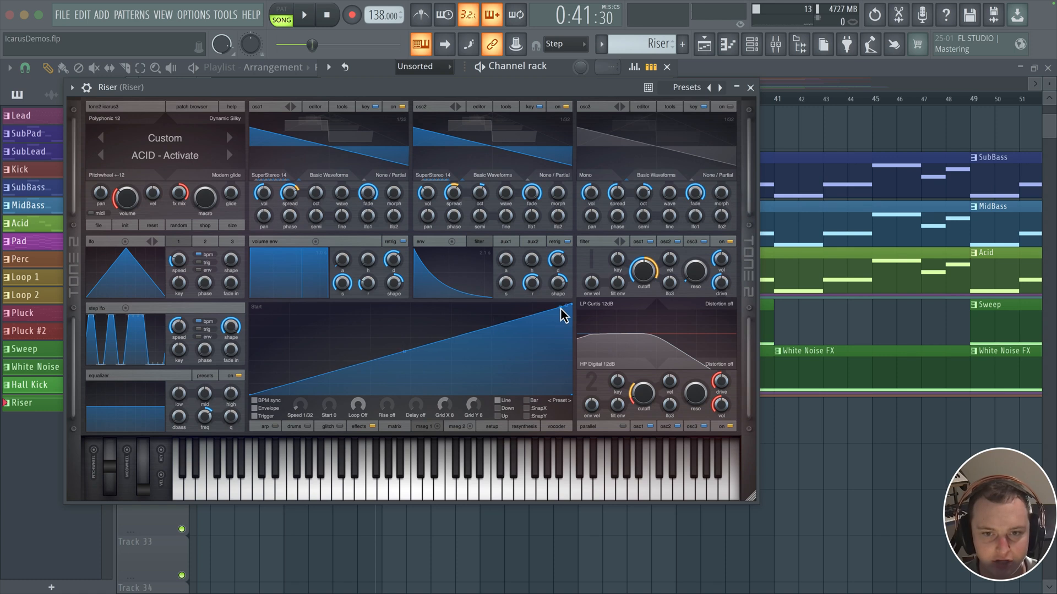
{"action": "left_click_drag", "start_coordinate": [560, 307], "coordinate": [573, 401]}
{"action": "key", "text": "space"}
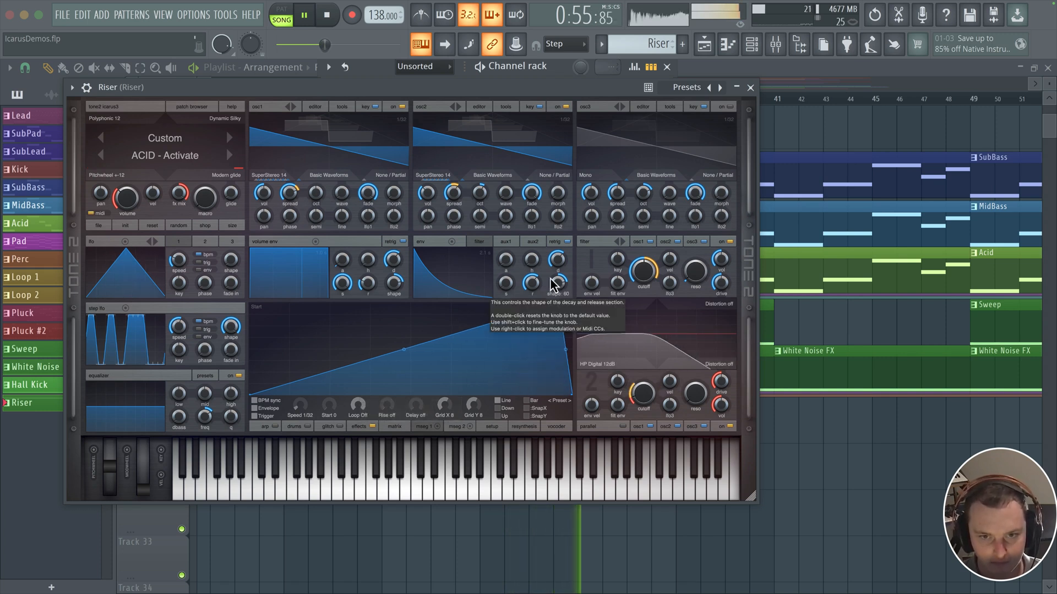
Step: Move the MSEG 1 peak earlier and set the filter 1 cutoff to 610 Hz during playback
{"action": "left_click_drag", "start_coordinate": [563, 307], "coordinate": [532, 303]}
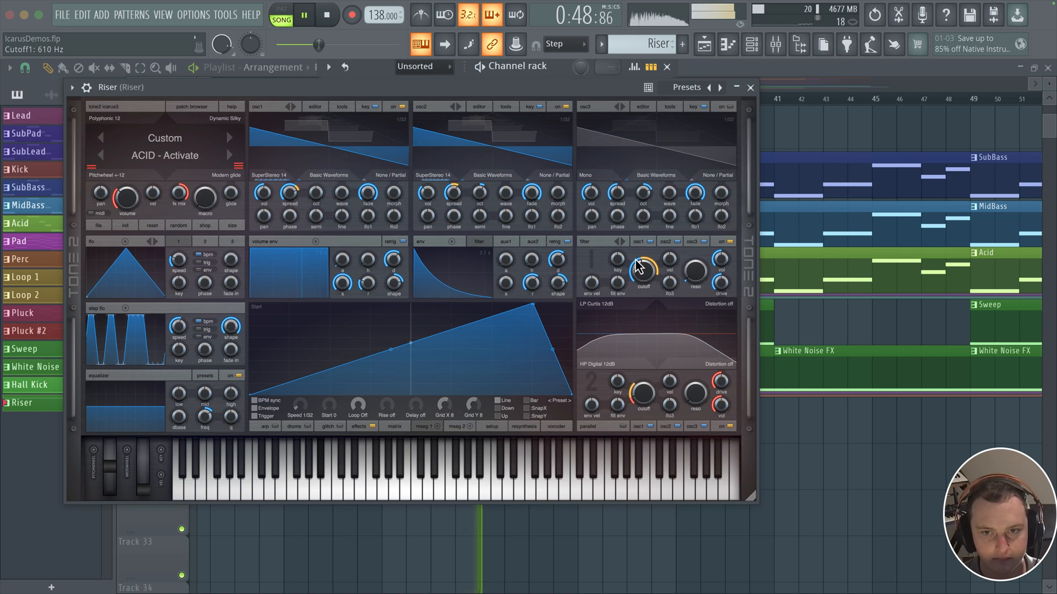
{"action": "left_click_drag", "start_coordinate": [637, 261], "coordinate": [639, 265]}
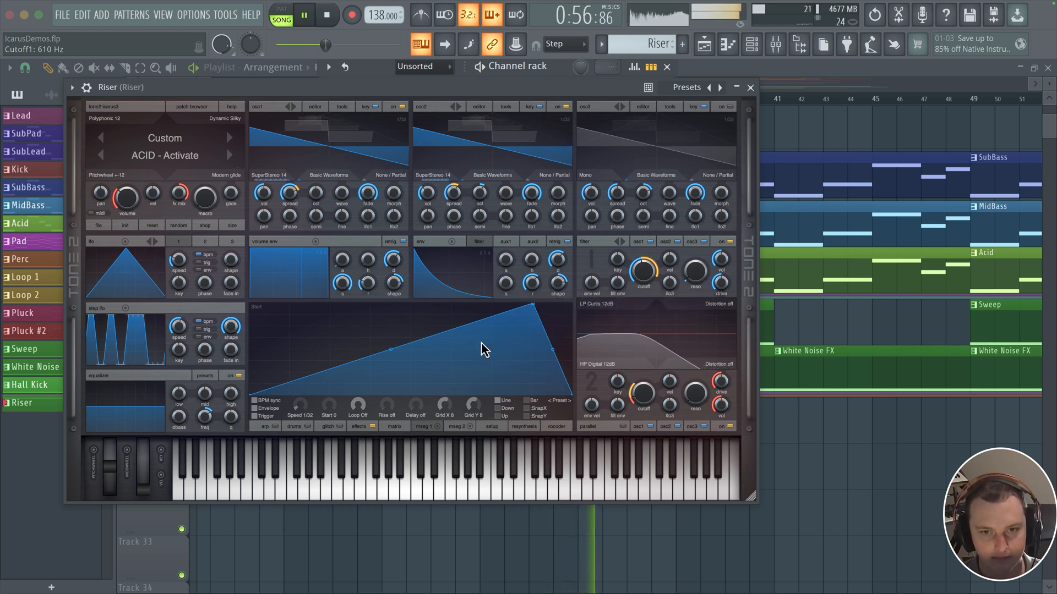
{"action": "key", "text": "space"}
Step: Move the MSEG 1 peak back to the very end for a full-length rising ramp, and audition the riser
{"action": "left_click_drag", "start_coordinate": [573, 394], "coordinate": [566, 452]}
{"action": "left_click_drag", "start_coordinate": [534, 305], "coordinate": [574, 296]}
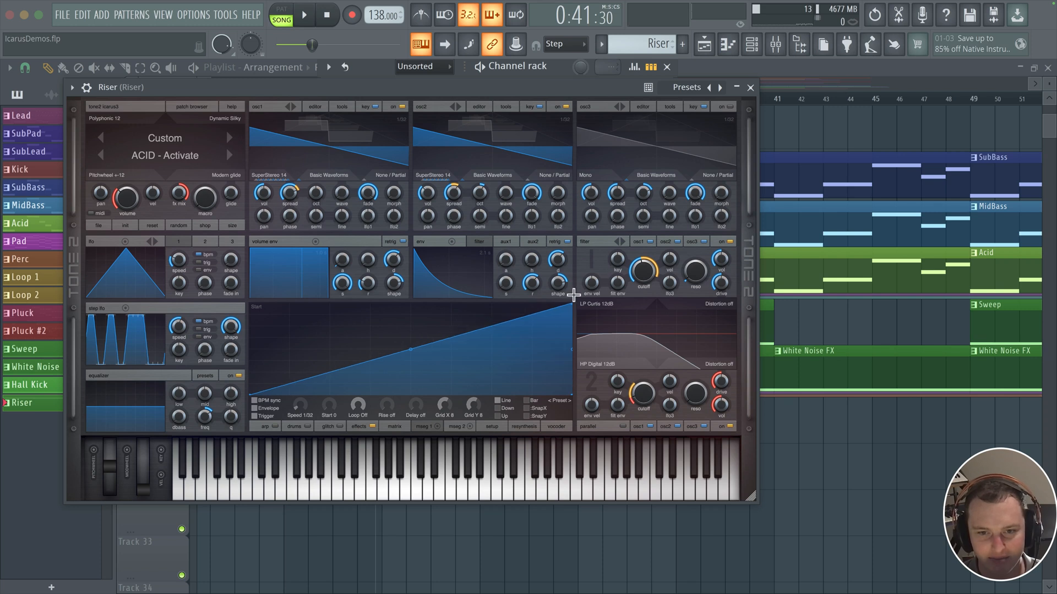
{"action": "key", "text": "space"}
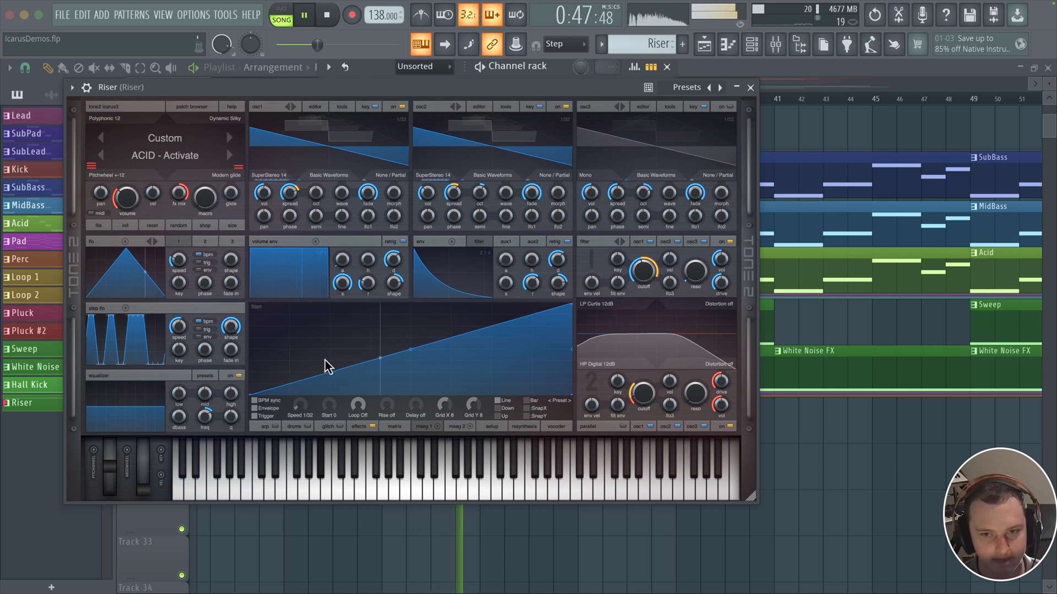
Step: Review the modulation matrix while the riser plays, stop playback and reopen the Riser synth
{"action": "left_click", "coordinate": [393, 429]}
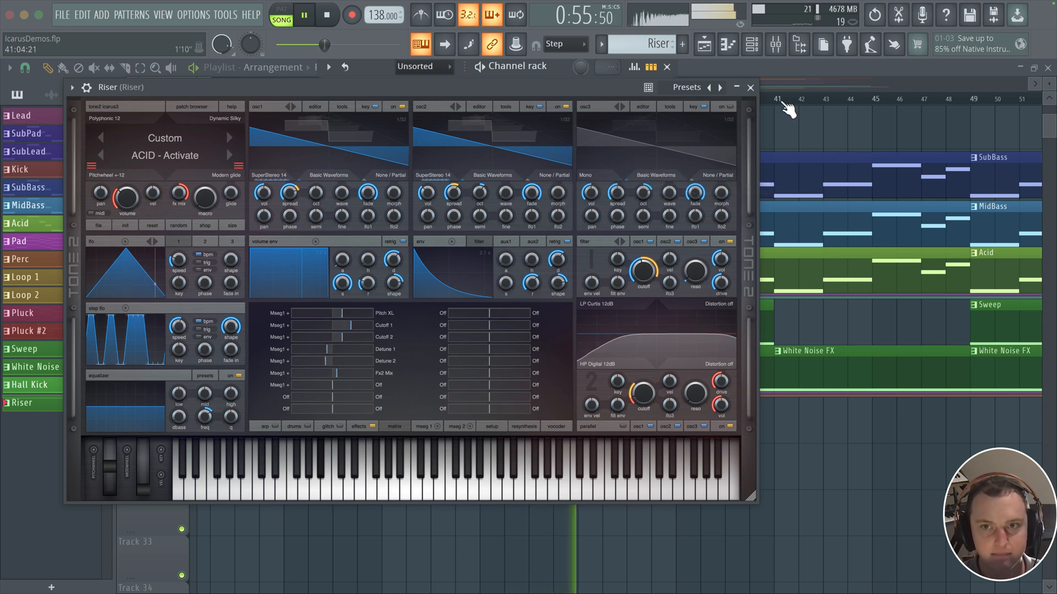
{"action": "left_click", "coordinate": [751, 89]}
{"action": "key", "text": "space"}
{"action": "left_click", "coordinate": [439, 427]}
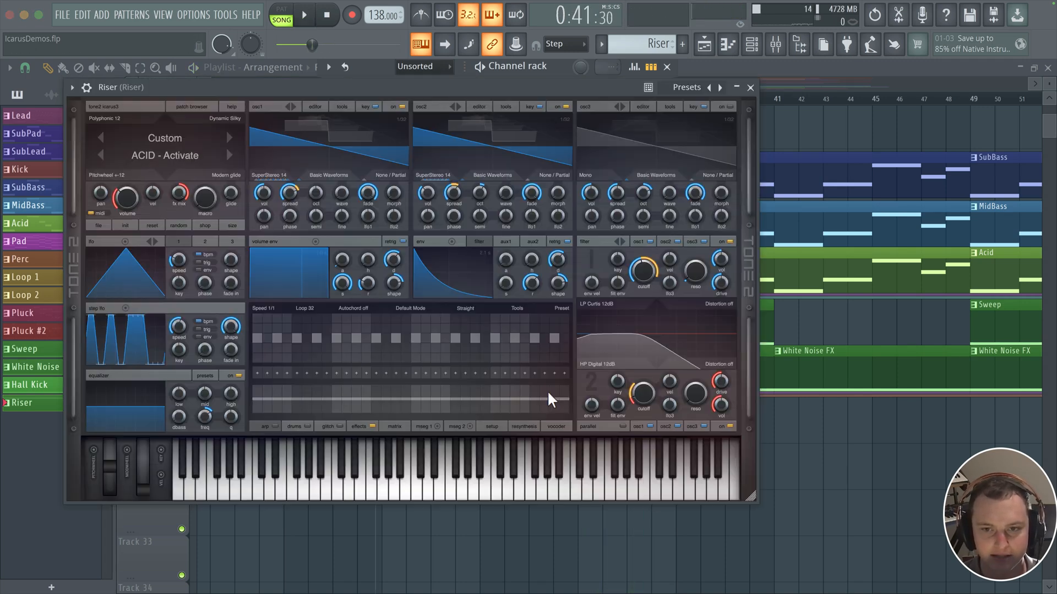
Step: Audition the riser while adjusting the equalizer's high band
{"action": "mouse_move", "coordinate": [648, 269]}
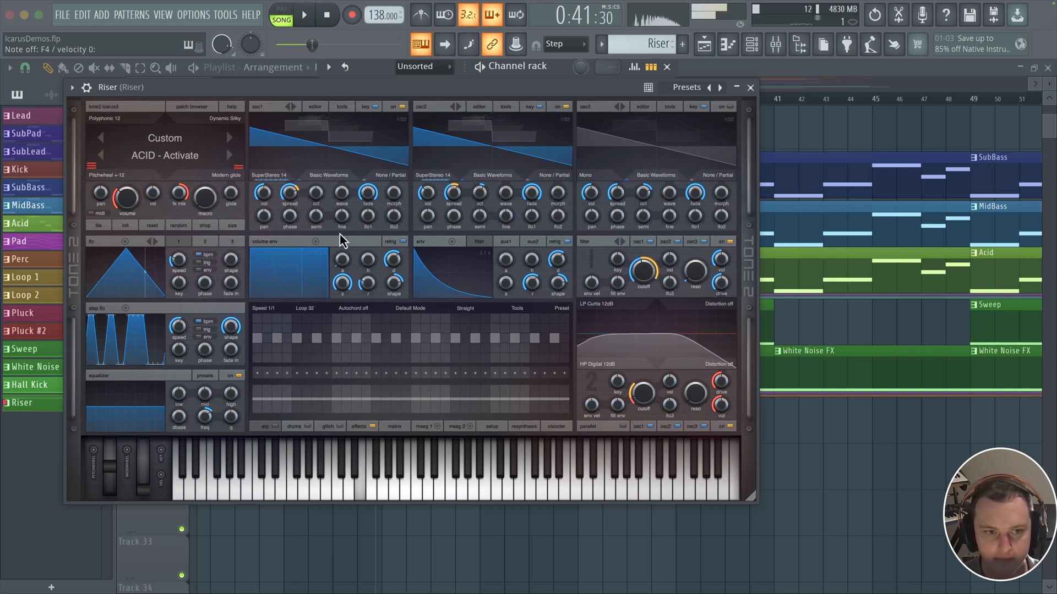
{"action": "mouse_move", "coordinate": [233, 391]}
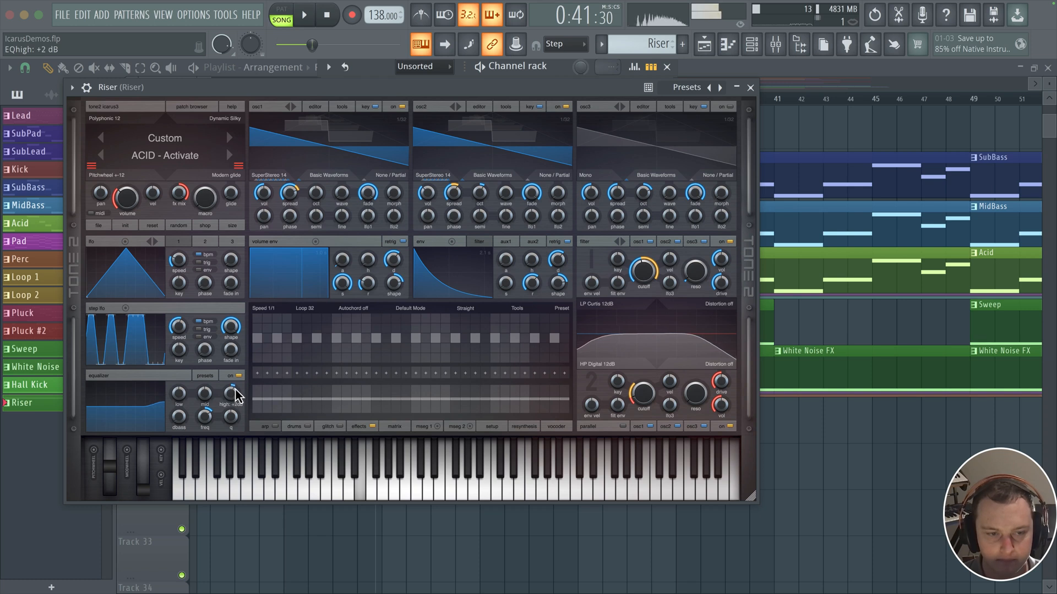
{"action": "scroll", "coordinate": [234, 398], "scroll_direction": "down", "scroll_amount": 2}
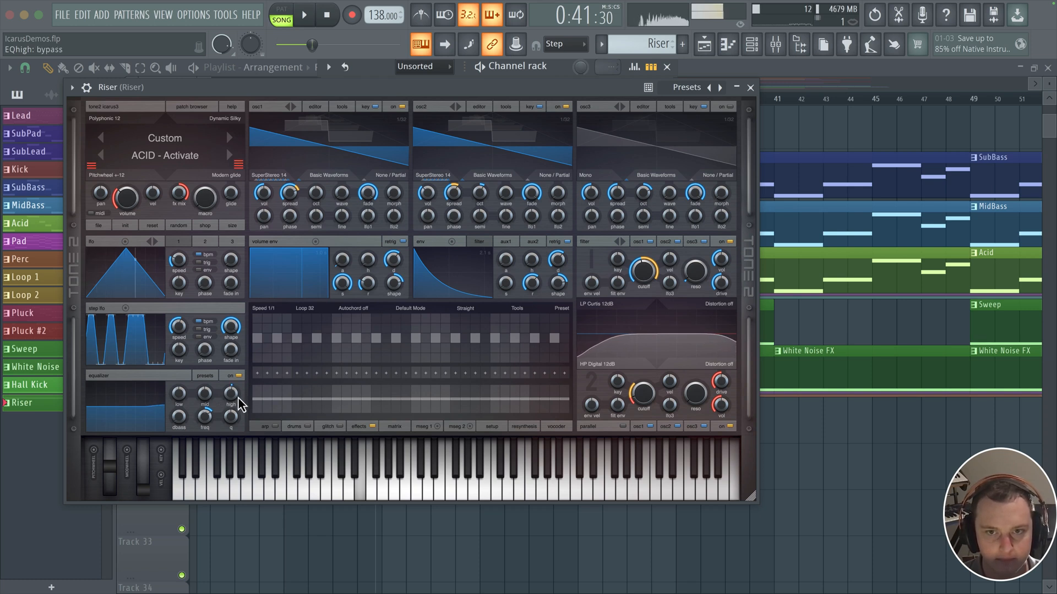
Step: Set the MSEG 1 modulation amount on Fx2 Mix to 5, and review the effects and MSEG 1 settings
{"action": "left_click", "coordinate": [395, 428]}
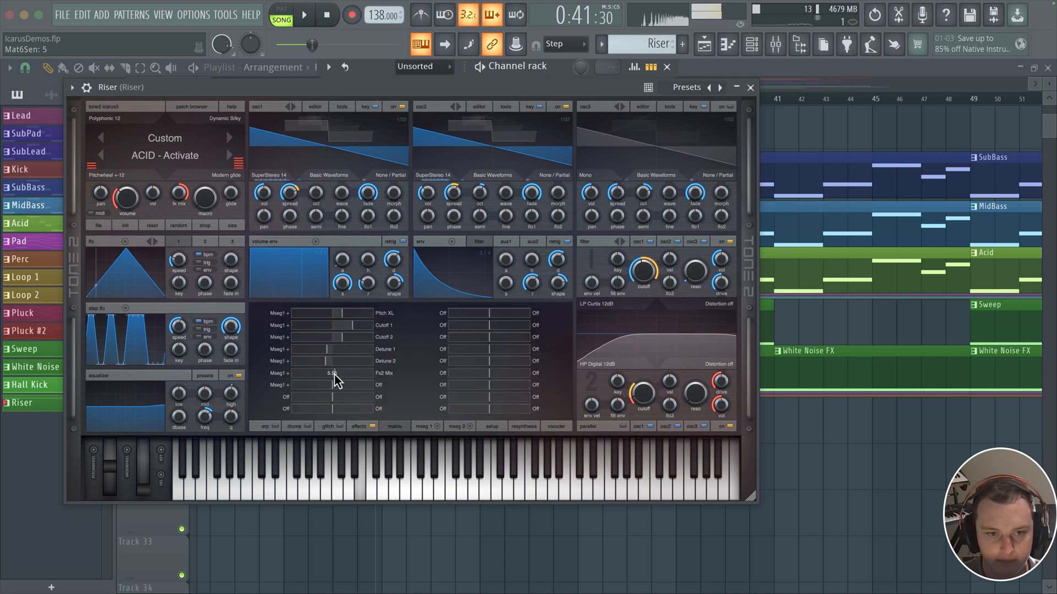
{"action": "left_click", "coordinate": [359, 427]}
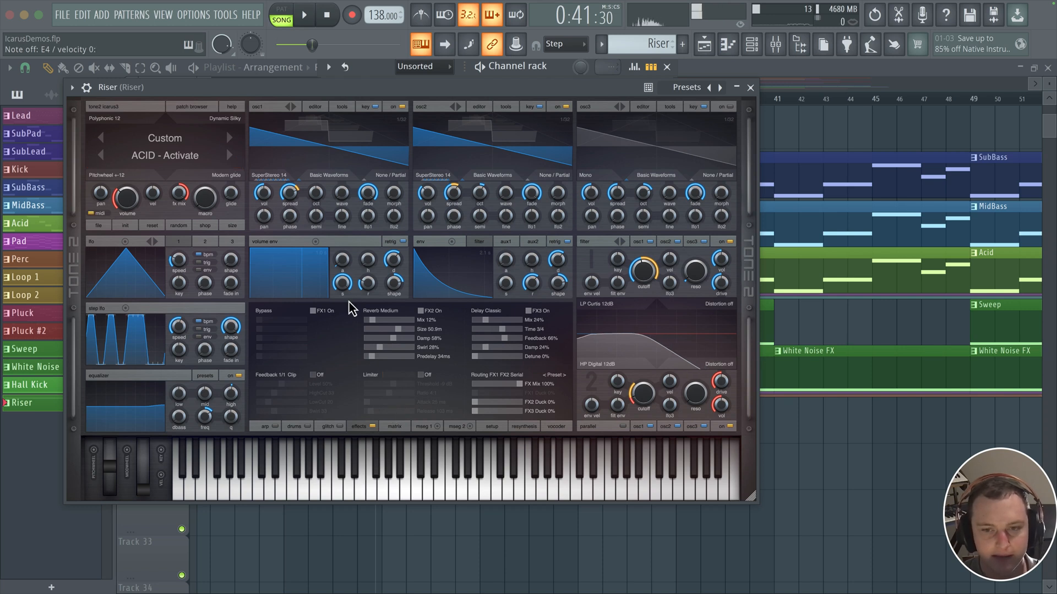
{"action": "left_click", "coordinate": [426, 427]}
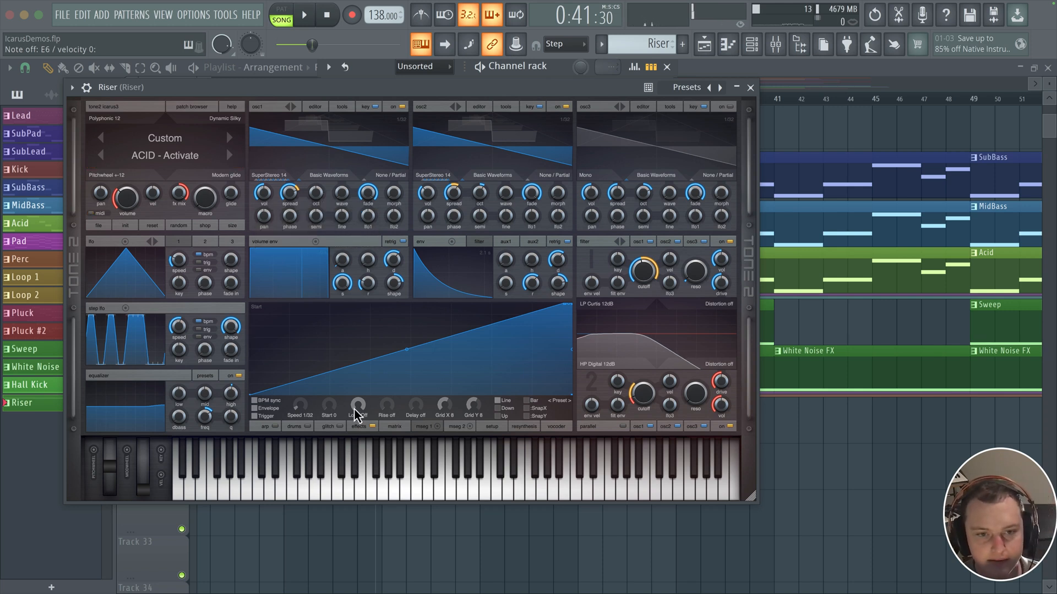
Step: Change the LFO 1 waveform to a Gate shape
{"action": "left_click", "coordinate": [199, 245]}
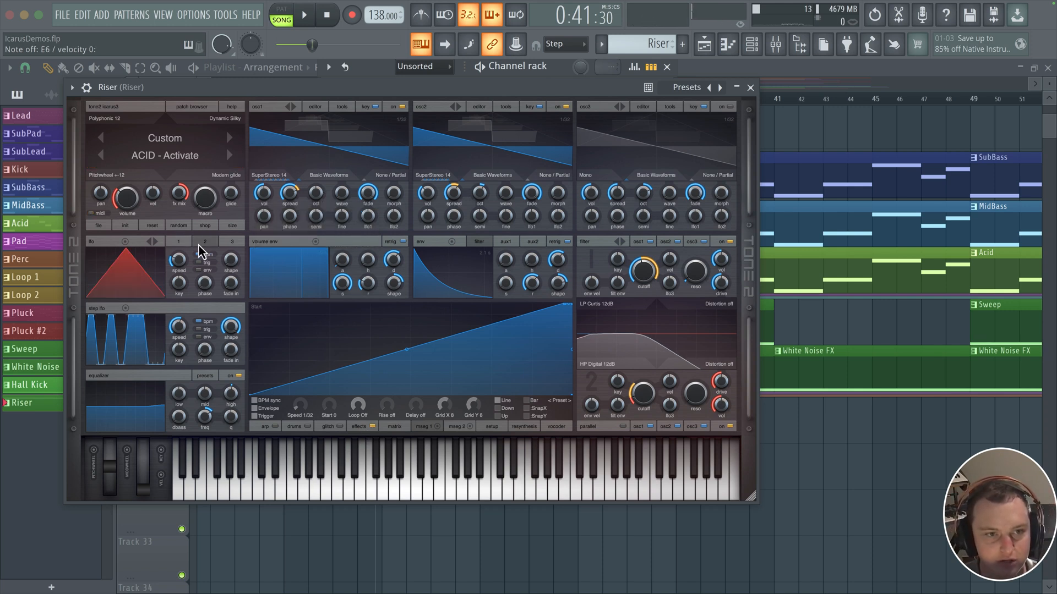
{"action": "left_click", "coordinate": [181, 242]}
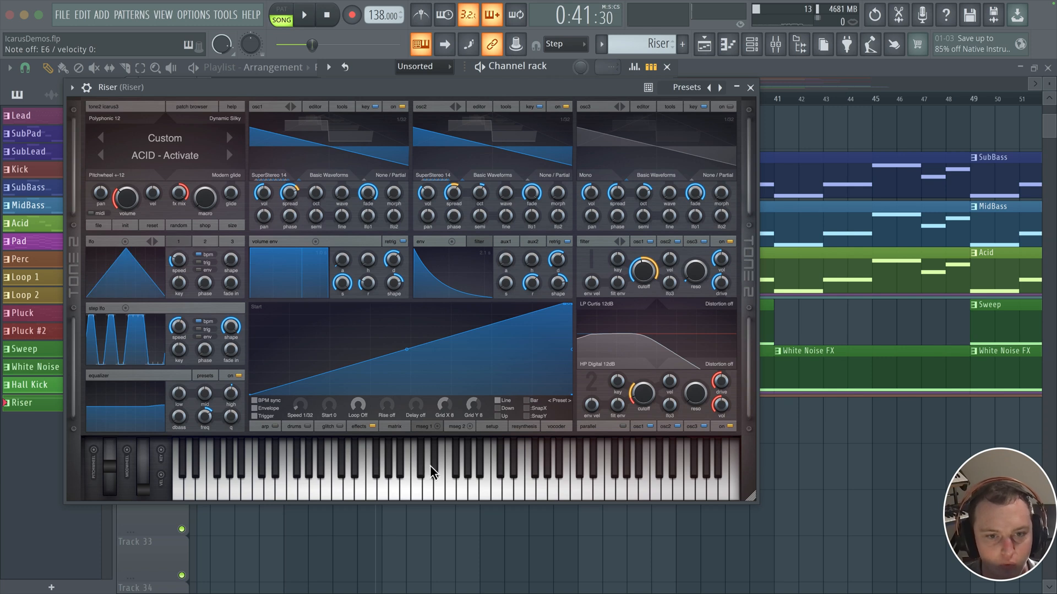
{"action": "left_click", "coordinate": [367, 431]}
{"action": "left_click", "coordinate": [131, 266]}
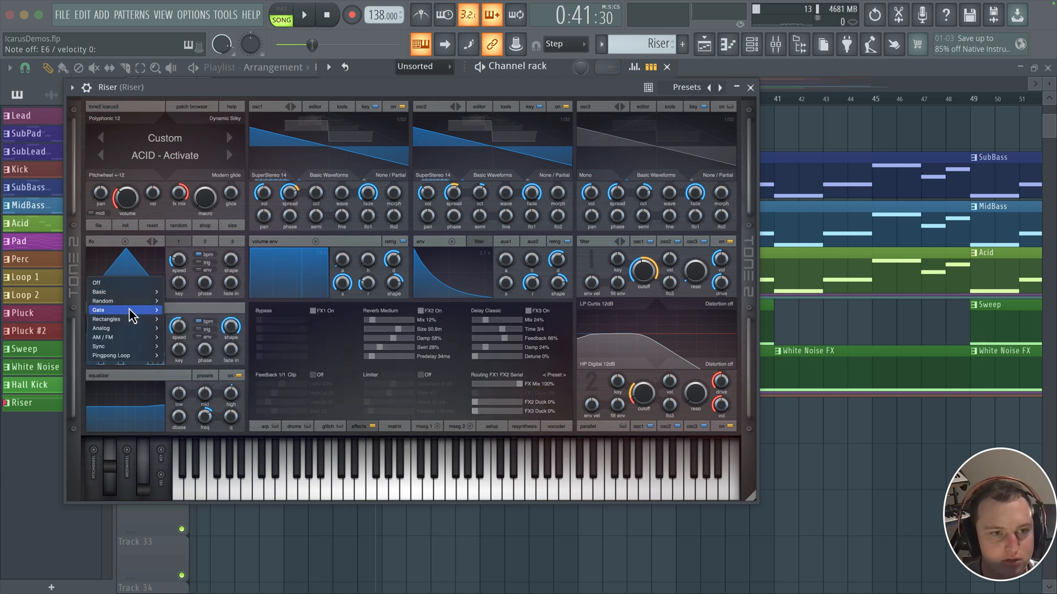
{"action": "left_click", "coordinate": [170, 309]}
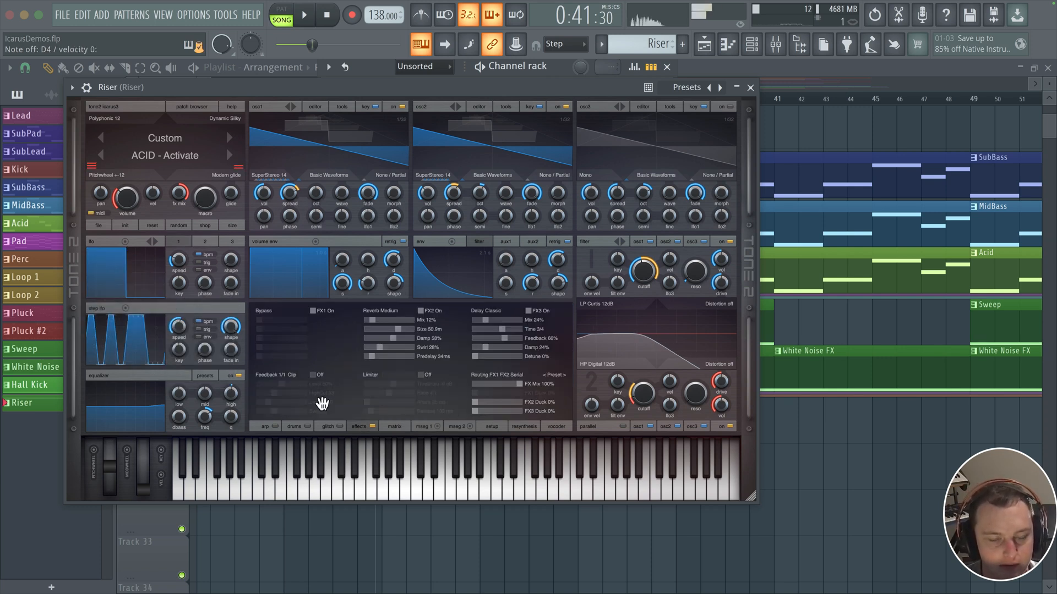
Step: Bring up the modulation matrix and set the synth's output volume to 30
{"action": "left_click", "coordinate": [394, 427]}
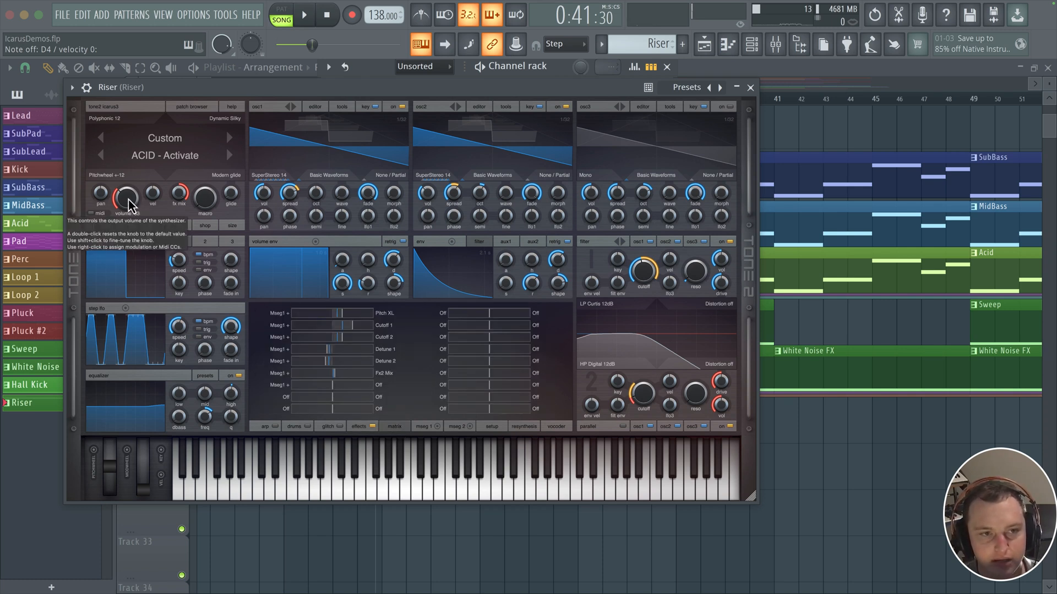
{"action": "scroll", "coordinate": [127, 200], "scroll_direction": "down", "scroll_amount": 2}
{"action": "scroll", "coordinate": [129, 200], "scroll_direction": "down", "scroll_amount": 1}
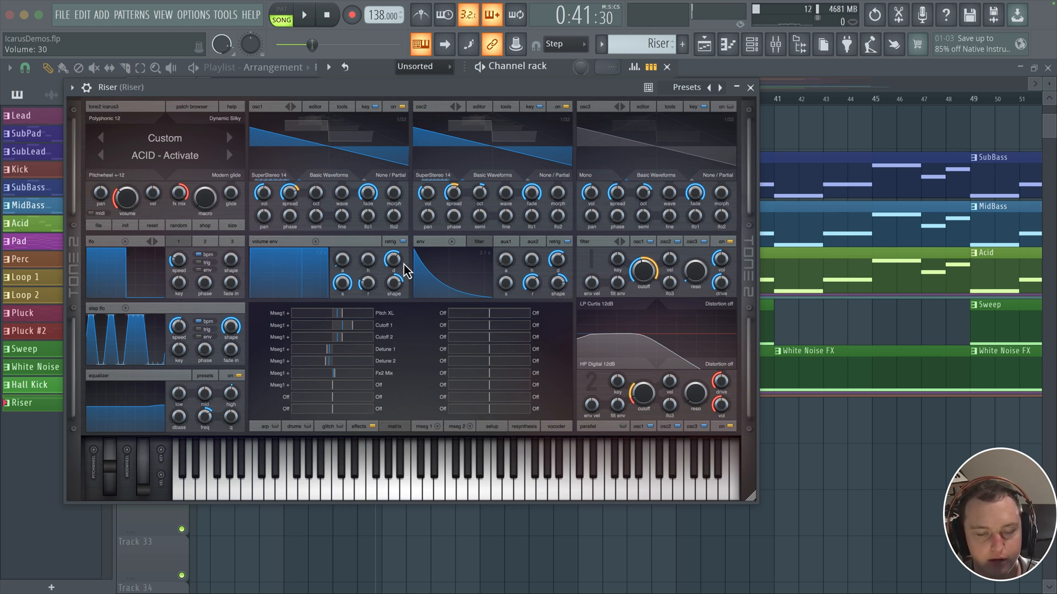
Step: Route LFO 1 to the volume of oscillator 1 in the eighth modulation matrix slot
{"action": "left_click", "coordinate": [280, 406]}
{"action": "mouse_move", "coordinate": [297, 428]}
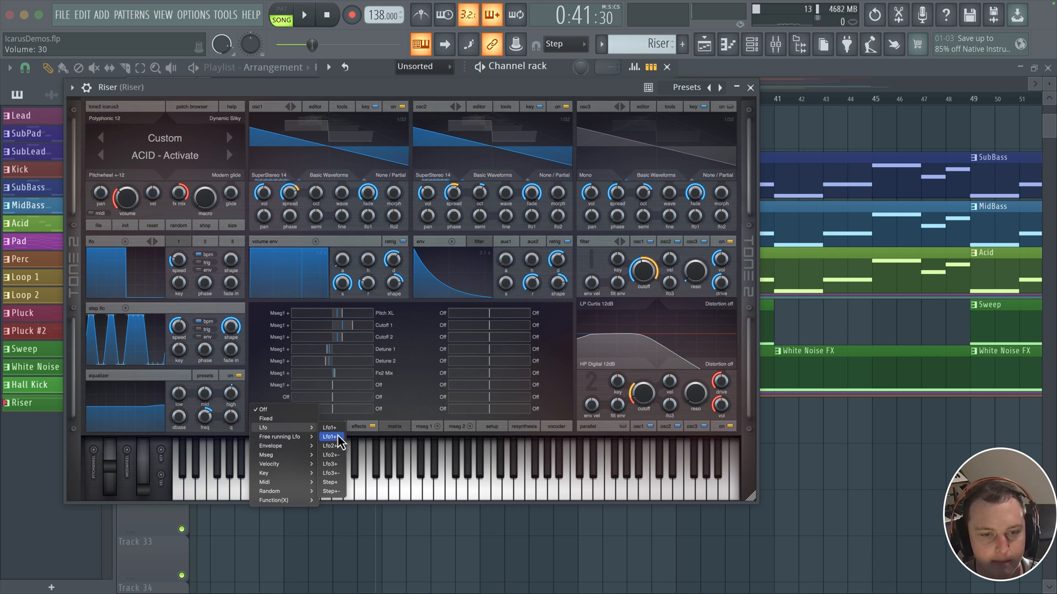
{"action": "left_click", "coordinate": [337, 436]}
{"action": "left_click", "coordinate": [385, 396]}
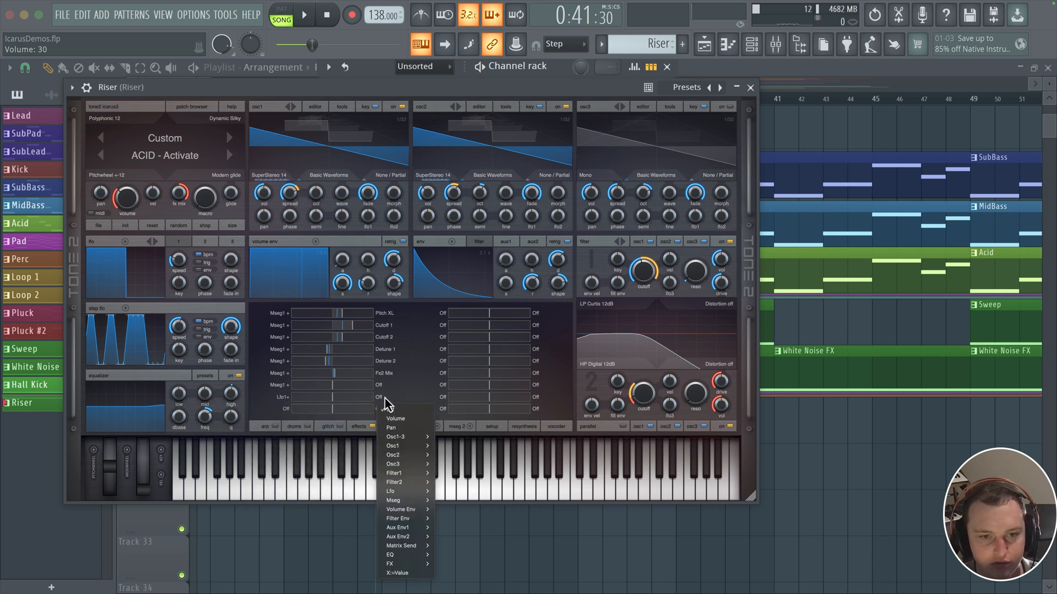
{"action": "mouse_move", "coordinate": [396, 439]}
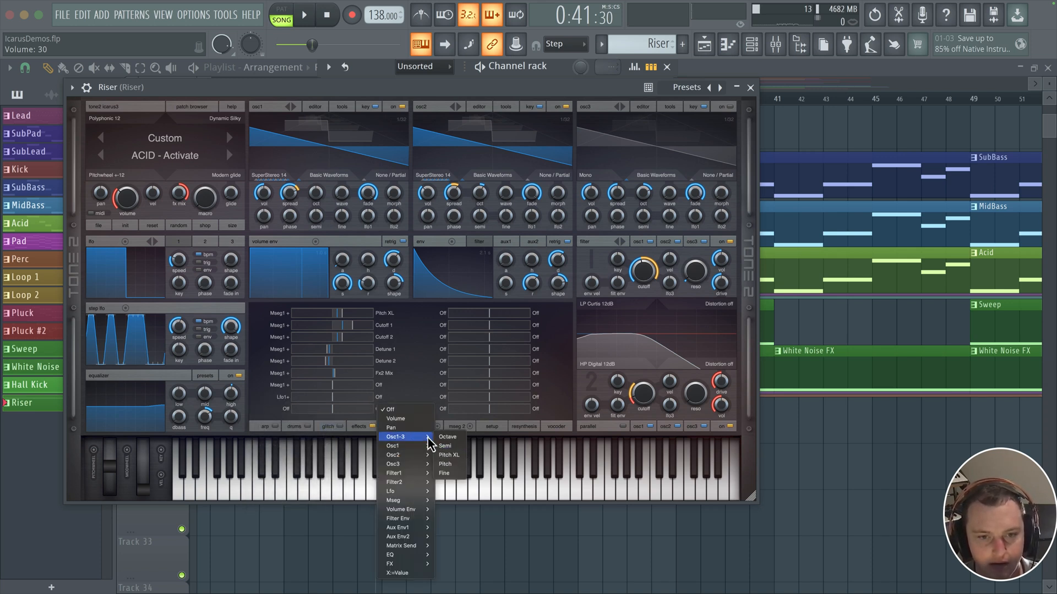
{"action": "mouse_move", "coordinate": [428, 448]}
{"action": "left_click", "coordinate": [448, 464]}
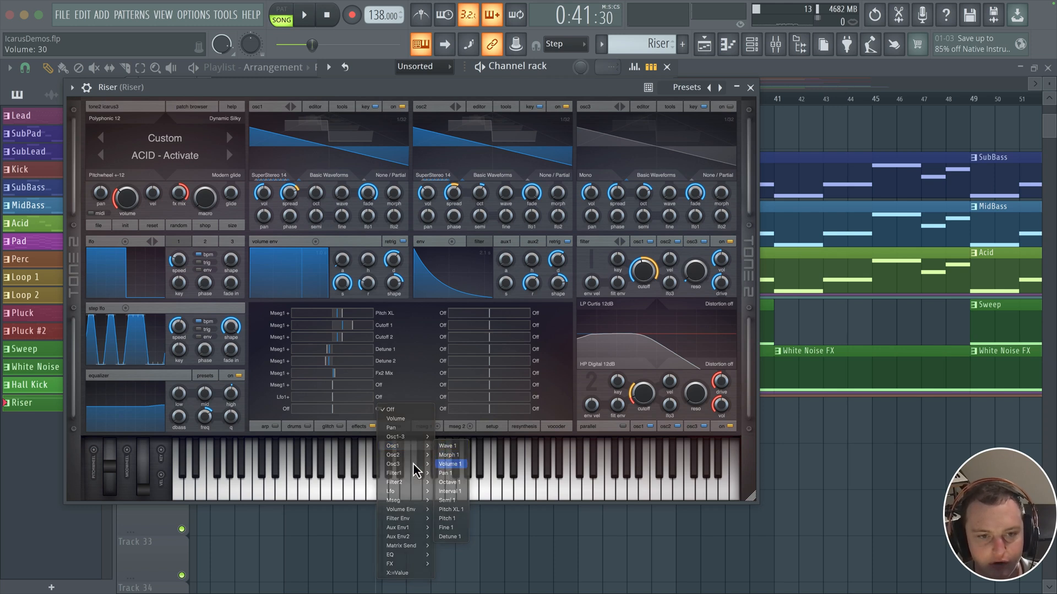
Step: Route LFO 1 to the volume of oscillator 2 in the ninth modulation matrix slot
{"action": "left_click", "coordinate": [285, 410]}
{"action": "left_click", "coordinate": [330, 440]}
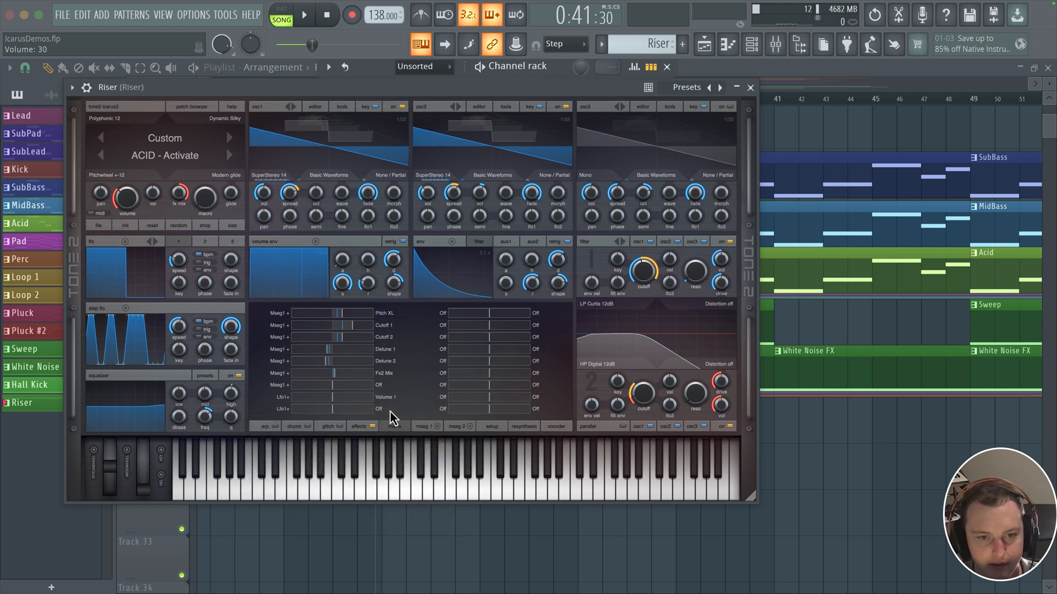
{"action": "left_click", "coordinate": [378, 409]}
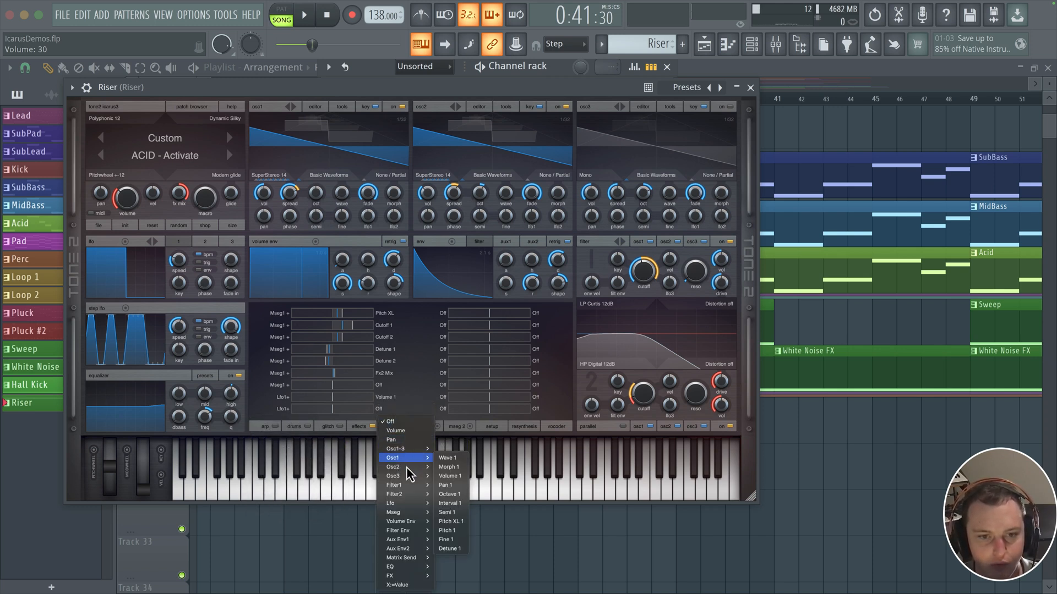
{"action": "mouse_move", "coordinate": [421, 468]}
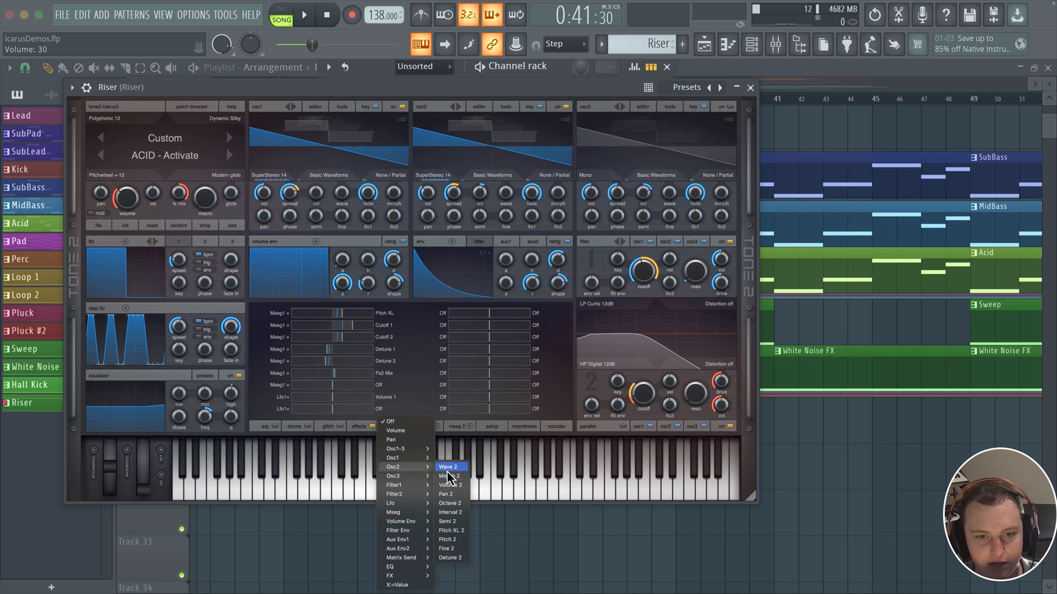
{"action": "left_click", "coordinate": [449, 485]}
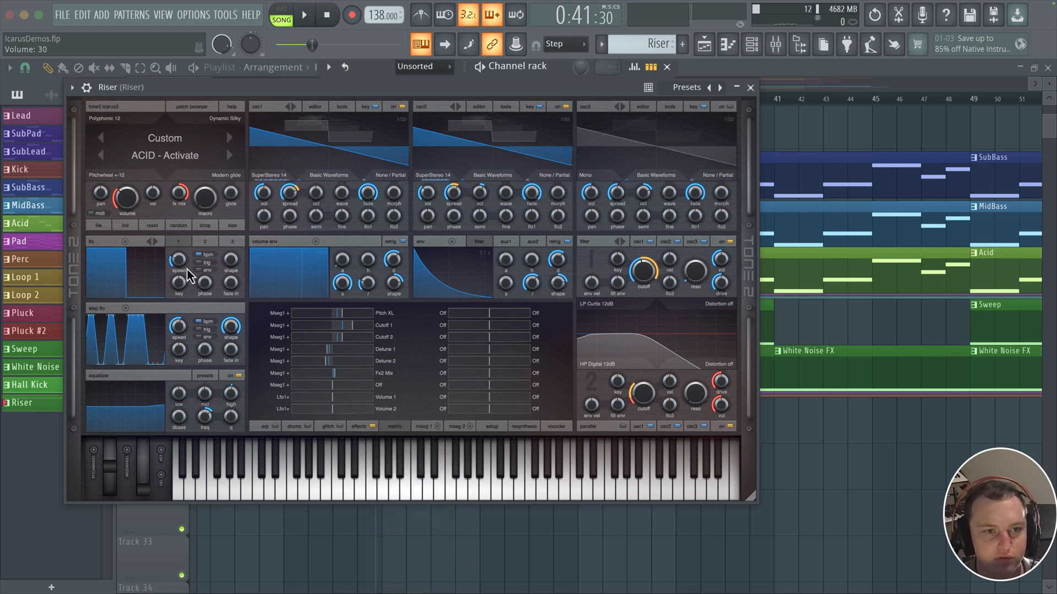
Step: Raise both LFO 1 volume modulation amounts and set the LFO 1 speed to 2/1 CLK while auditioning the gate
{"action": "left_click_drag", "start_coordinate": [233, 266], "coordinate": [199, 299]}
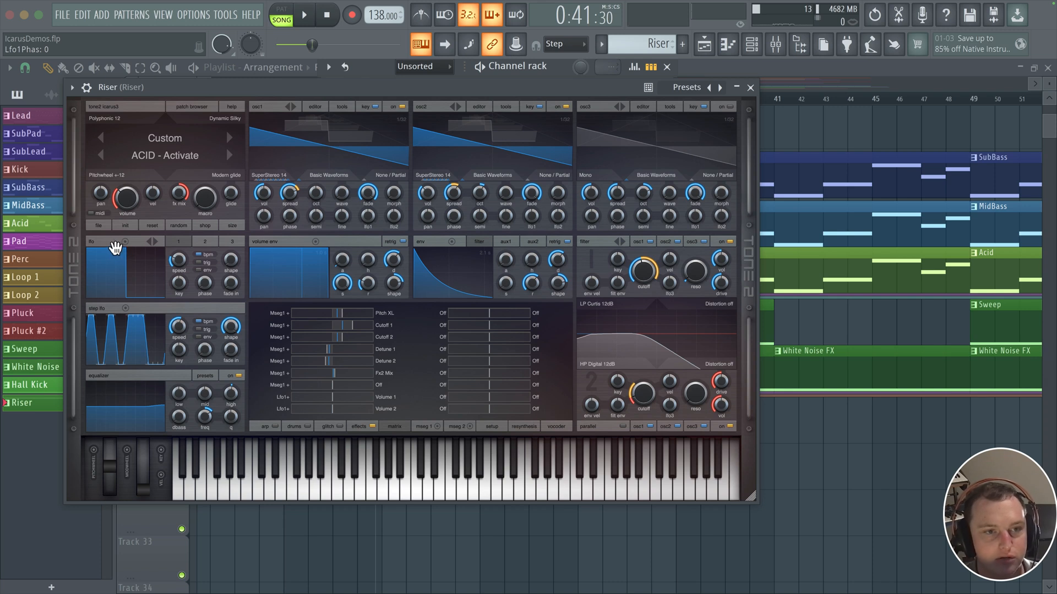
{"action": "left_click_drag", "start_coordinate": [338, 396], "coordinate": [349, 414]}
{"action": "left_click_drag", "start_coordinate": [179, 258], "coordinate": [187, 245]}
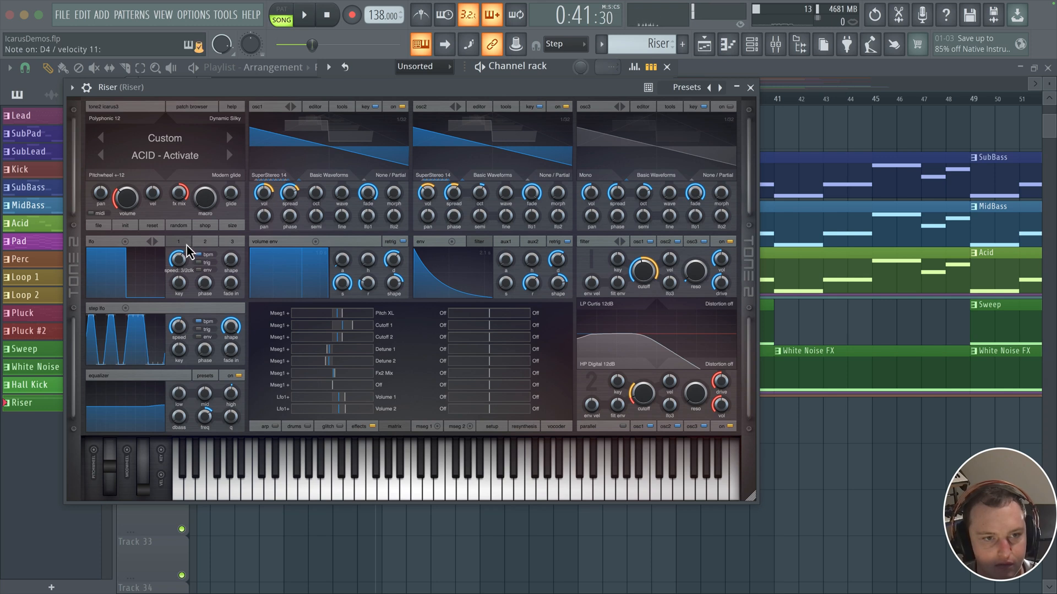
{"action": "left_click_drag", "start_coordinate": [186, 246], "coordinate": [187, 243]}
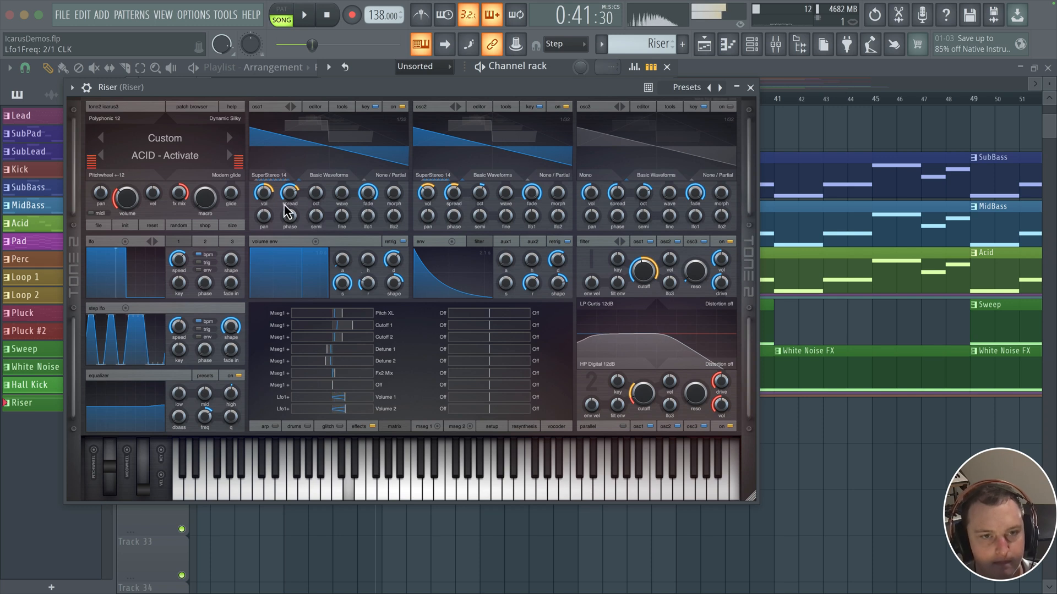
Step: Set the oscillator 1 volume to 50 and the oscillator 2 volume to 32
{"action": "mouse_move", "coordinate": [264, 193]}
{"action": "left_mouse_down"}
{"action": "mouse_move", "coordinate": [265, 207]}
{"action": "mouse_move", "coordinate": [265, 199]}
{"action": "left_mouse_up"}
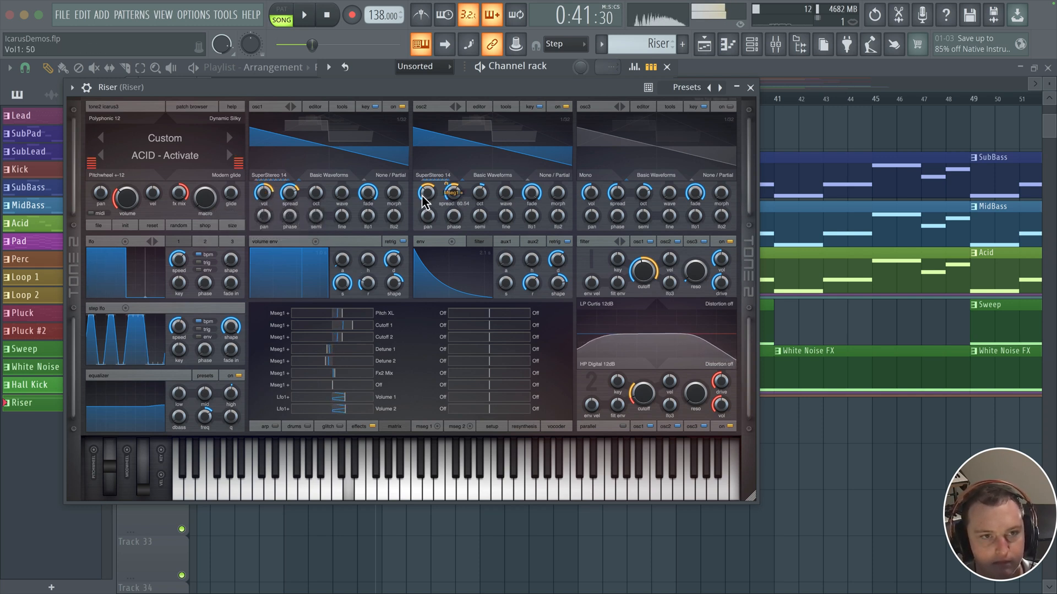
{"action": "left_click_drag", "start_coordinate": [424, 195], "coordinate": [427, 198]}
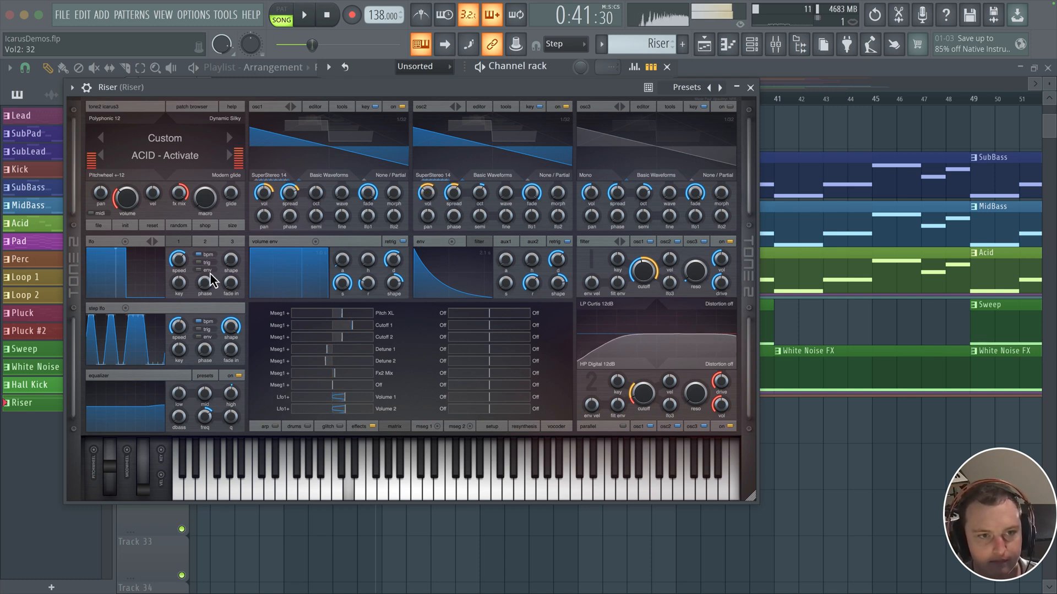
Step: Give LFO 2 a Gate waveform and shift its phase so the gate opens in the second half of the cycle
{"action": "left_click", "coordinate": [199, 245]}
{"action": "left_click", "coordinate": [139, 269]}
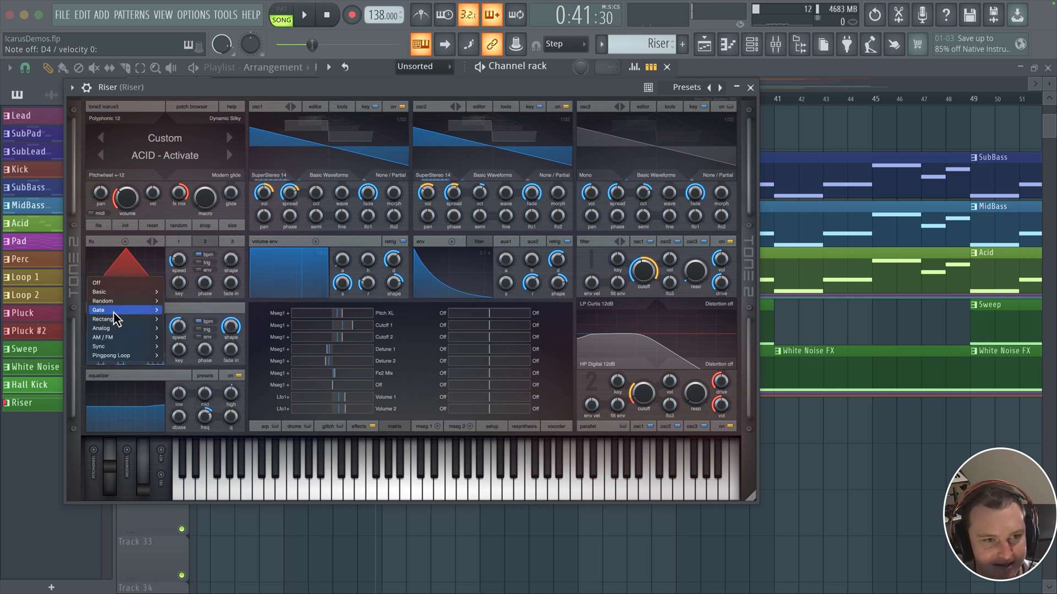
{"action": "mouse_move", "coordinate": [113, 312]}
{"action": "left_click", "coordinate": [182, 312]}
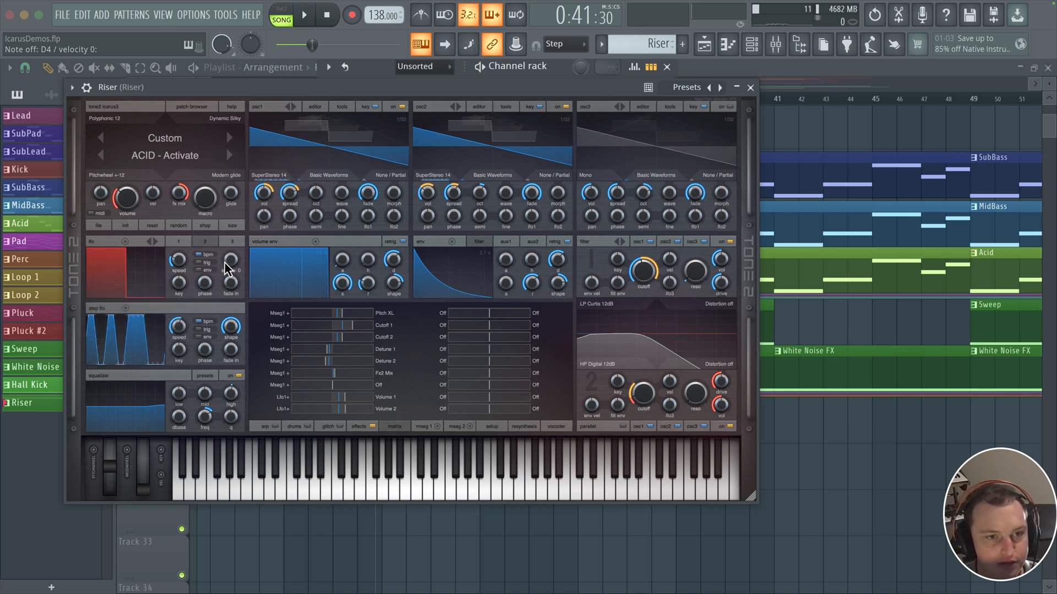
{"action": "mouse_move", "coordinate": [204, 282]}
{"action": "left_mouse_down"}
{"action": "mouse_move", "coordinate": [210, 304]}
{"action": "mouse_move", "coordinate": [210, 264]}
{"action": "left_mouse_up"}
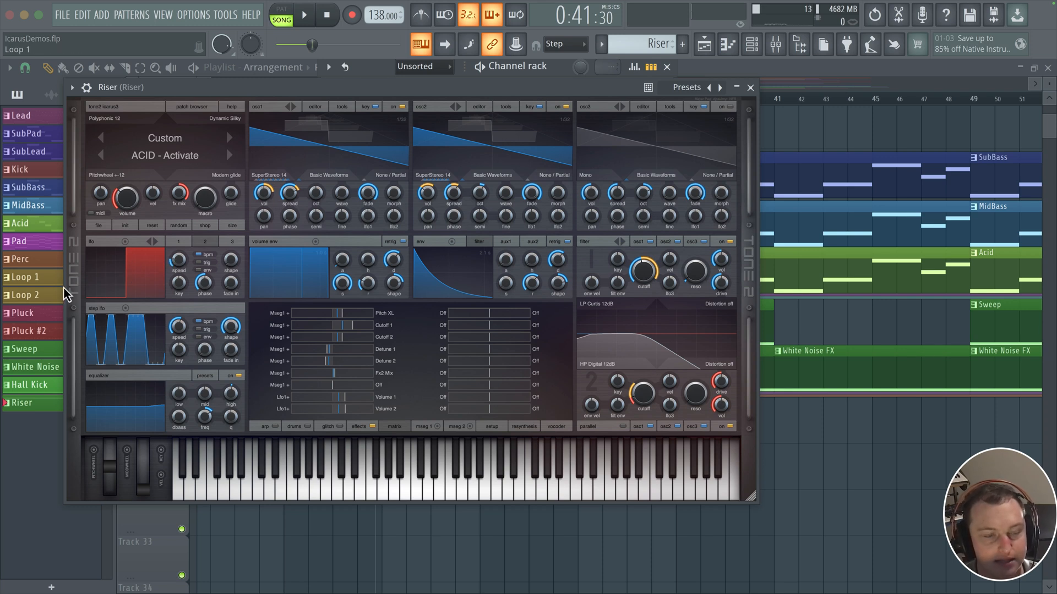
Step: Compare LFO 1 with LFO 2, and set the LFO 2 speed to 1/32 CLK
{"action": "left_click", "coordinate": [177, 245]}
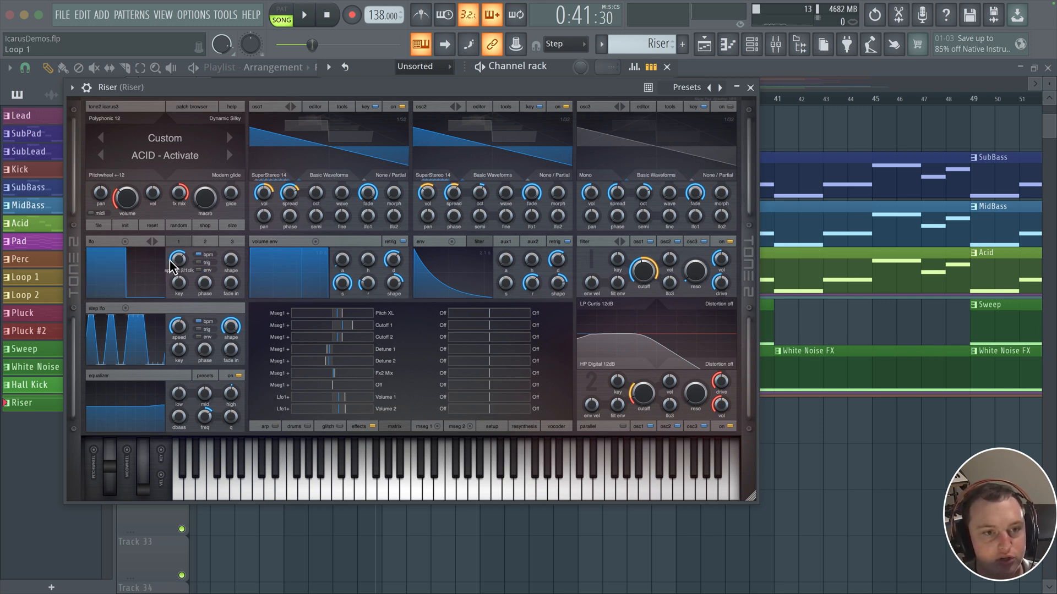
{"action": "left_click", "coordinate": [208, 246]}
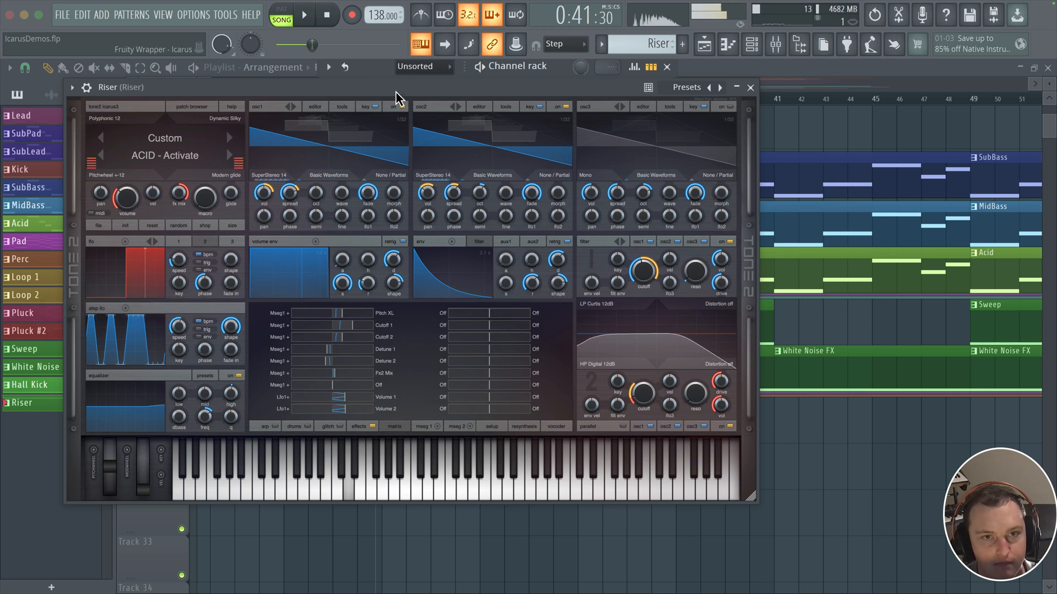
{"action": "left_click_drag", "start_coordinate": [396, 91], "coordinate": [442, 59]}
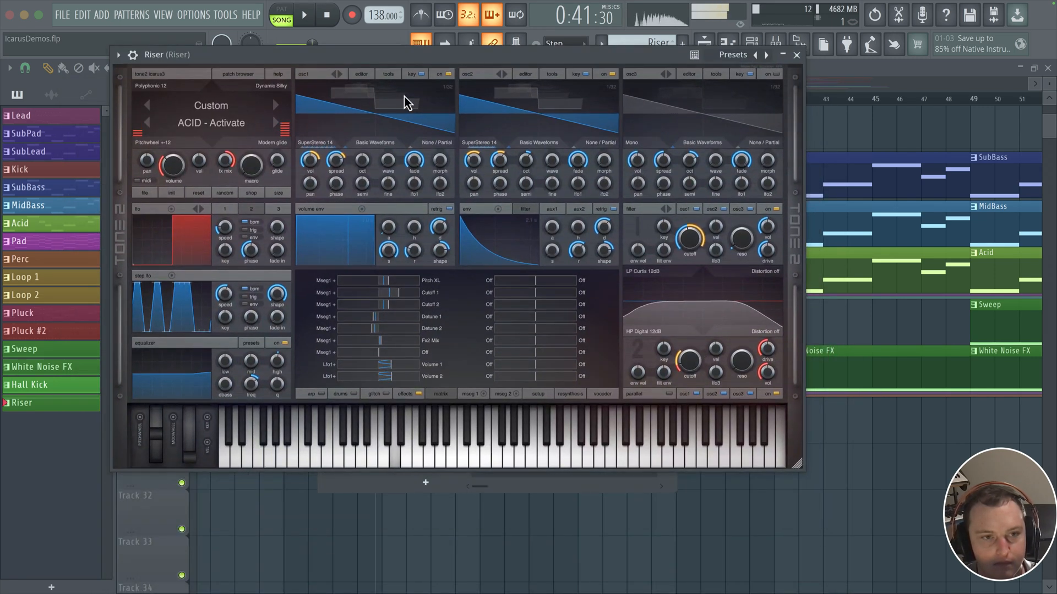
{"action": "left_click_drag", "start_coordinate": [227, 230], "coordinate": [226, 227]}
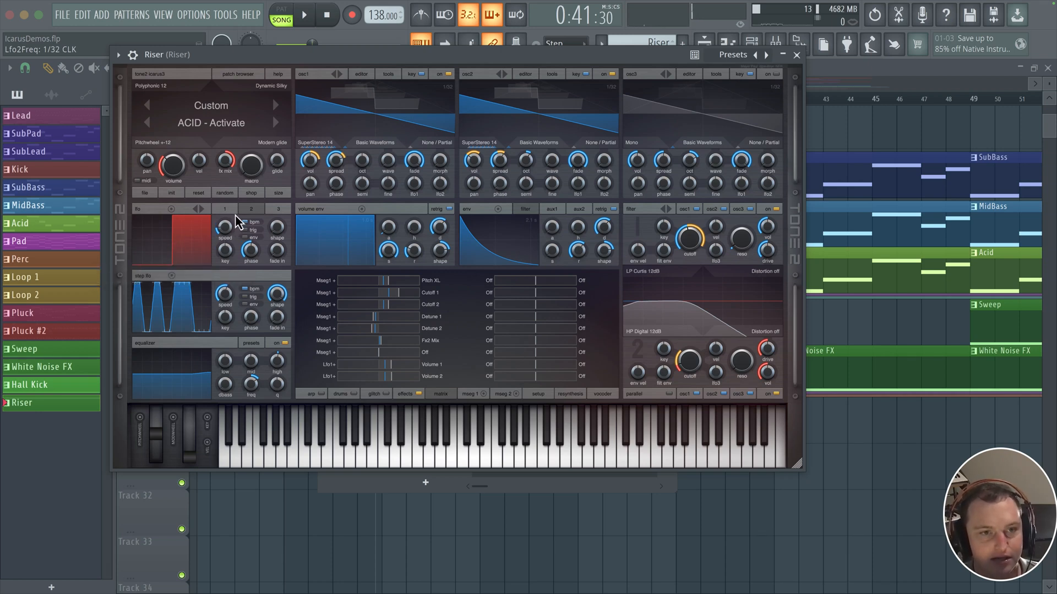
Step: Compare the LFO 1 and LFO 2 waveforms, and route LFO 2 (Lfo2+) to Lfo1 Speed in the modulation matrix
{"action": "left_click", "coordinate": [250, 209]}
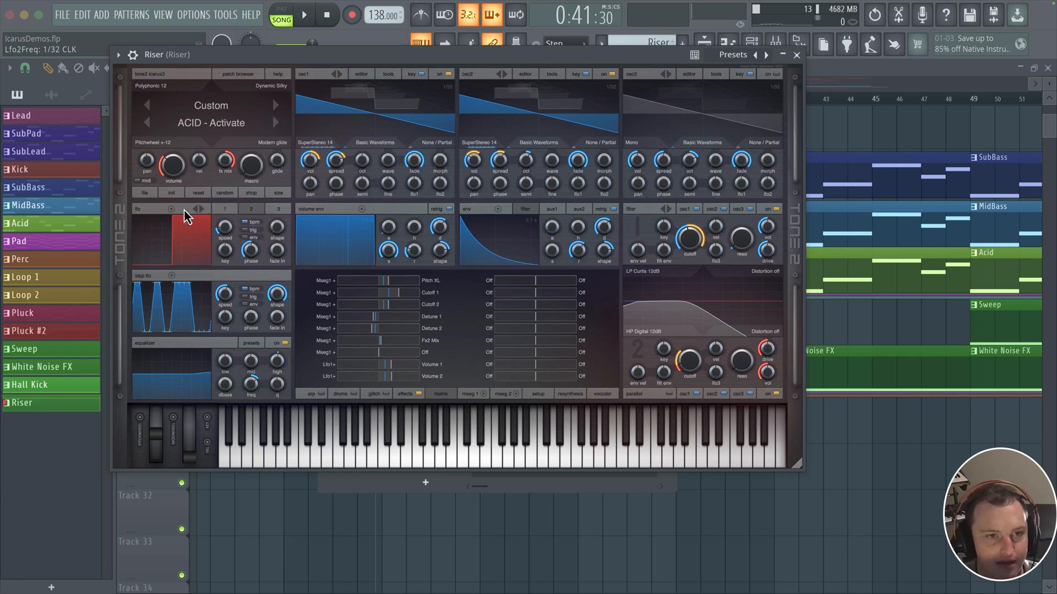
{"action": "left_click", "coordinate": [229, 210]}
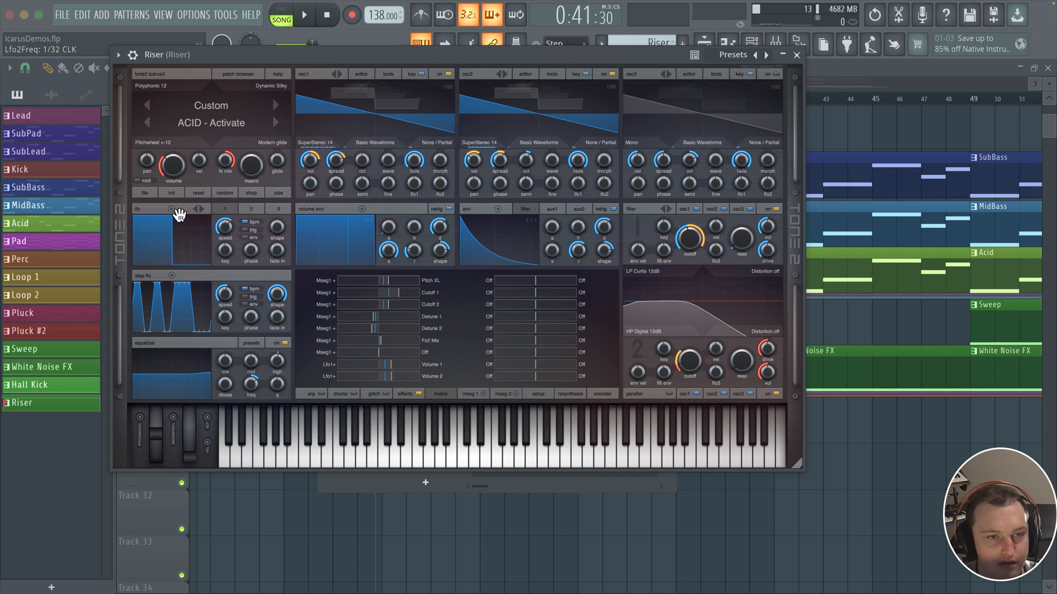
{"action": "left_click", "coordinate": [487, 280]}
{"action": "mouse_move", "coordinate": [488, 311]}
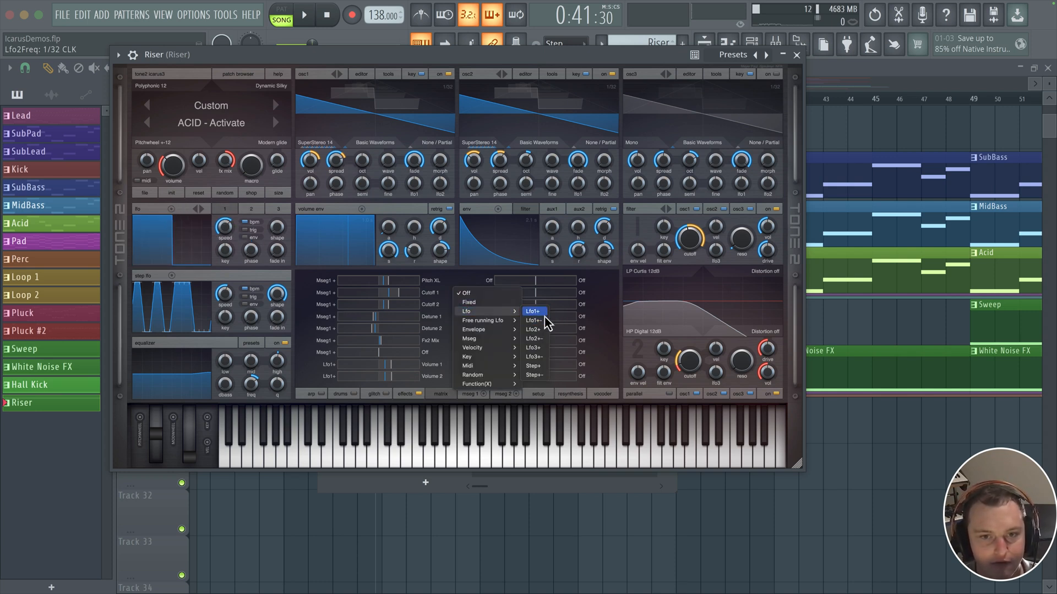
{"action": "left_click", "coordinate": [542, 339]}
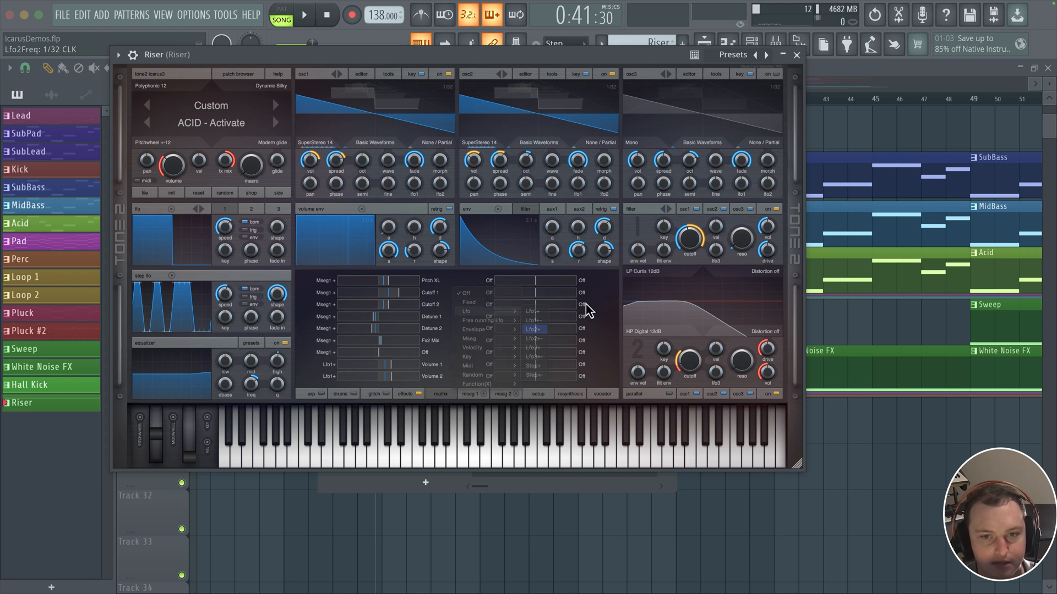
{"action": "left_click", "coordinate": [582, 281]}
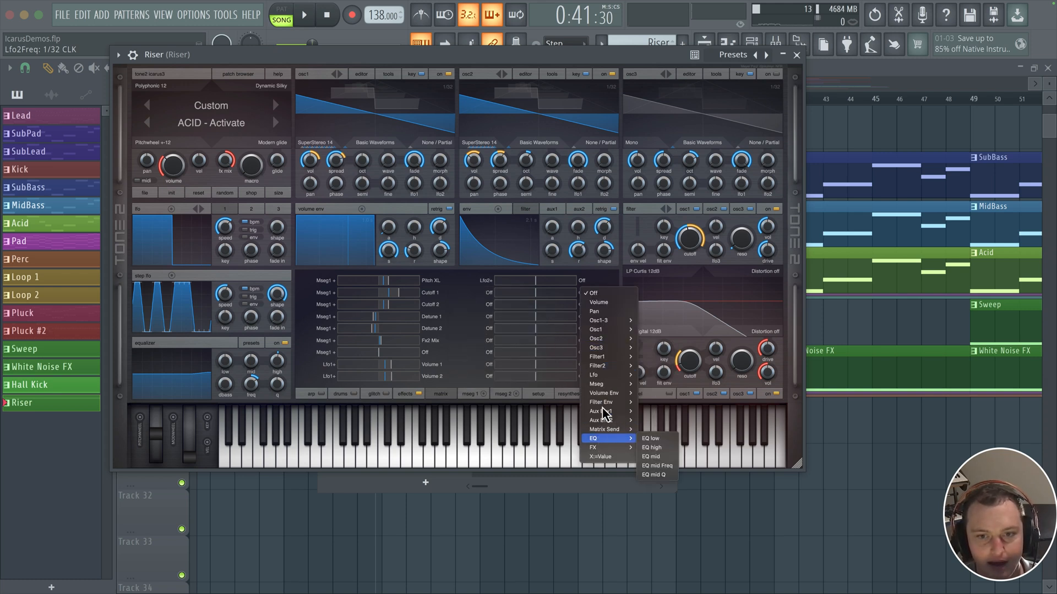
{"action": "mouse_move", "coordinate": [605, 375]}
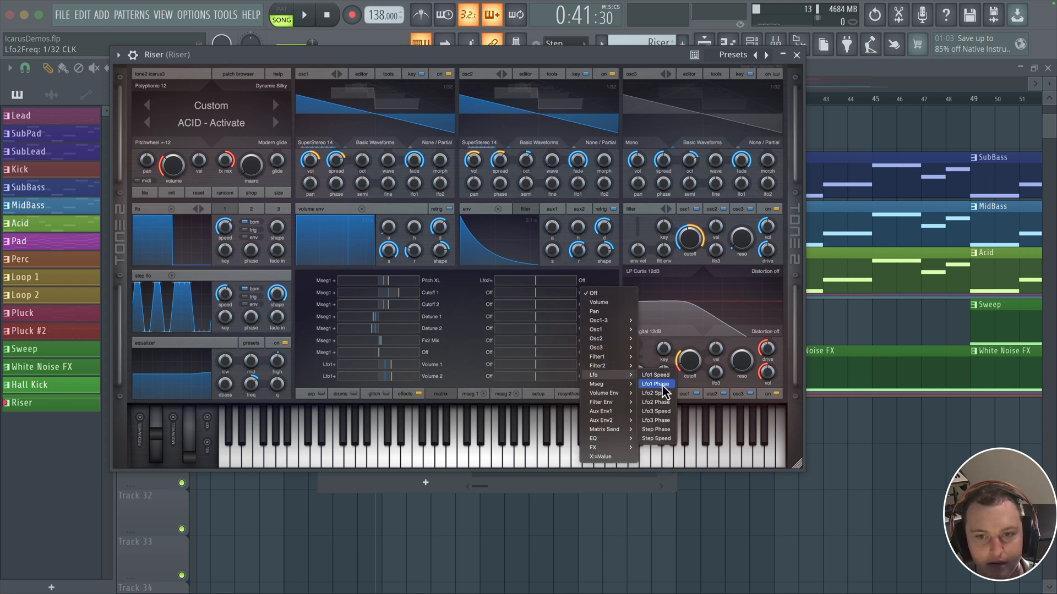
{"action": "left_click", "coordinate": [656, 375]}
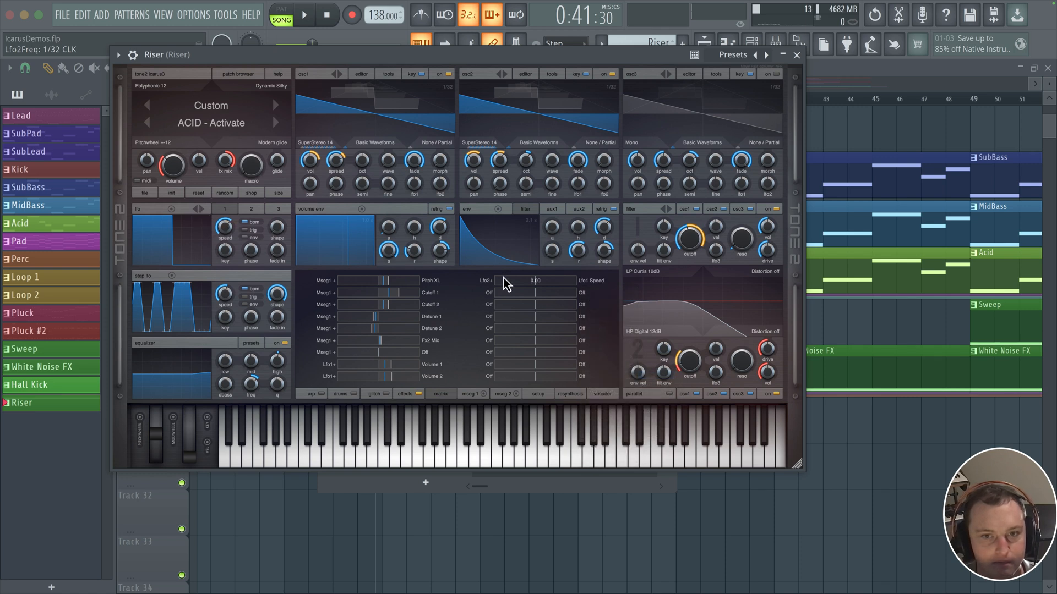
Step: Set a small positive amount for the LFO 2 to LFO 1 speed modulation while auditioning, and recheck both LFO shapes
{"action": "left_click_drag", "start_coordinate": [539, 280], "coordinate": [542, 281]}
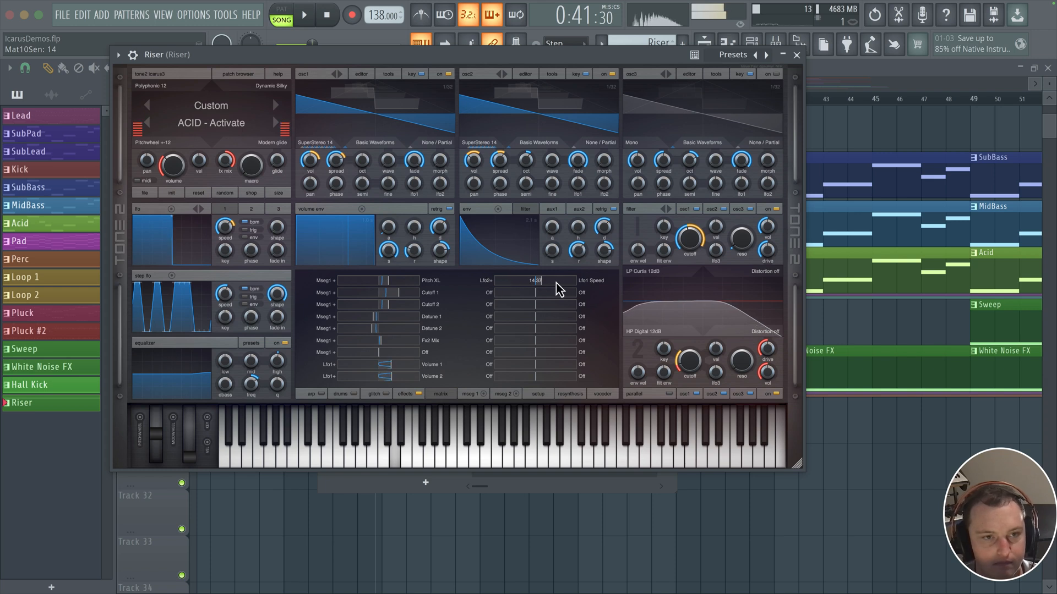
{"action": "left_click_drag", "start_coordinate": [545, 282], "coordinate": [542, 282]}
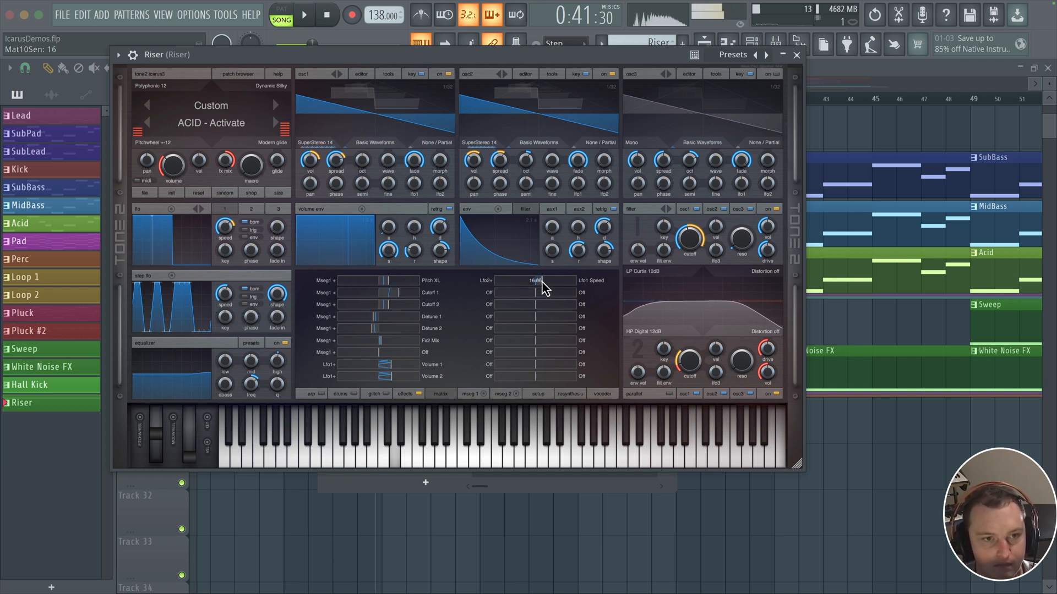
{"action": "left_click_drag", "start_coordinate": [542, 281], "coordinate": [540, 282]}
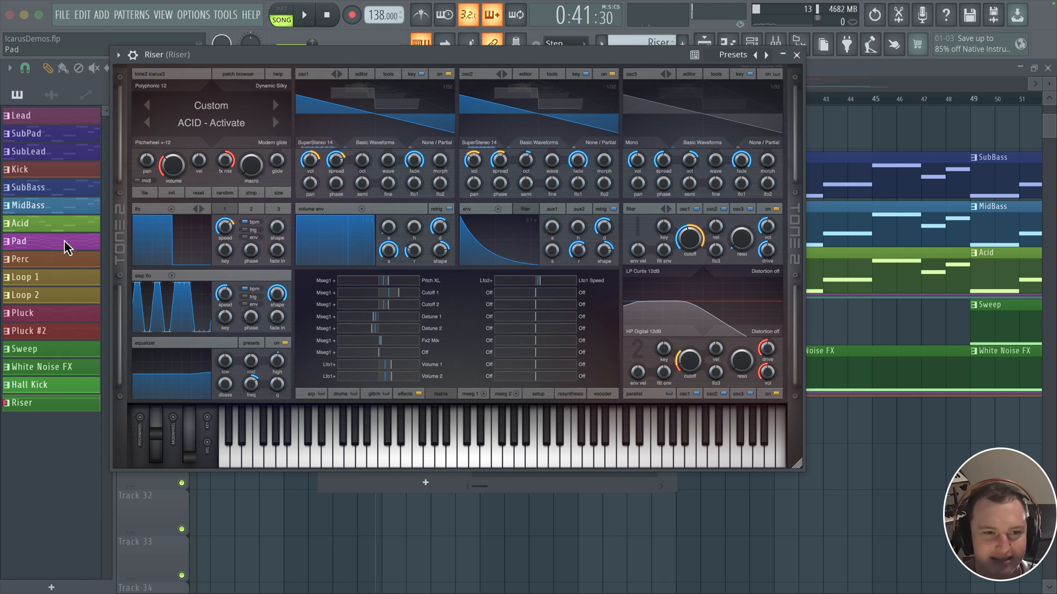
{"action": "left_click", "coordinate": [248, 209]}
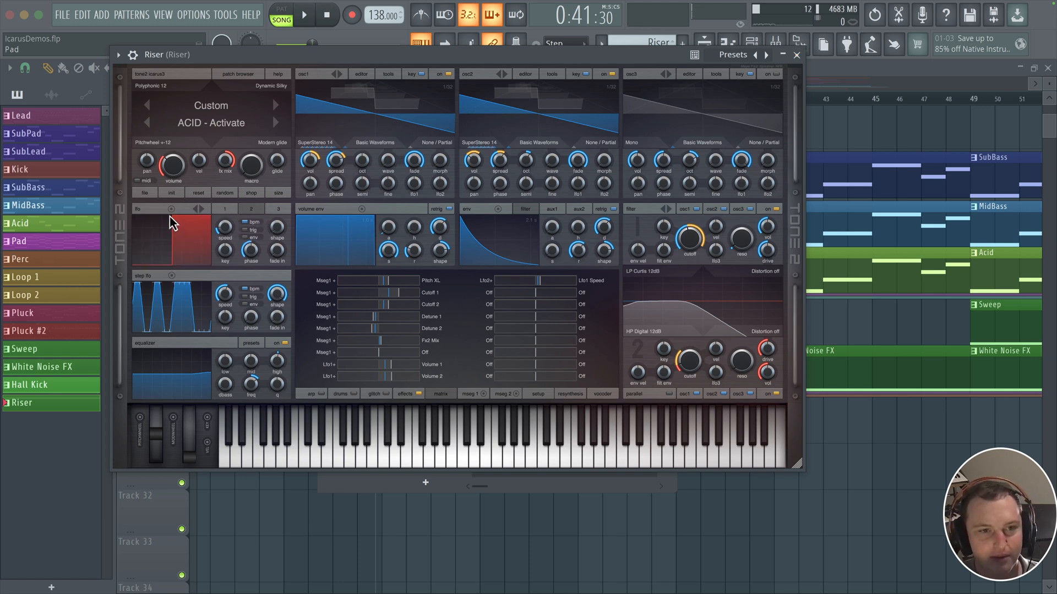
{"action": "left_click", "coordinate": [224, 209]}
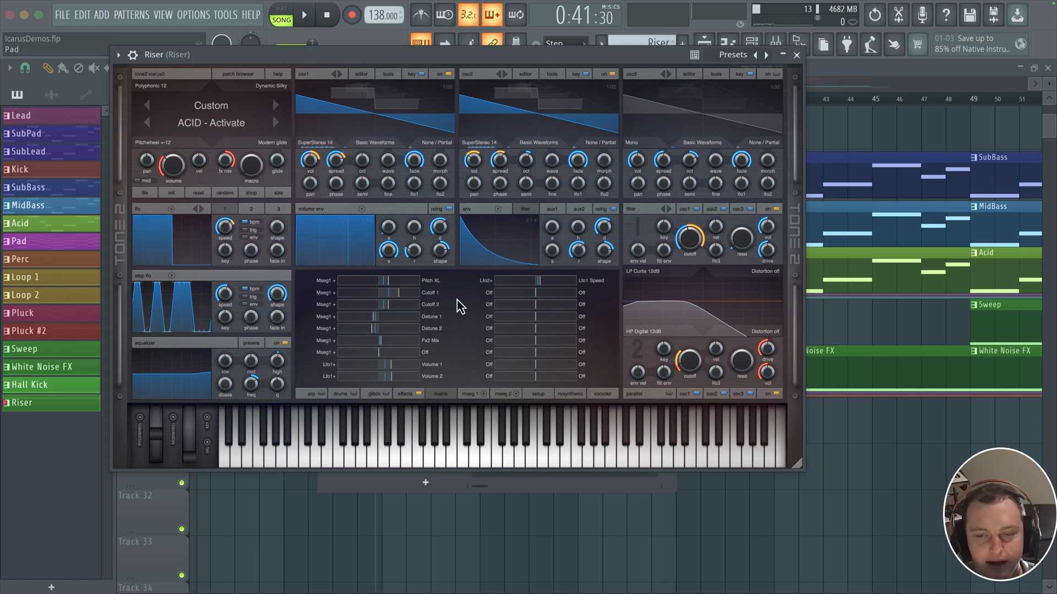
Step: Close the synth, play the arrangement through the riser section into bar 33, and check the mixer levels
{"action": "left_click", "coordinate": [796, 55]}
{"action": "key", "text": "F6"}
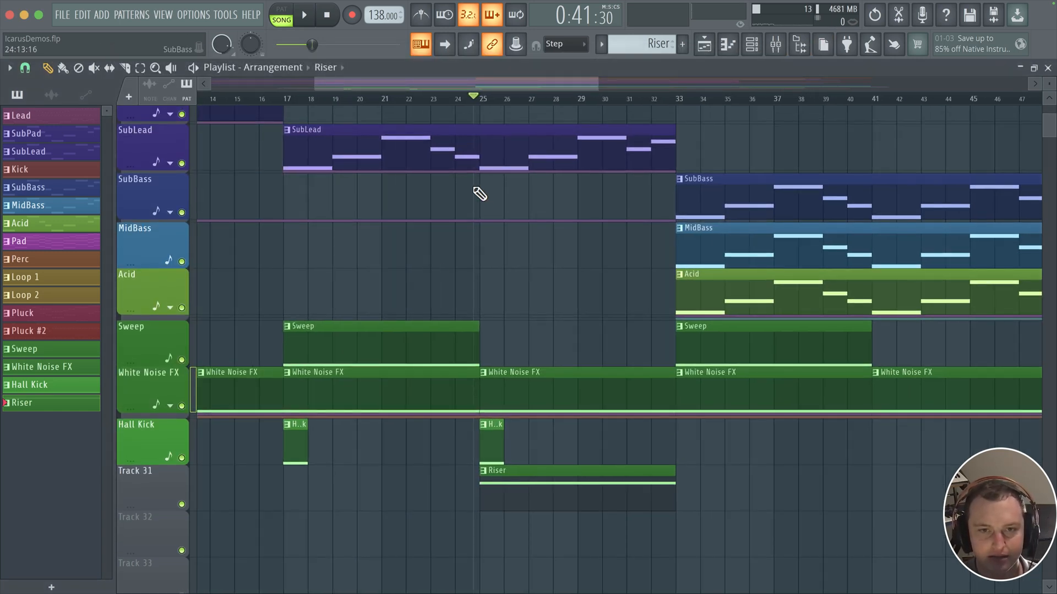
{"action": "key", "text": "space"}
{"action": "scroll", "coordinate": [519, 262], "scroll_direction": "down", "scroll_amount": 1}
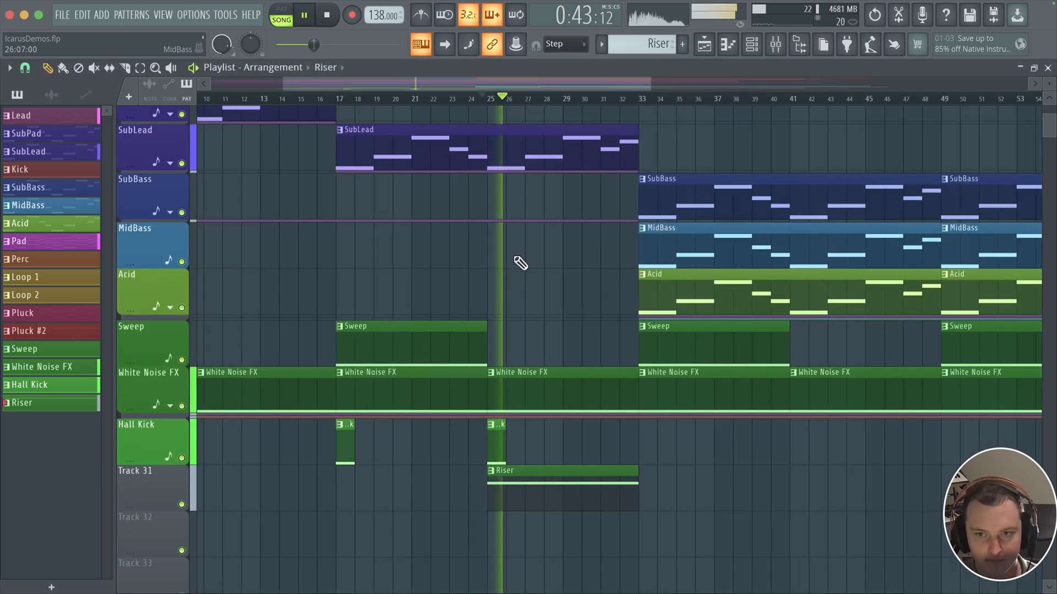
{"action": "scroll", "coordinate": [519, 262], "scroll_direction": "down", "scroll_amount": 2}
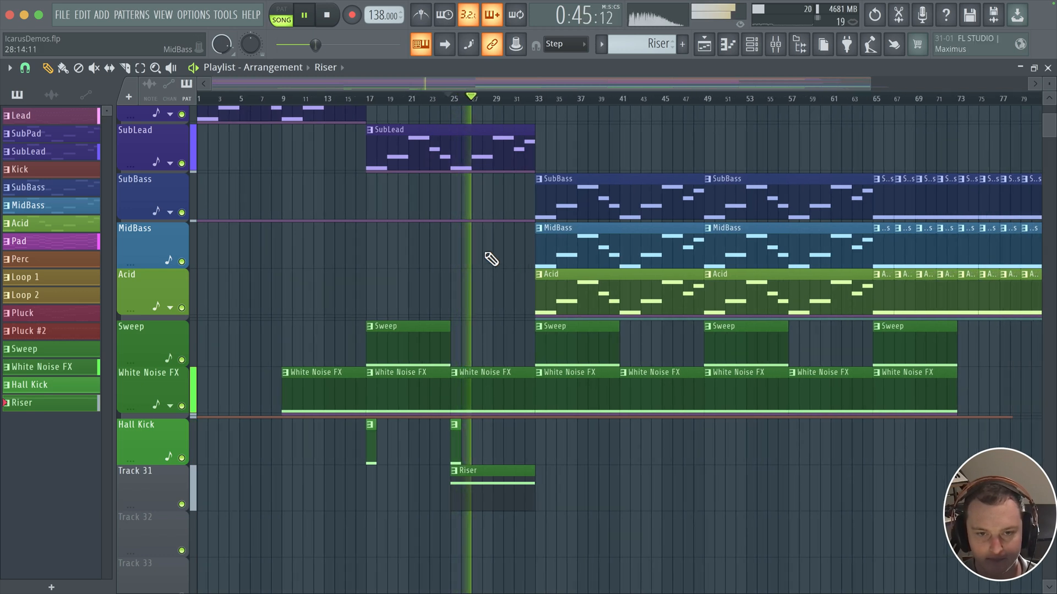
{"action": "scroll", "coordinate": [491, 253], "scroll_direction": "down", "scroll_amount": 1}
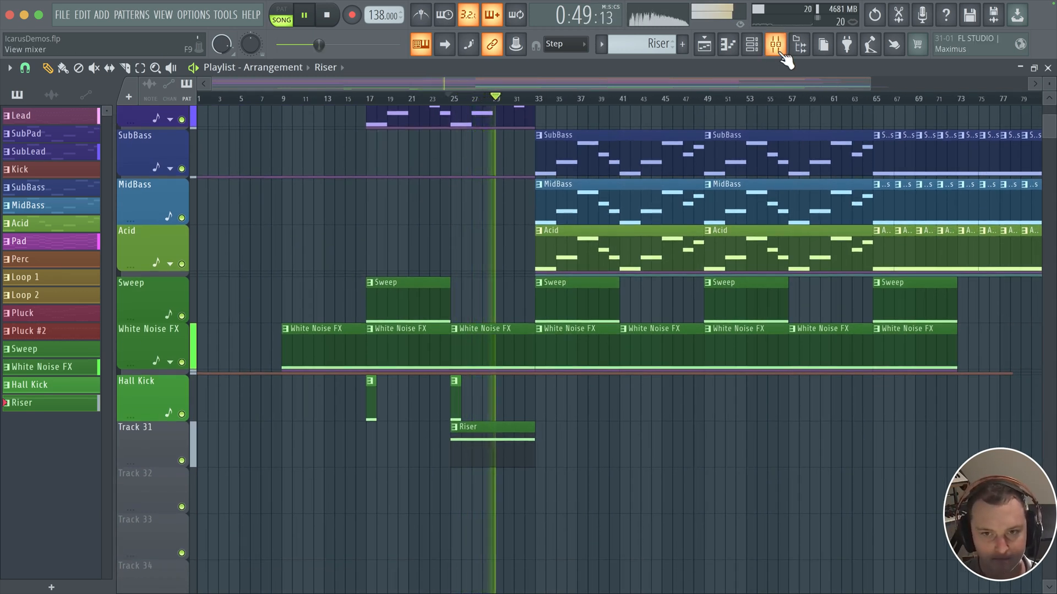
{"action": "scroll", "coordinate": [472, 231], "scroll_direction": "down", "scroll_amount": 2}
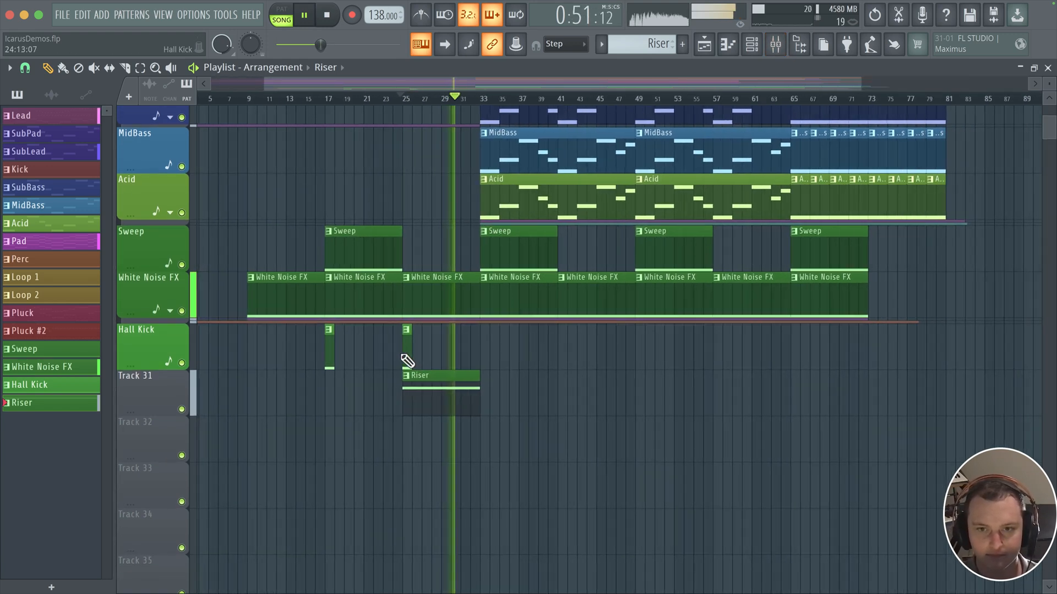
{"action": "scroll", "coordinate": [406, 308], "scroll_direction": "down", "scroll_amount": 3}
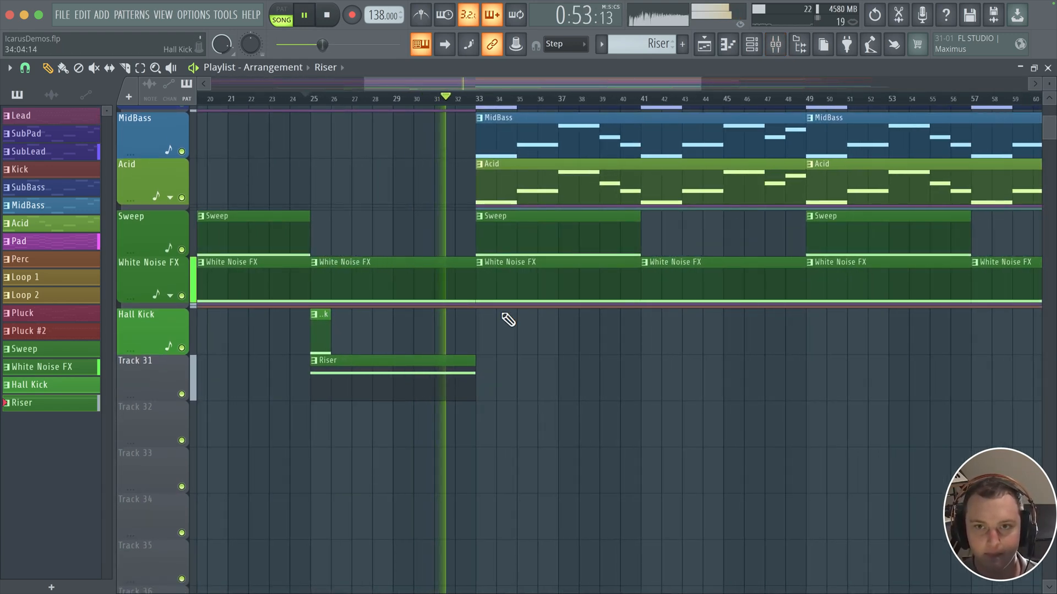
{"action": "left_click_drag", "start_coordinate": [503, 314], "coordinate": [398, 308]}
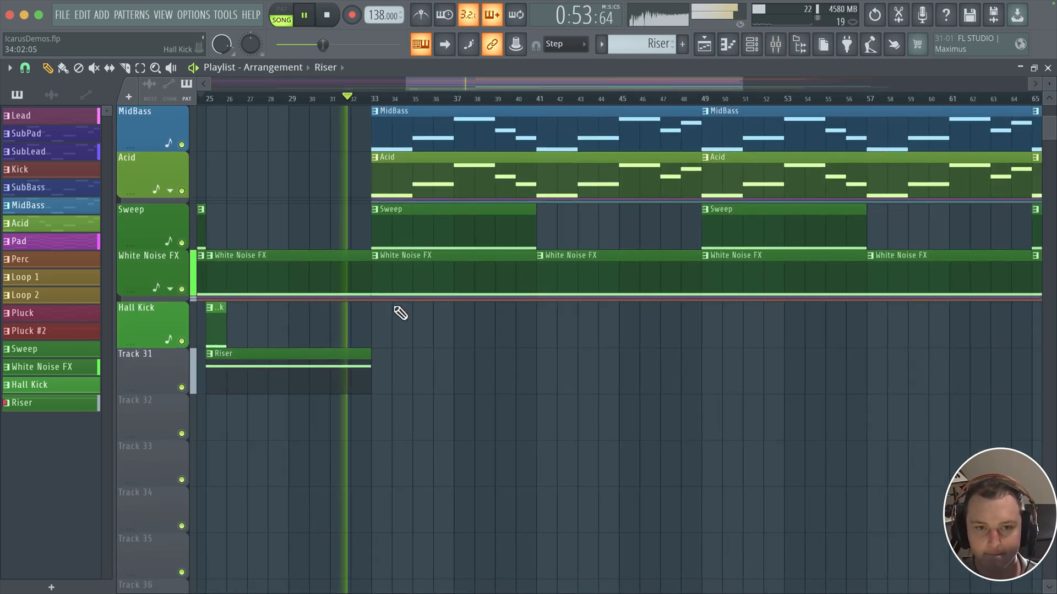
{"action": "left_click", "coordinate": [776, 44]}
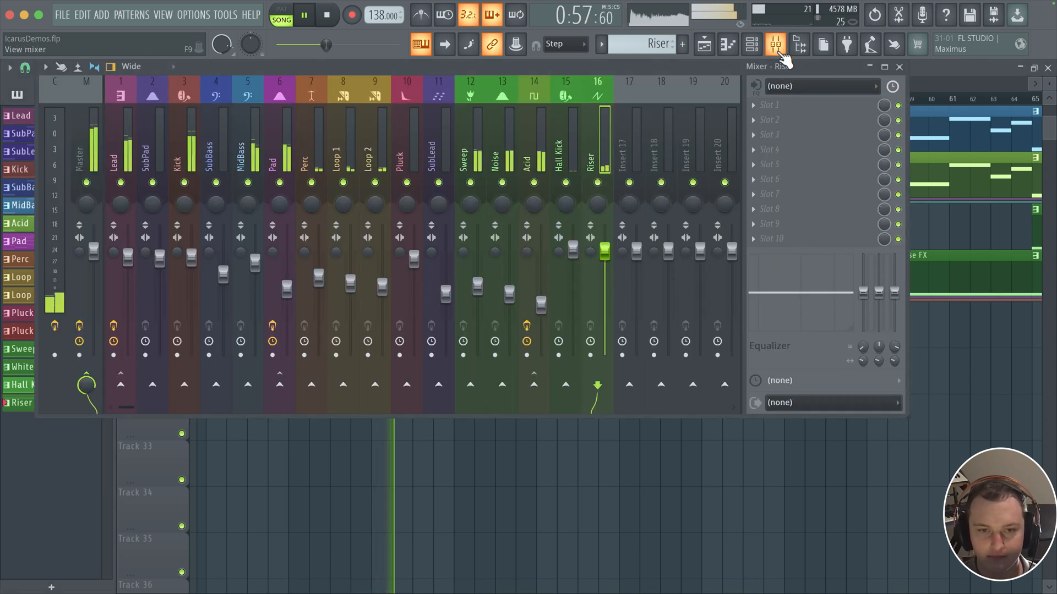
Step: Stop playback, reopen the Riser synth, and lengthen its volume envelope release while auditioning against MSEG 1
{"action": "left_click", "coordinate": [751, 44]}
{"action": "key", "text": "space"}
{"action": "left_click", "coordinate": [425, 442]}
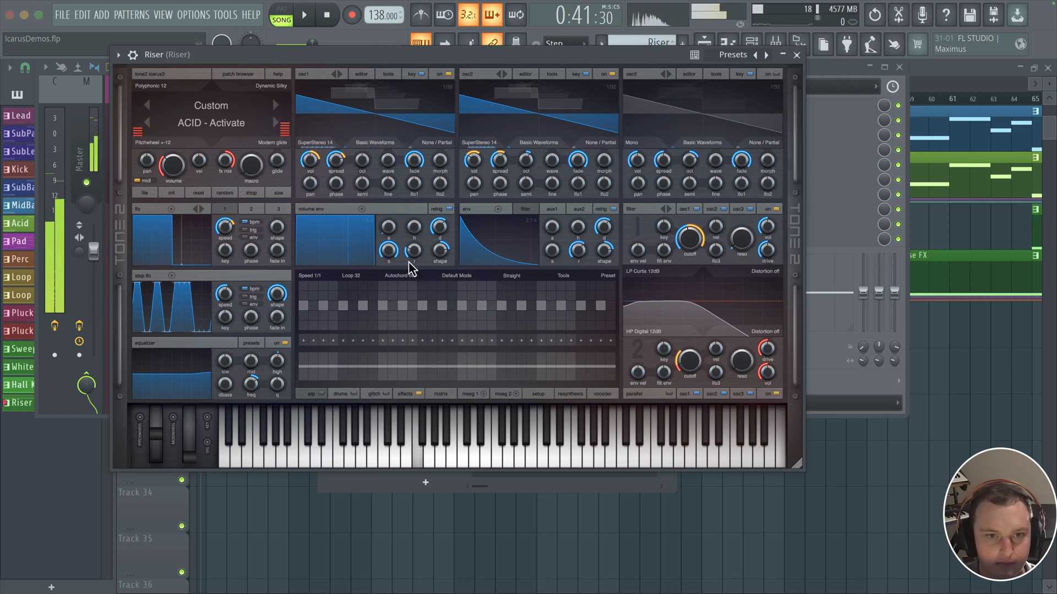
{"action": "left_click_drag", "start_coordinate": [415, 250], "coordinate": [416, 235]}
{"action": "left_click", "coordinate": [441, 395]}
{"action": "left_click", "coordinate": [464, 396]}
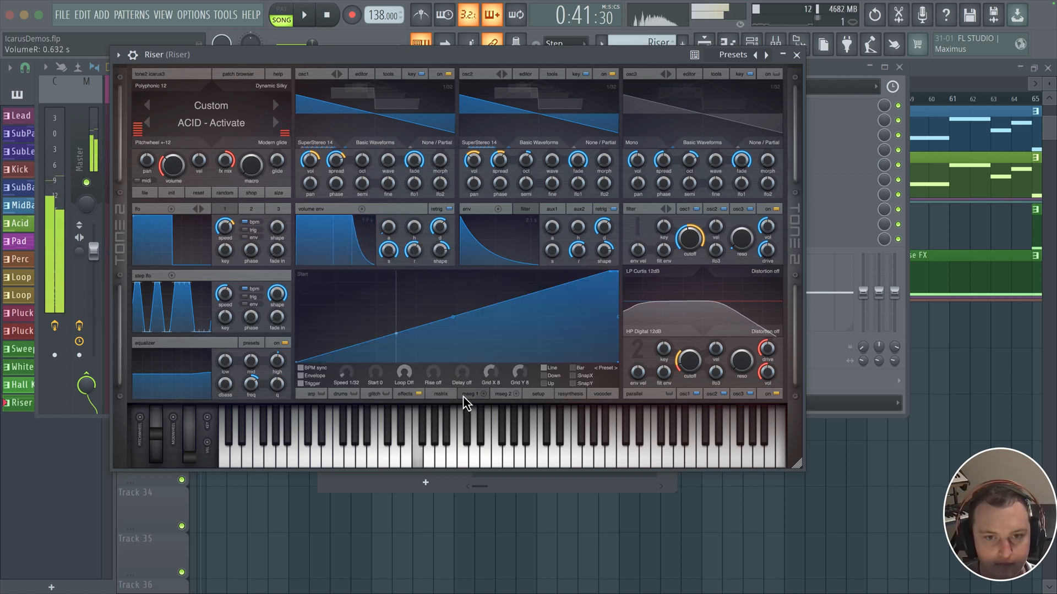
{"action": "left_click_drag", "start_coordinate": [414, 255], "coordinate": [415, 253]}
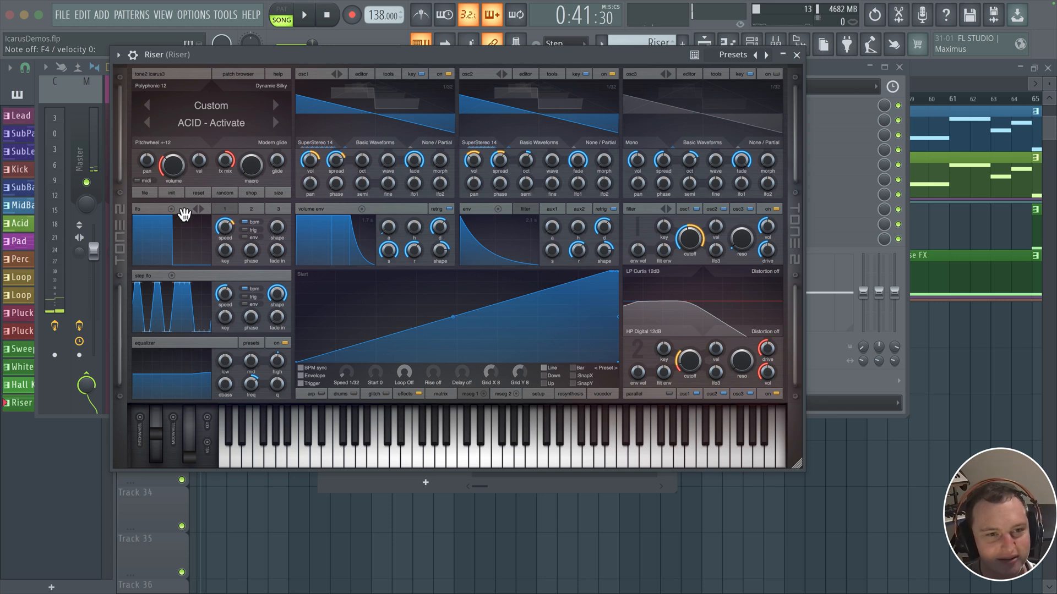
Step: Reshape MSEG 2 into two rising steps, with half height from the first quarter and a full-height peak at the midpoint
{"action": "left_click", "coordinate": [485, 391]}
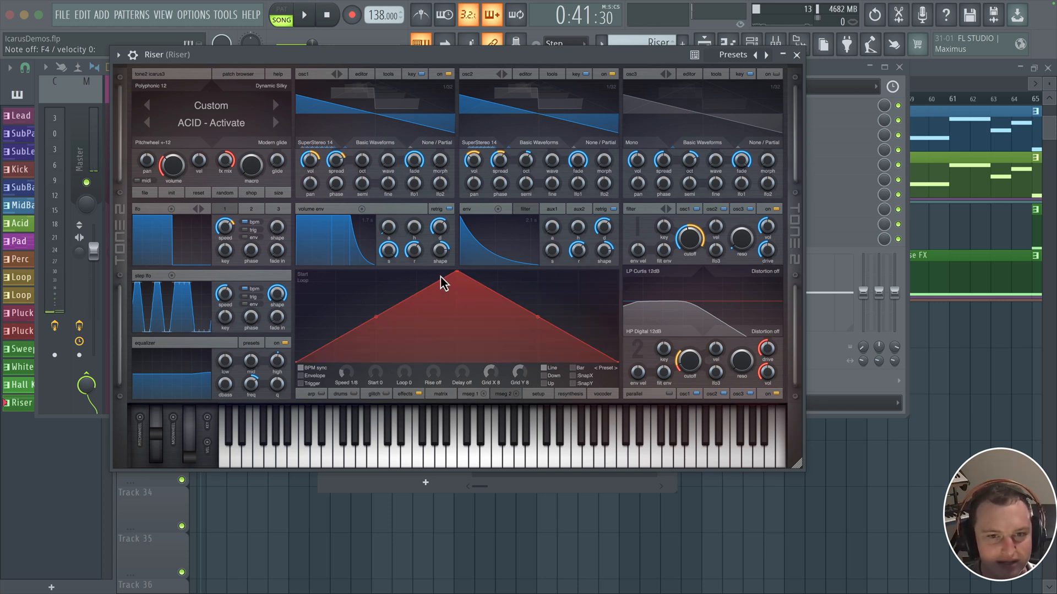
{"action": "left_click_drag", "start_coordinate": [457, 275], "coordinate": [454, 362]}
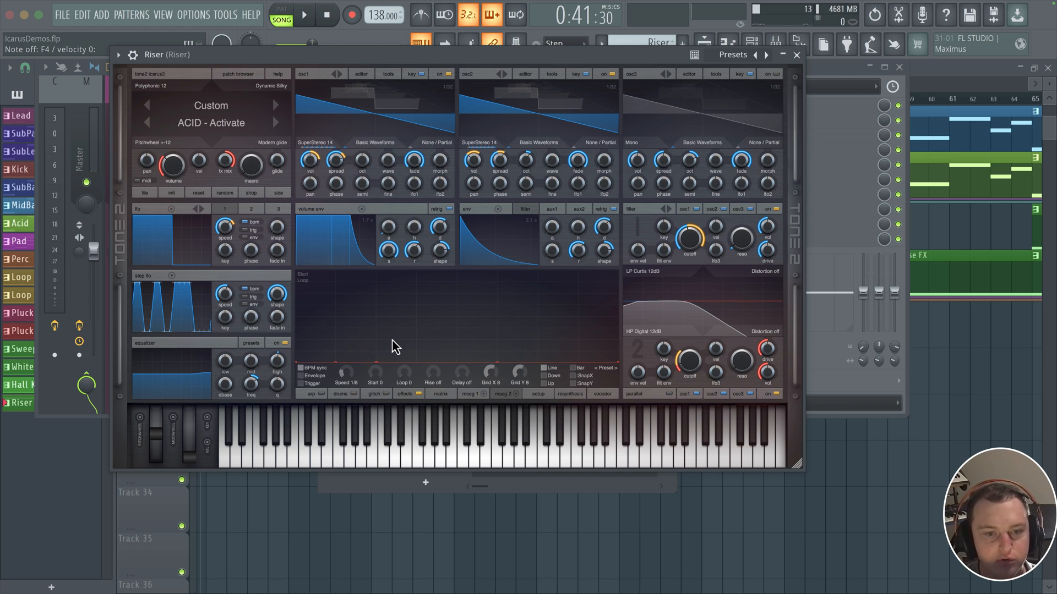
{"action": "left_click_drag", "start_coordinate": [373, 336], "coordinate": [376, 319]}
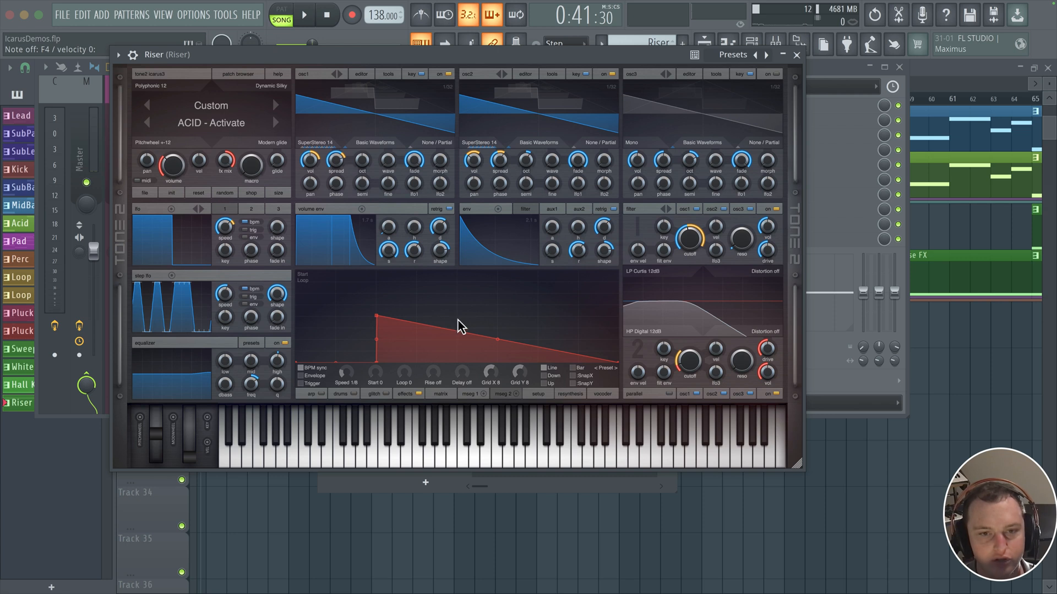
{"action": "left_click_drag", "start_coordinate": [458, 321], "coordinate": [458, 257]}
{"action": "left_click_drag", "start_coordinate": [457, 296], "coordinate": [454, 314]}
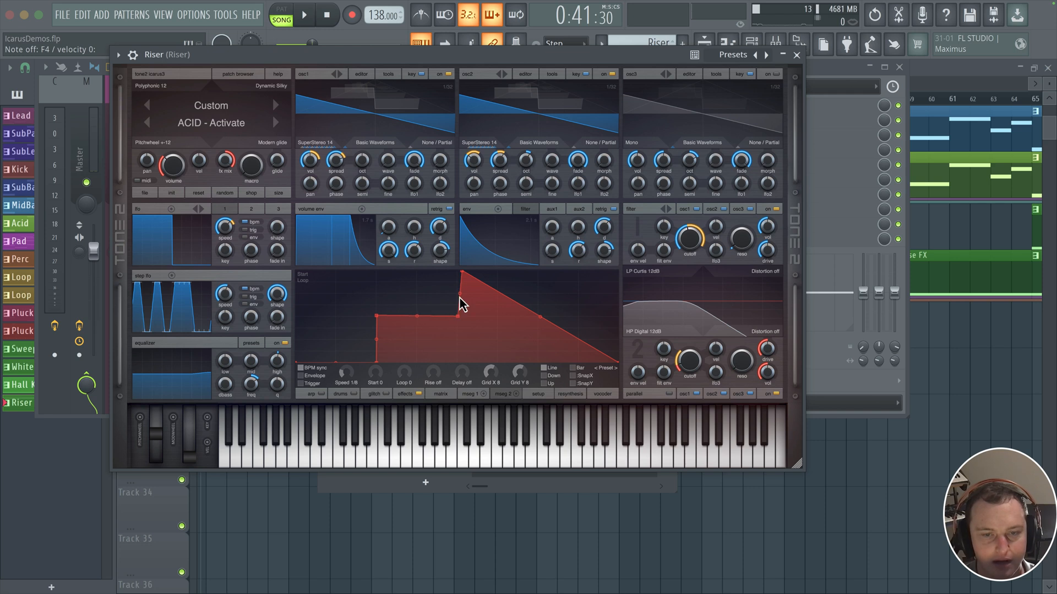
{"action": "left_click_drag", "start_coordinate": [461, 272], "coordinate": [459, 274]}
Step: Set the MSEG 2 Grid X to 10 and speed to 1/64, and shift the first step slightly earlier
{"action": "left_click_drag", "start_coordinate": [487, 370], "coordinate": [488, 377]}
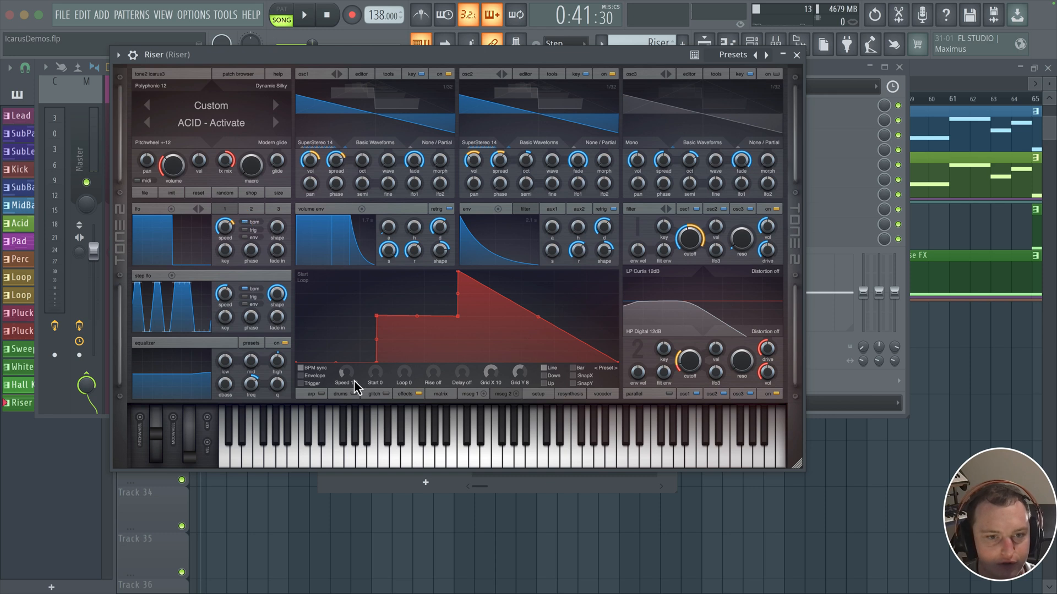
{"action": "left_click_drag", "start_coordinate": [348, 378], "coordinate": [344, 375]}
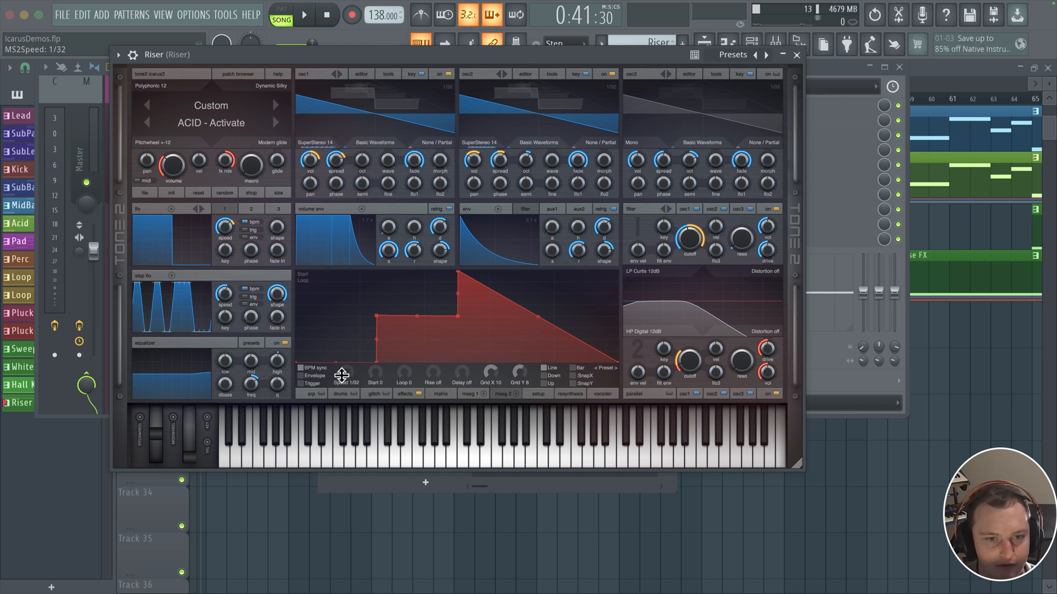
{"action": "left_click_drag", "start_coordinate": [378, 323], "coordinate": [361, 312]}
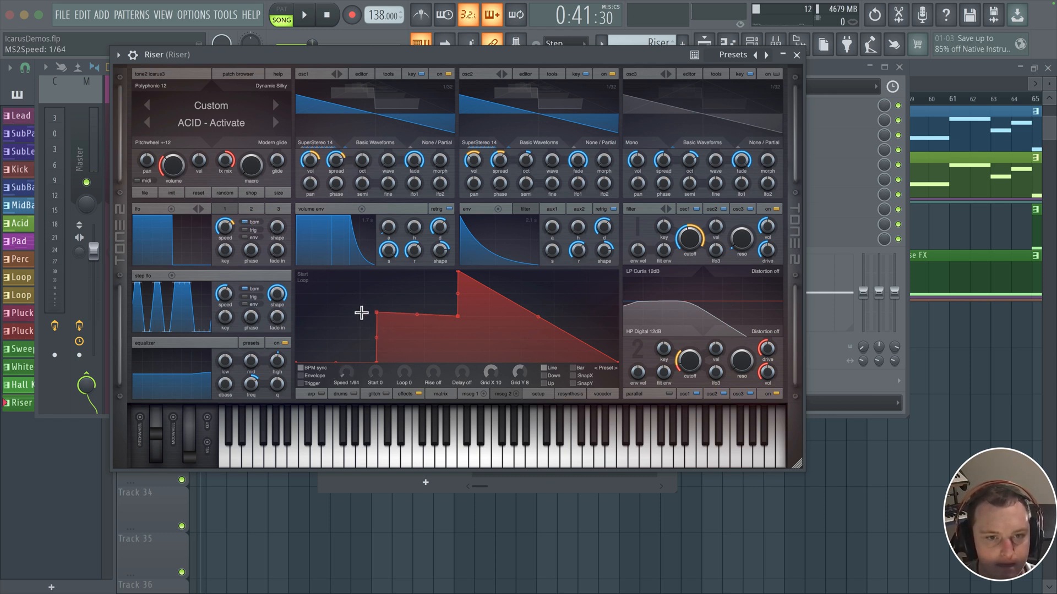
{"action": "left_click_drag", "start_coordinate": [376, 362], "coordinate": [360, 372]}
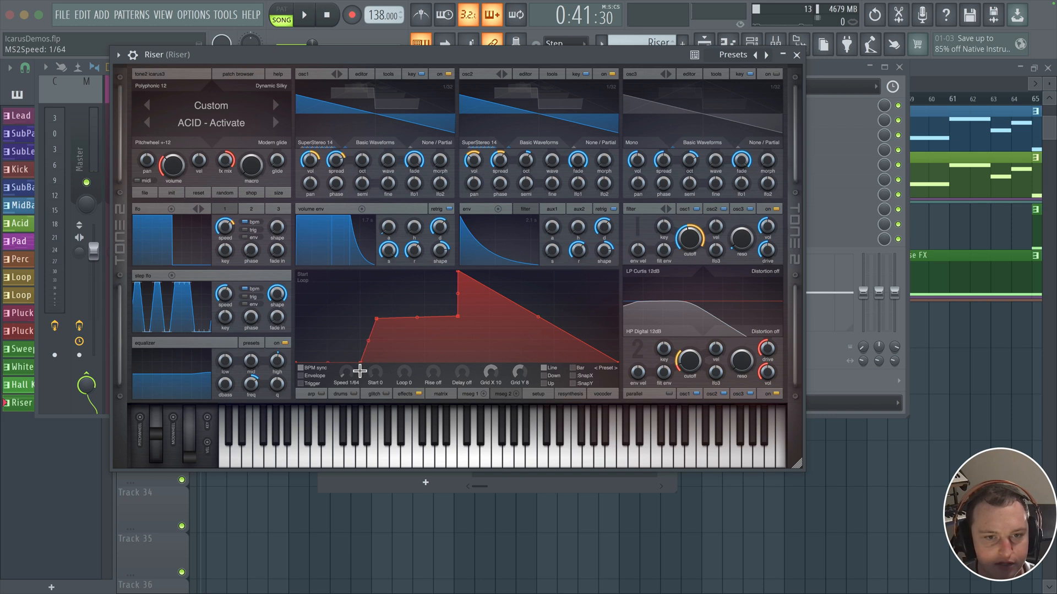
{"action": "left_click_drag", "start_coordinate": [375, 320], "coordinate": [352, 315]}
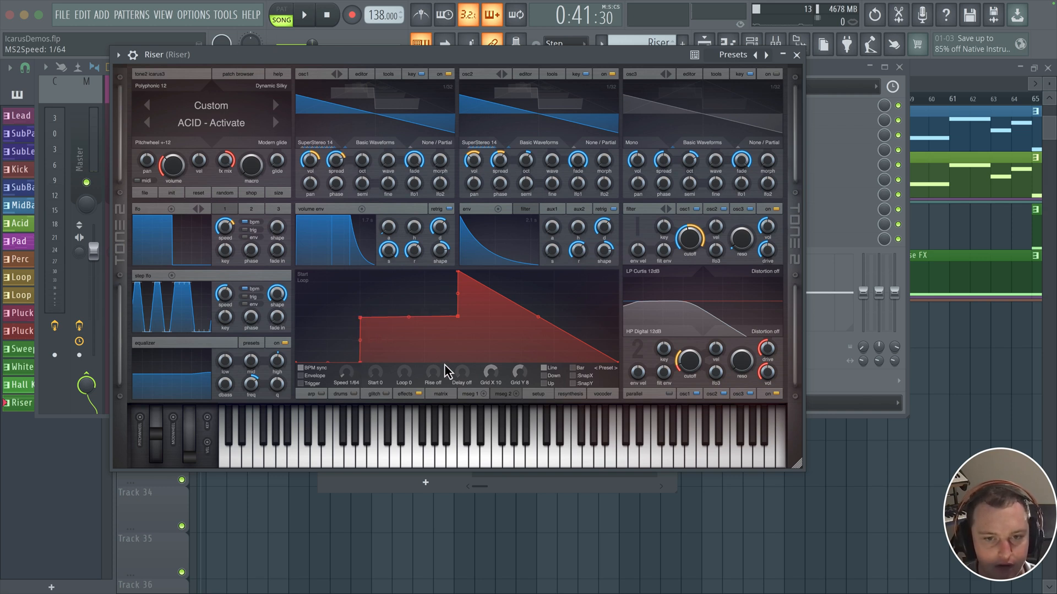
Step: Set the MSEG 2 Grid X to 4 and align the first step's vertical edge with the first quarter
{"action": "left_click_drag", "start_coordinate": [490, 379], "coordinate": [483, 379]}
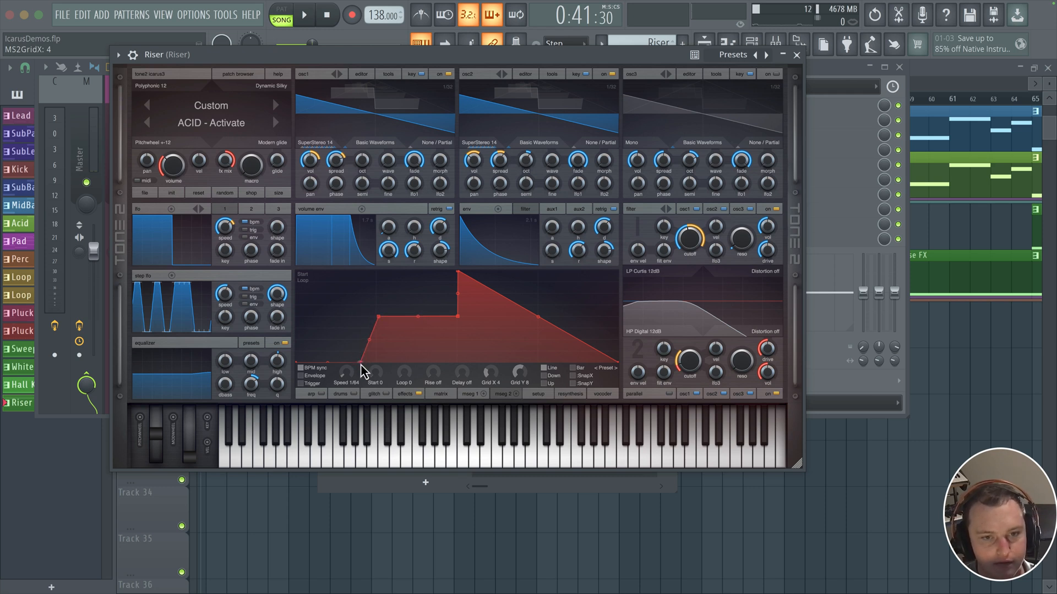
{"action": "left_click_drag", "start_coordinate": [361, 364], "coordinate": [375, 369]}
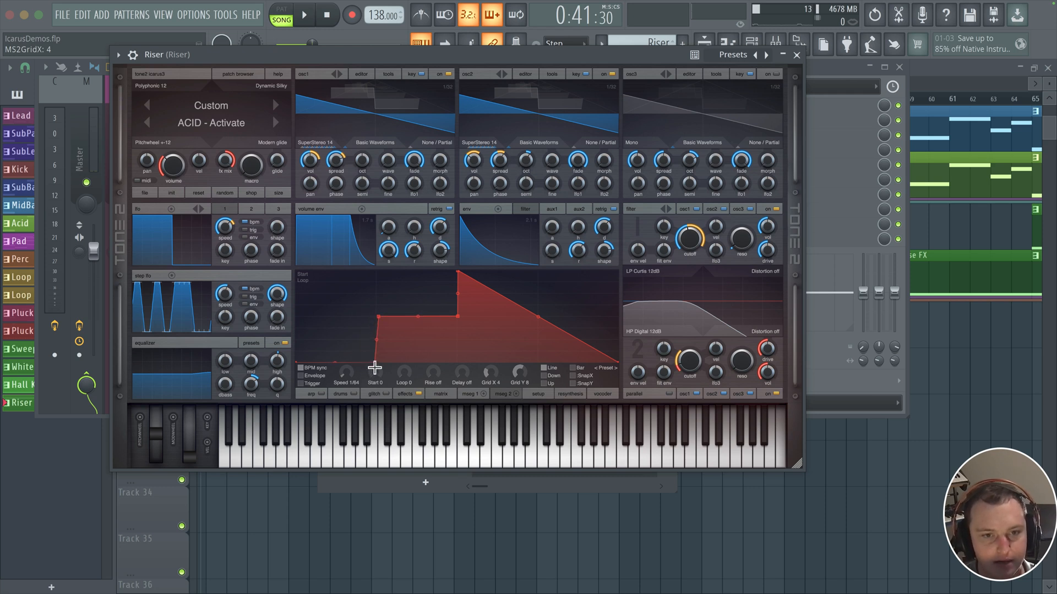
Step: Change the source of the LFO 1 Speed modulation routing in the matrix to Mseg2 +
{"action": "left_click", "coordinate": [470, 394]}
{"action": "left_click", "coordinate": [406, 394]}
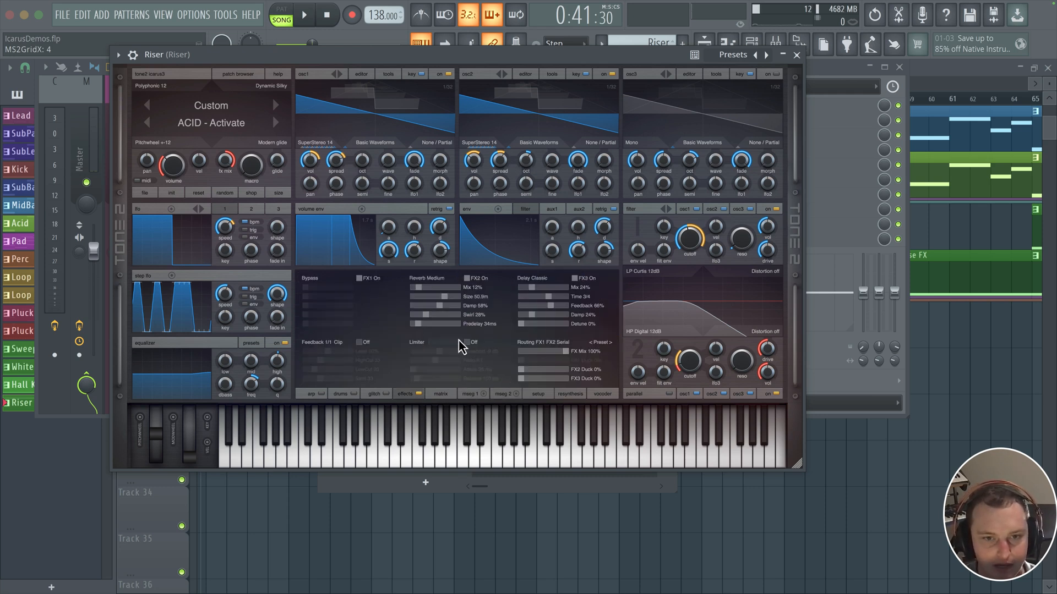
{"action": "left_click", "coordinate": [441, 394]}
{"action": "left_click", "coordinate": [486, 293]}
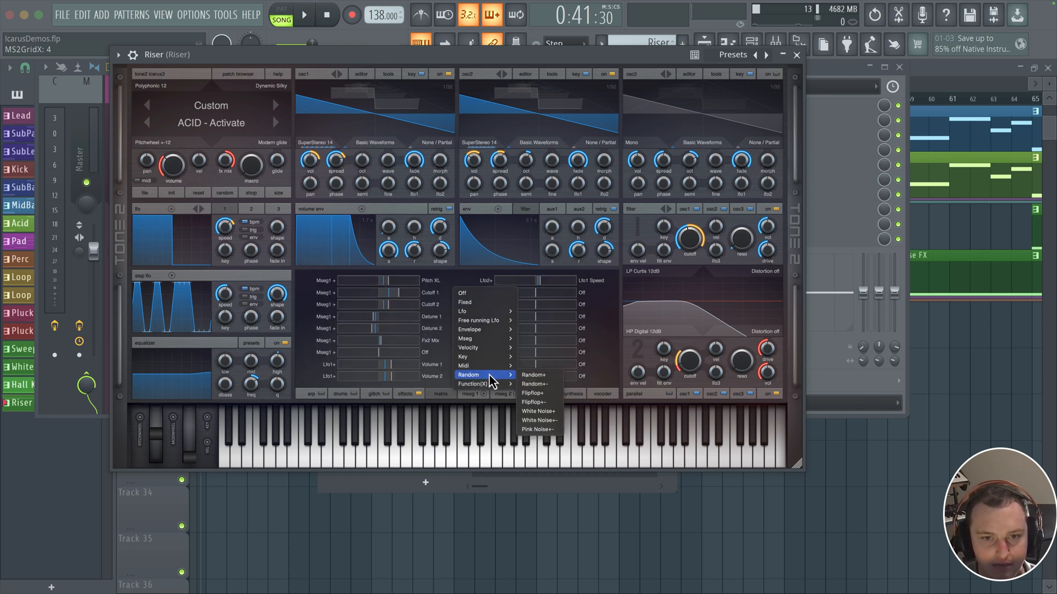
{"action": "mouse_move", "coordinate": [478, 339]}
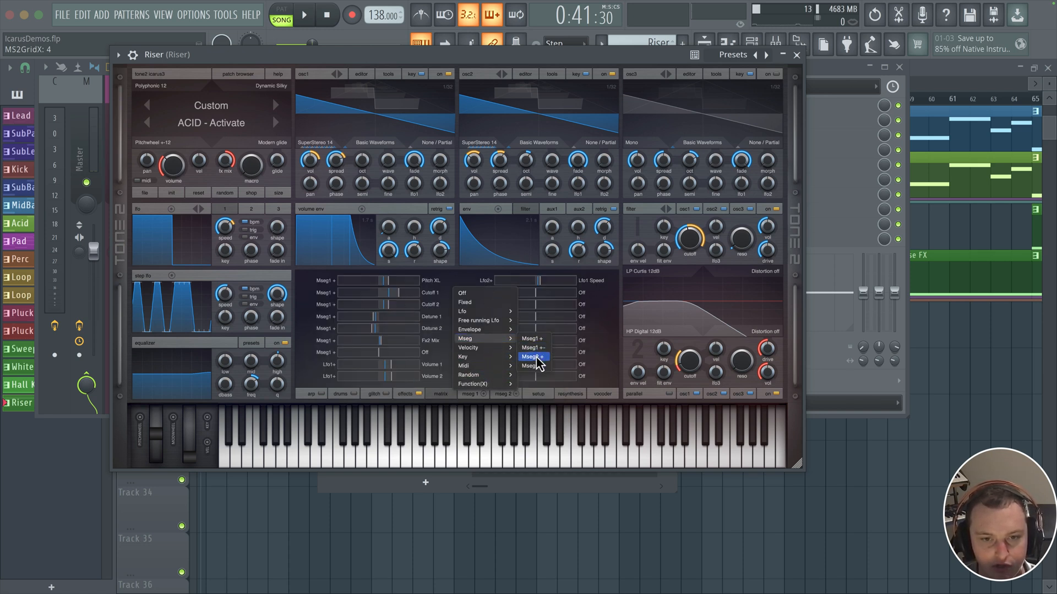
{"action": "left_click", "coordinate": [532, 356]}
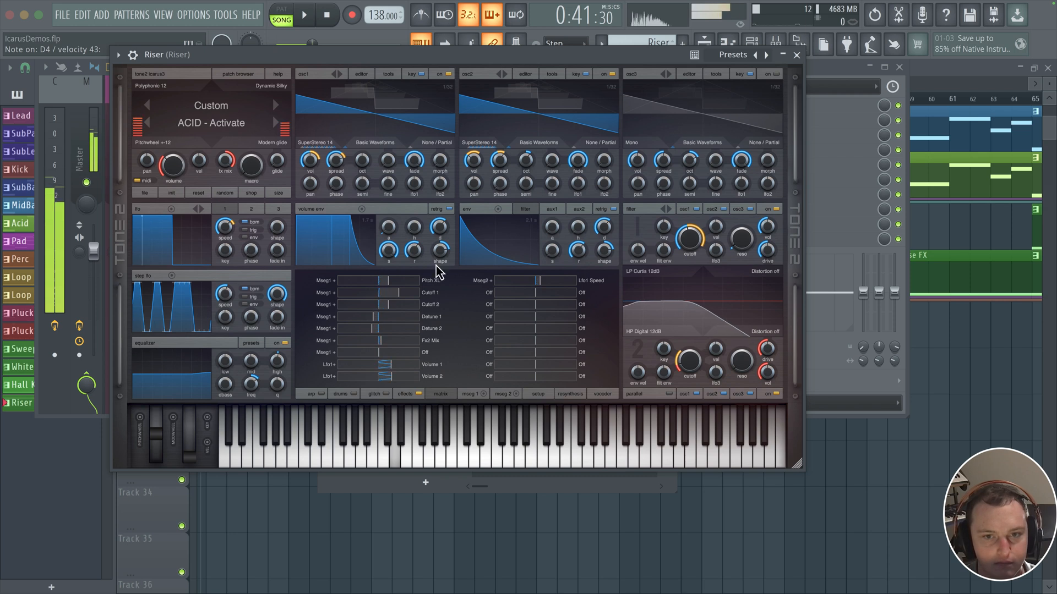
Step: Add a node on the falling slope of MSEG 2 and try to move the envelope's end point
{"action": "left_click", "coordinate": [498, 395]}
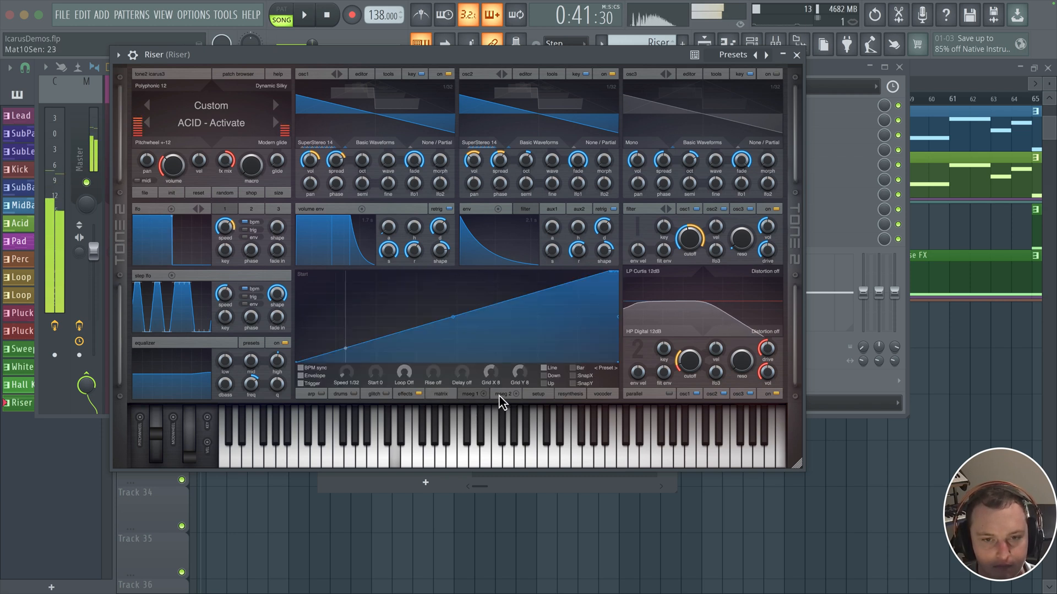
{"action": "double_click", "coordinate": [533, 308]}
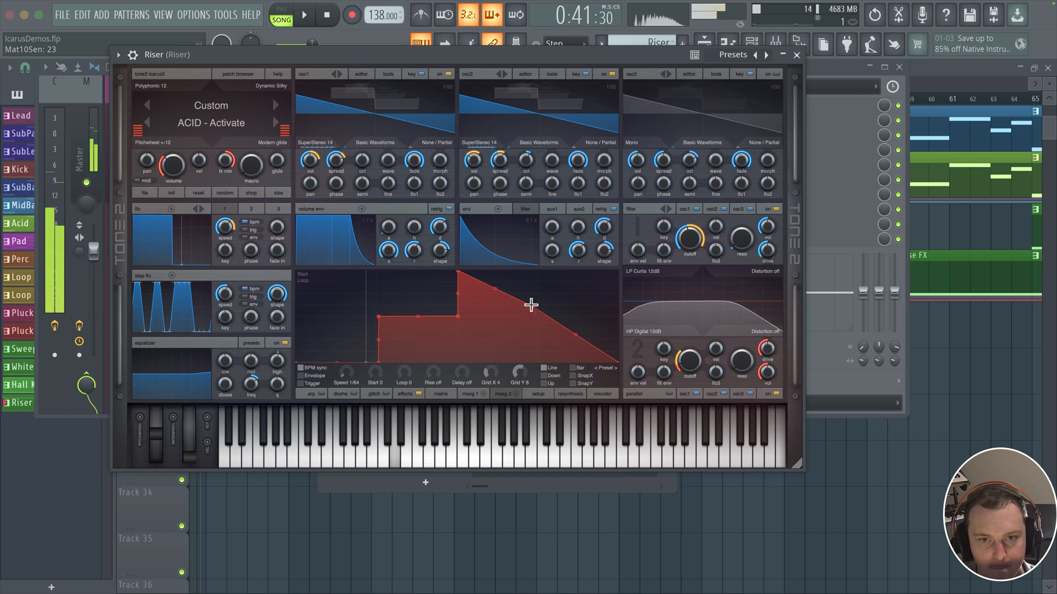
{"action": "left_click", "coordinate": [616, 367]}
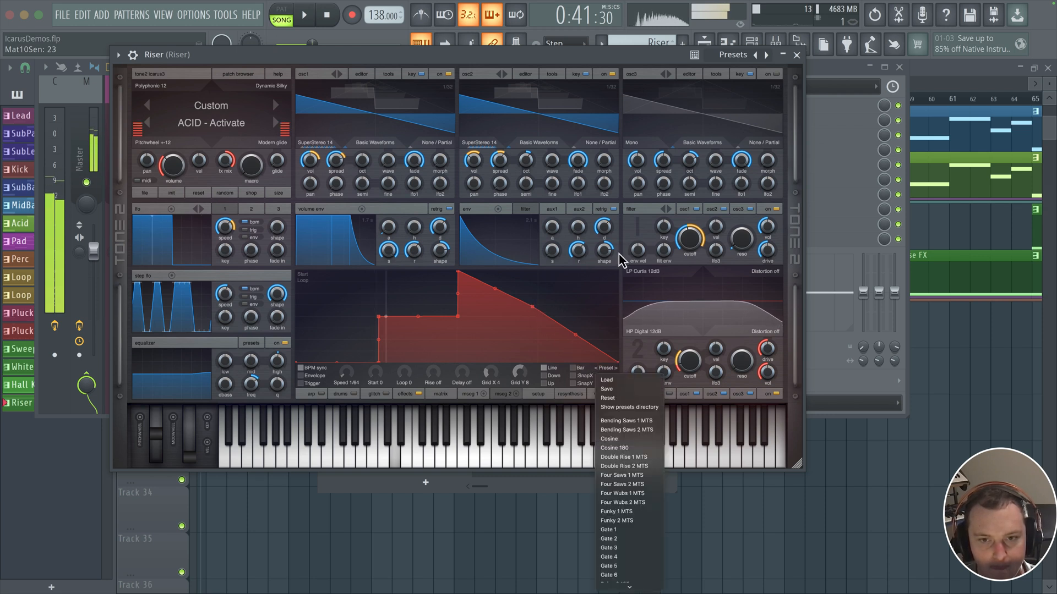
{"action": "left_click", "coordinate": [618, 255]}
{"action": "left_click_drag", "start_coordinate": [617, 362], "coordinate": [617, 417]}
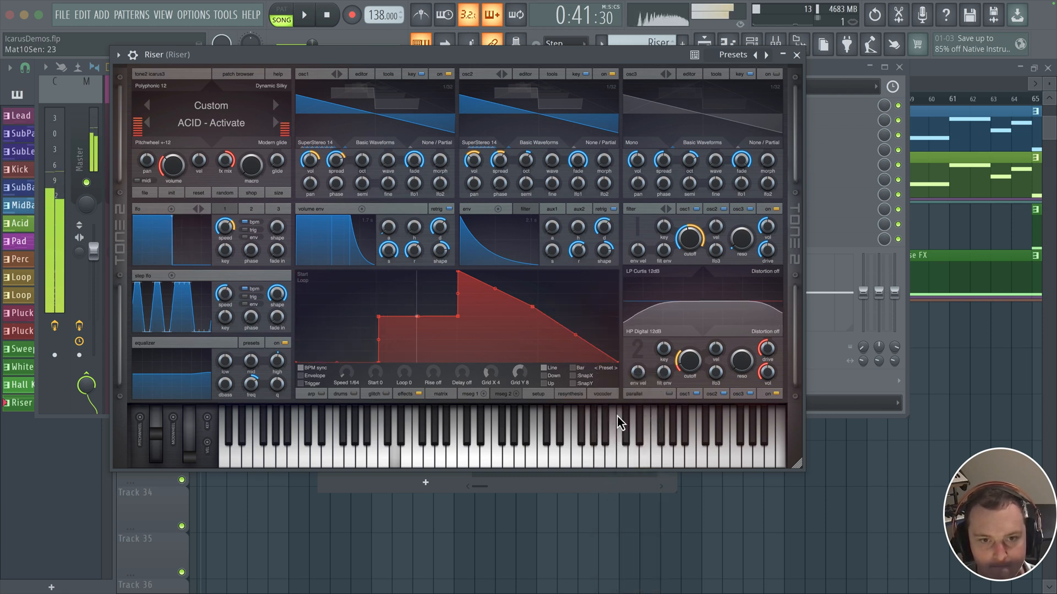
Step: Align the first step's edge in MSEG 2 with the first quarter, keeping the second step vertical at the midpoint
{"action": "left_click_drag", "start_coordinate": [458, 317], "coordinate": [417, 315]}
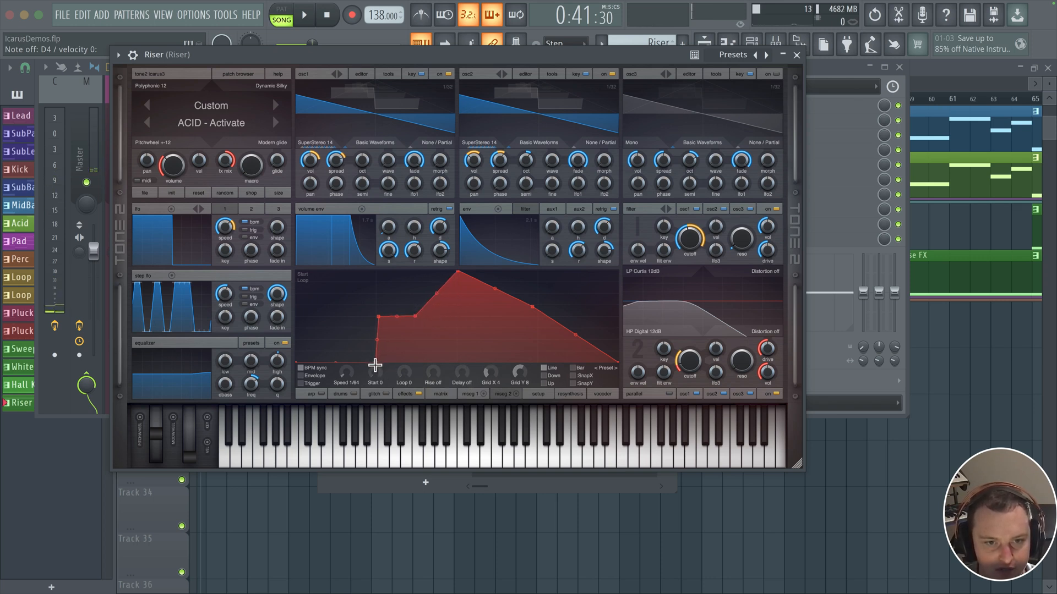
{"action": "left_click_drag", "start_coordinate": [377, 317], "coordinate": [375, 317]}
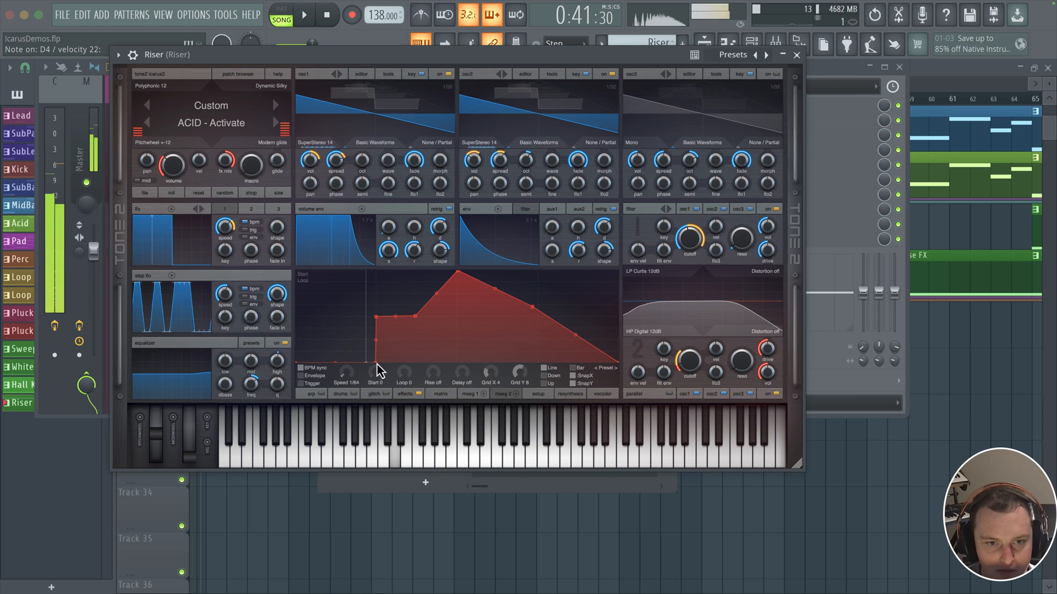
{"action": "mouse_move", "coordinate": [415, 316]}
{"action": "left_mouse_down"}
{"action": "mouse_move", "coordinate": [418, 301]}
{"action": "mouse_move", "coordinate": [420, 316]}
{"action": "mouse_move", "coordinate": [430, 312]}
{"action": "mouse_move", "coordinate": [420, 314]}
{"action": "left_mouse_up"}
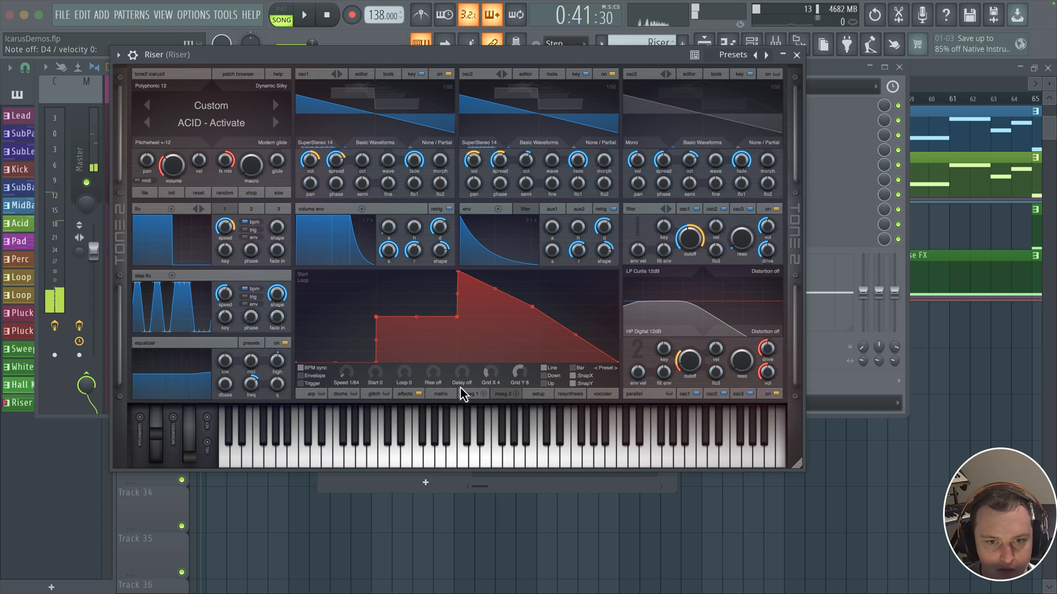
Step: Set the MSEG 2 Grid X to 8 and move the second step's vertical edge earlier to three eighths
{"action": "left_click_drag", "start_coordinate": [487, 375], "coordinate": [488, 372]}
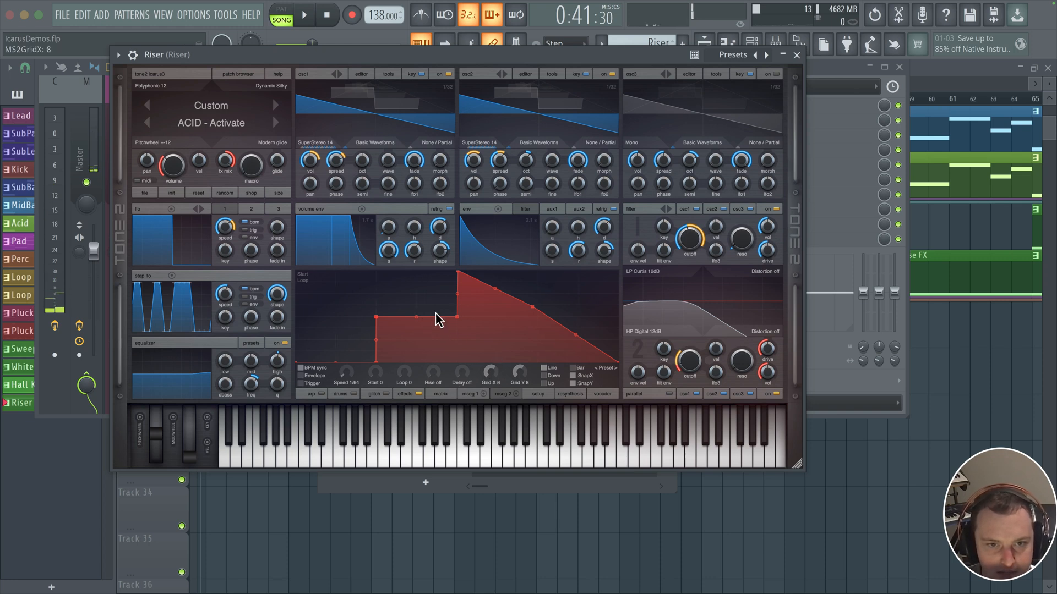
{"action": "left_click_drag", "start_coordinate": [456, 318], "coordinate": [430, 317]}
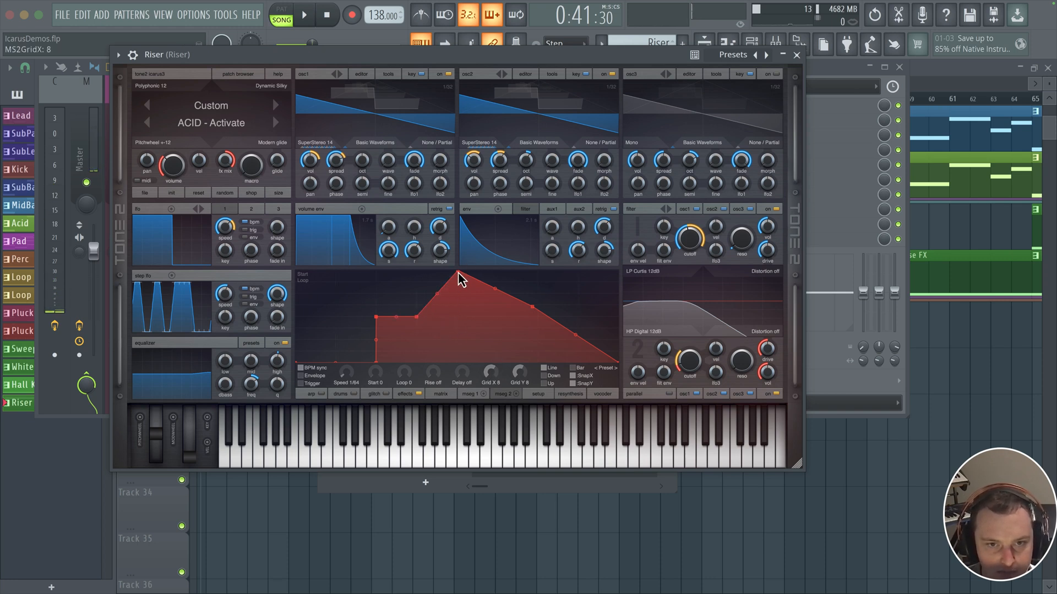
{"action": "left_click_drag", "start_coordinate": [459, 272], "coordinate": [428, 271]}
Step: Remove the extra node from the MSEG 2 slope and hold the envelope at full height through to its end
{"action": "double_click", "coordinate": [533, 306]}
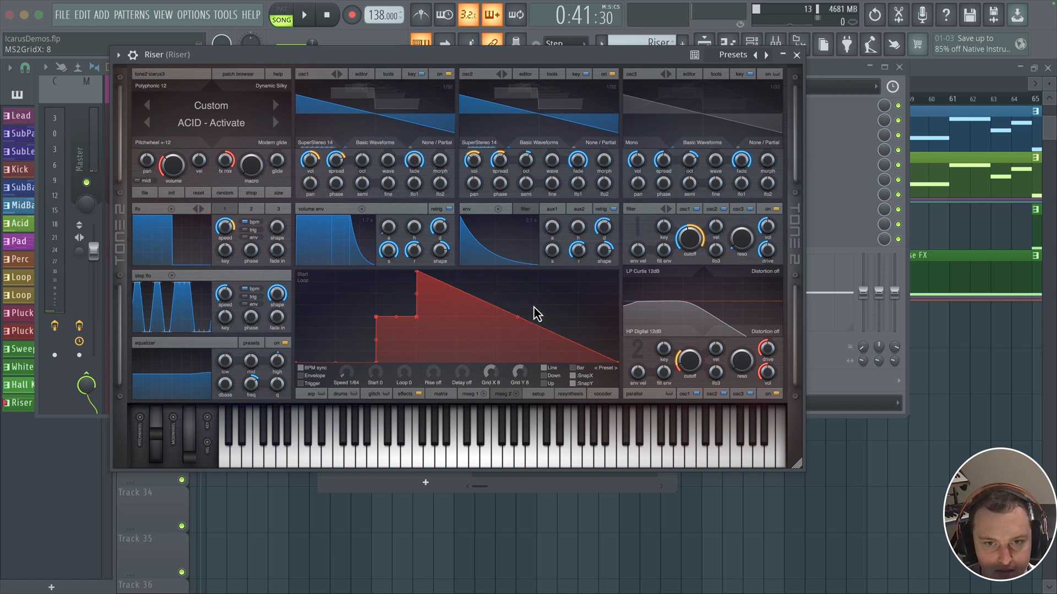
{"action": "left_click", "coordinate": [617, 365]}
{"action": "left_click", "coordinate": [609, 311]}
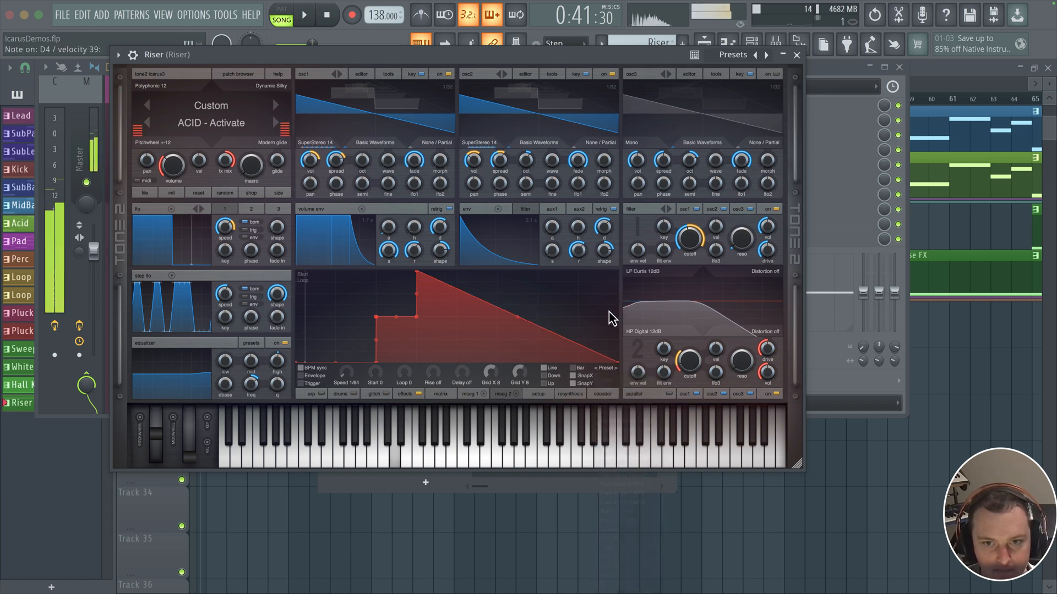
{"action": "double_click", "coordinate": [609, 311]}
{"action": "left_click_drag", "start_coordinate": [608, 311], "coordinate": [610, 271]}
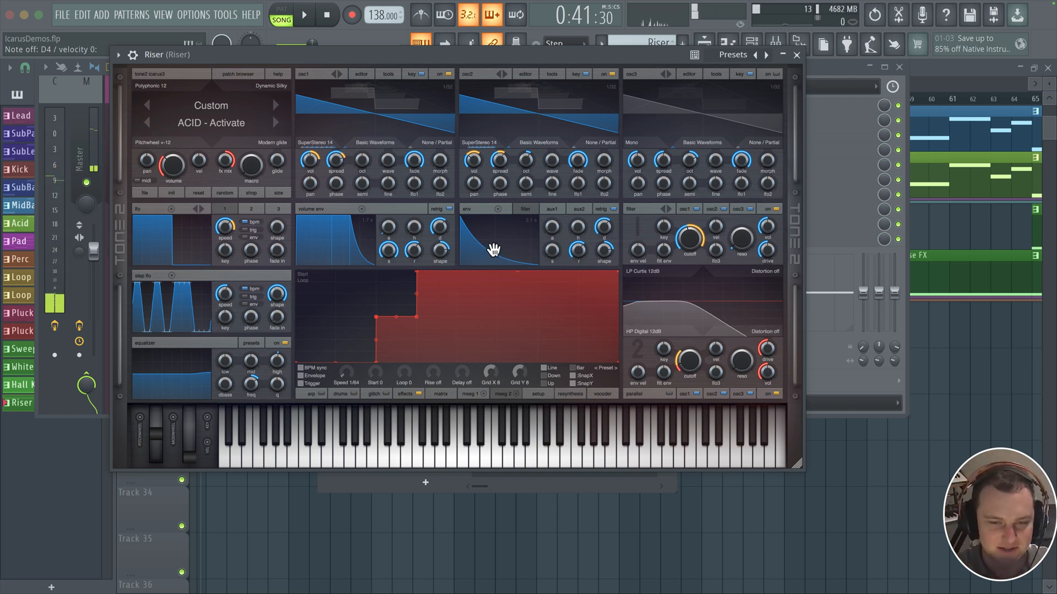
Step: Audition the riser in the arrangement, reopen its modulation matrix during playback, and stop
{"action": "key", "text": "space"}
{"action": "left_click", "coordinate": [796, 55]}
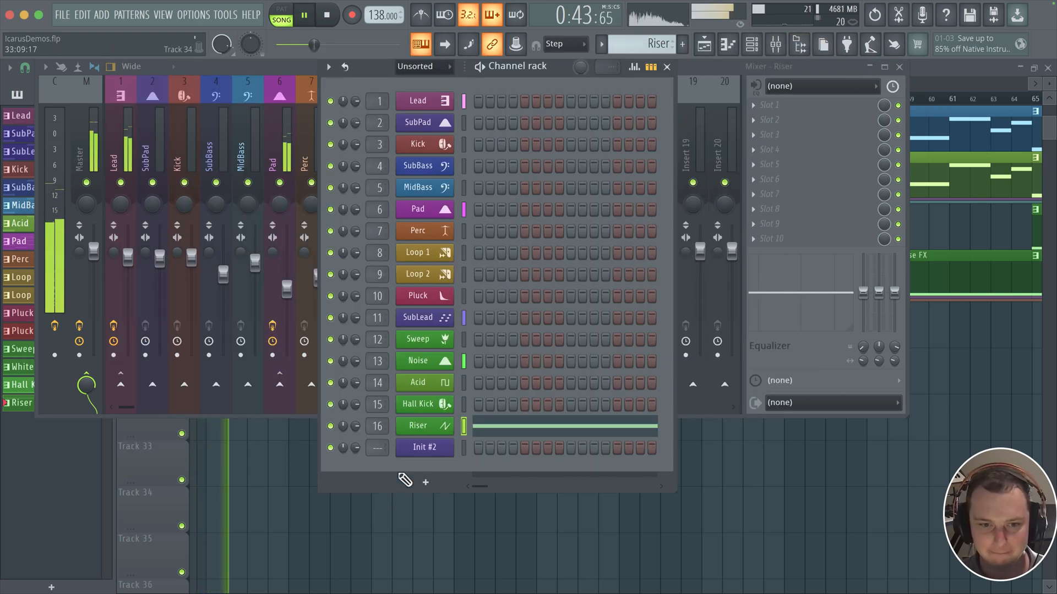
{"action": "left_click", "coordinate": [426, 425]}
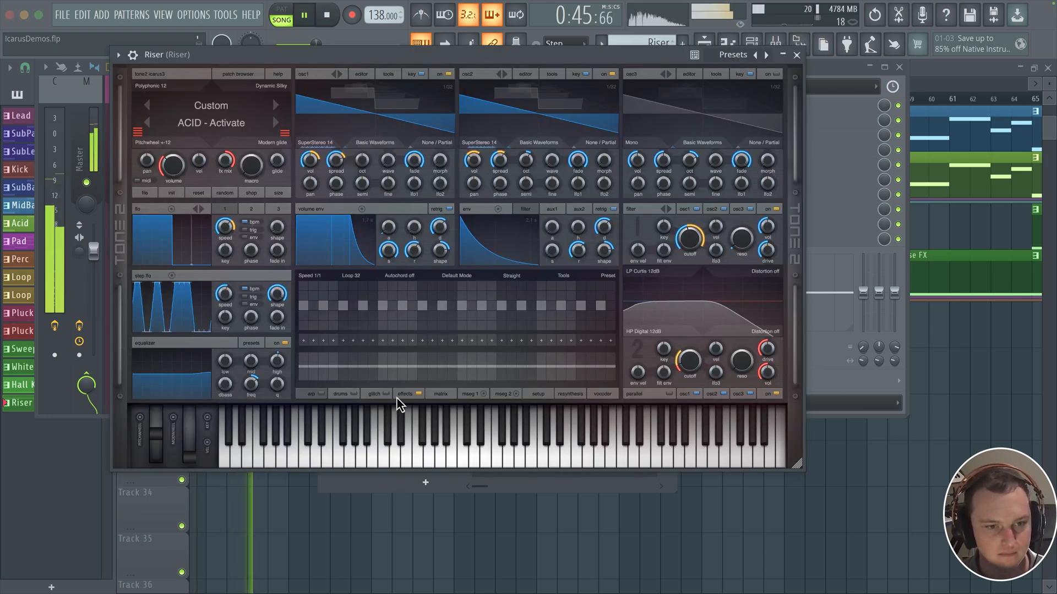
{"action": "left_click", "coordinate": [443, 394]}
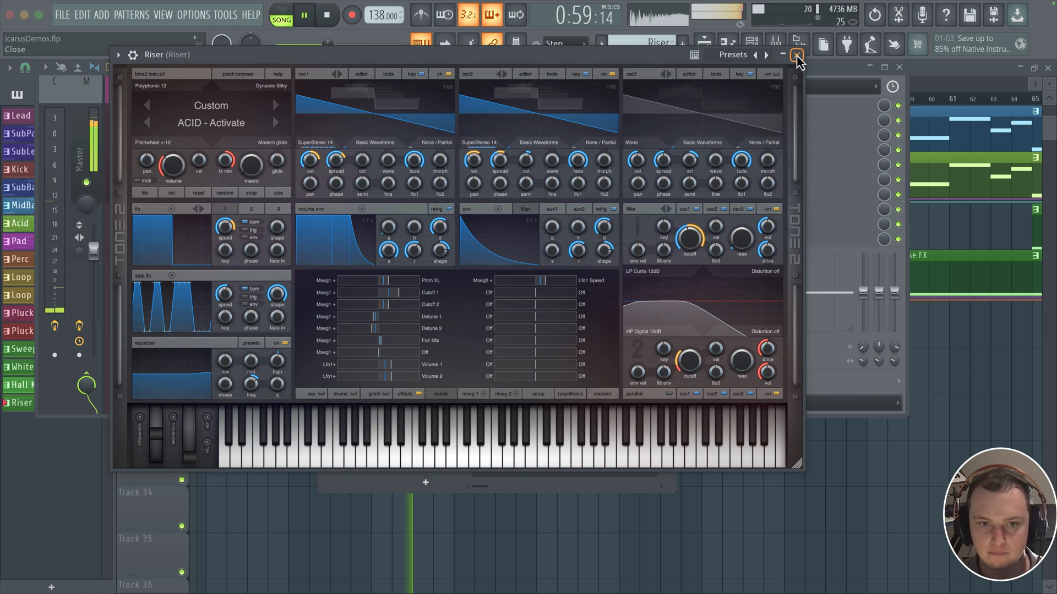
{"action": "key", "text": "space"}
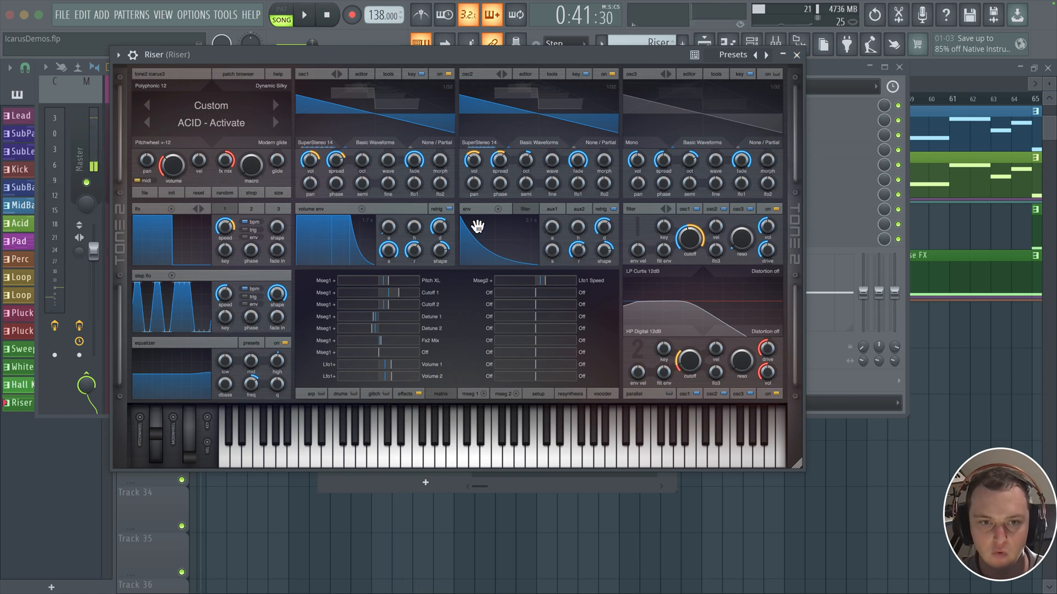
Step: Check the MSEG 1 shape and set both LFO 1 volume modulation amounts in the matrix to 0.00
{"action": "left_click", "coordinate": [467, 394]}
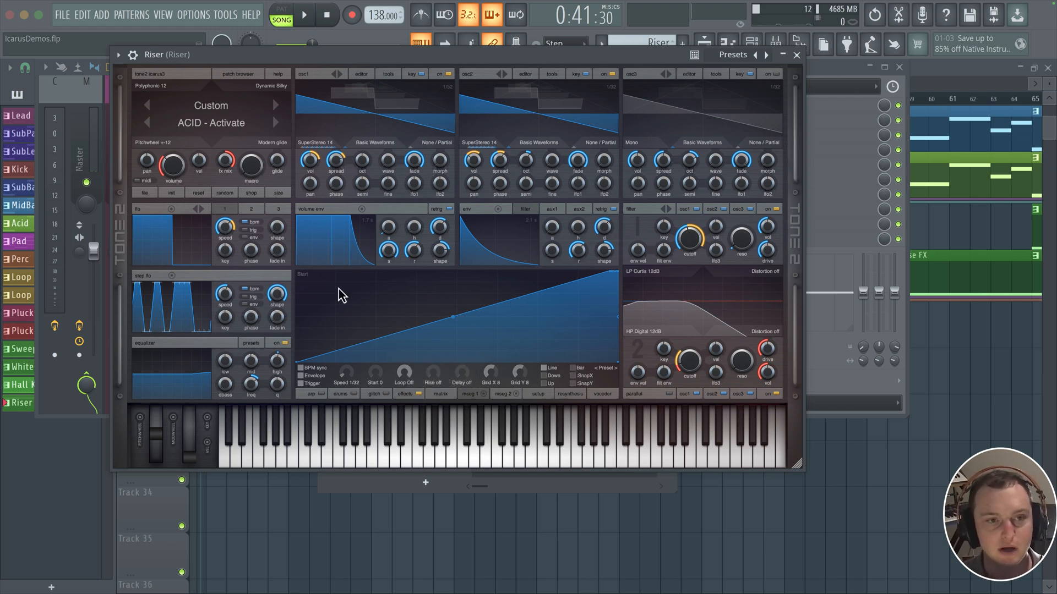
{"action": "left_click", "coordinate": [439, 394]}
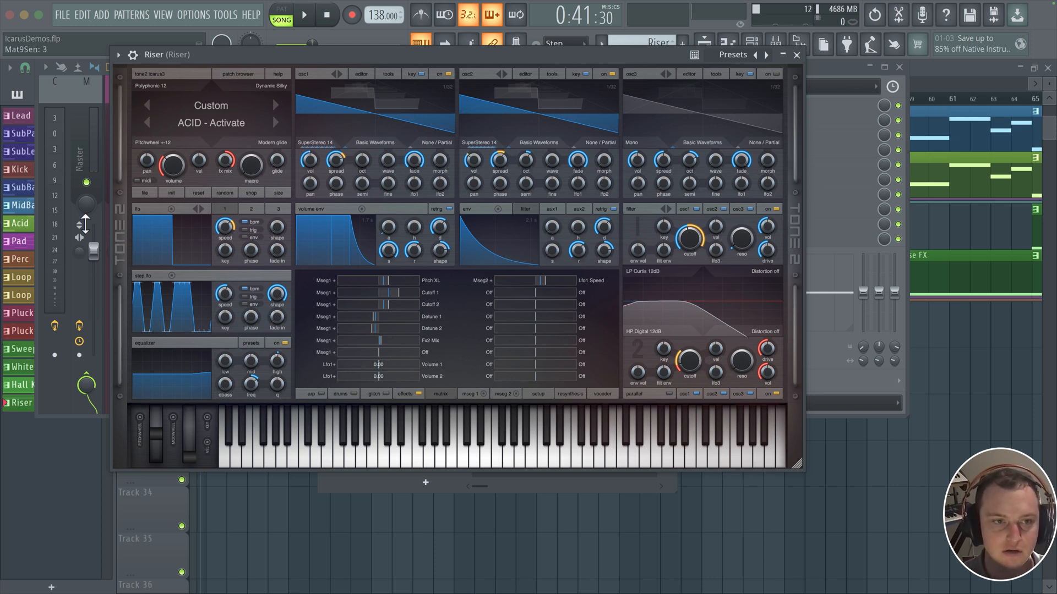
Step: Assign Modwhl/Macro as the source of the free matrix slot directly below the LFO 1 Speed routing
{"action": "left_click", "coordinate": [490, 308]}
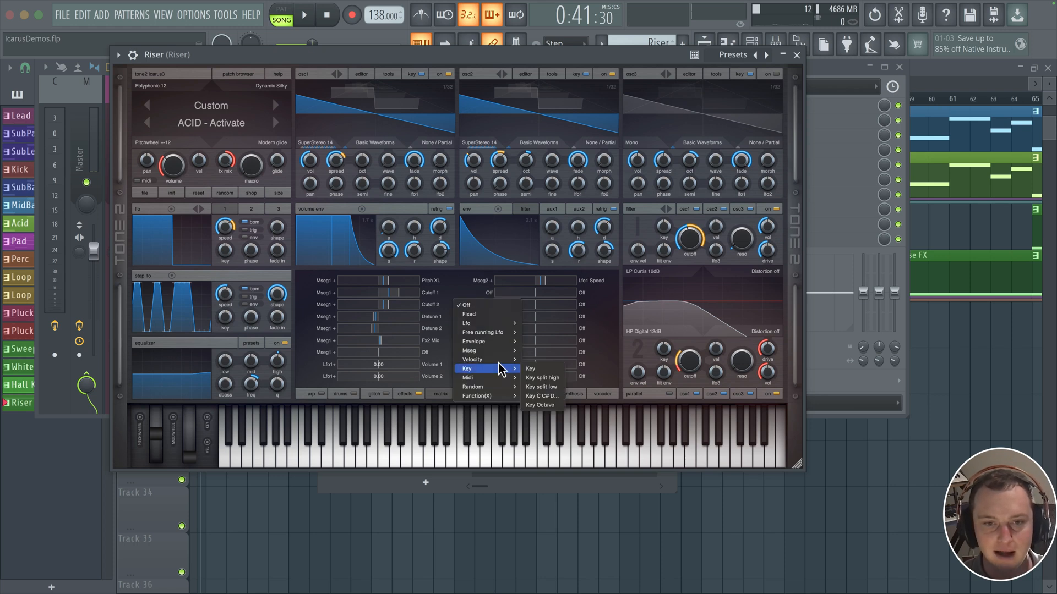
{"action": "mouse_move", "coordinate": [490, 380]}
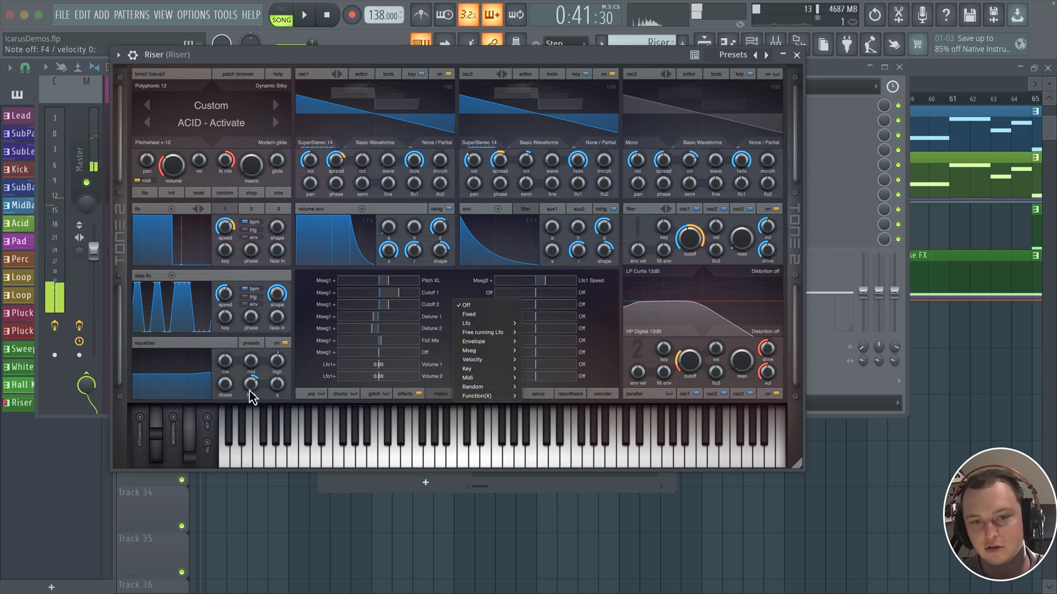
{"action": "left_click", "coordinate": [476, 296]}
{"action": "left_click", "coordinate": [490, 304]}
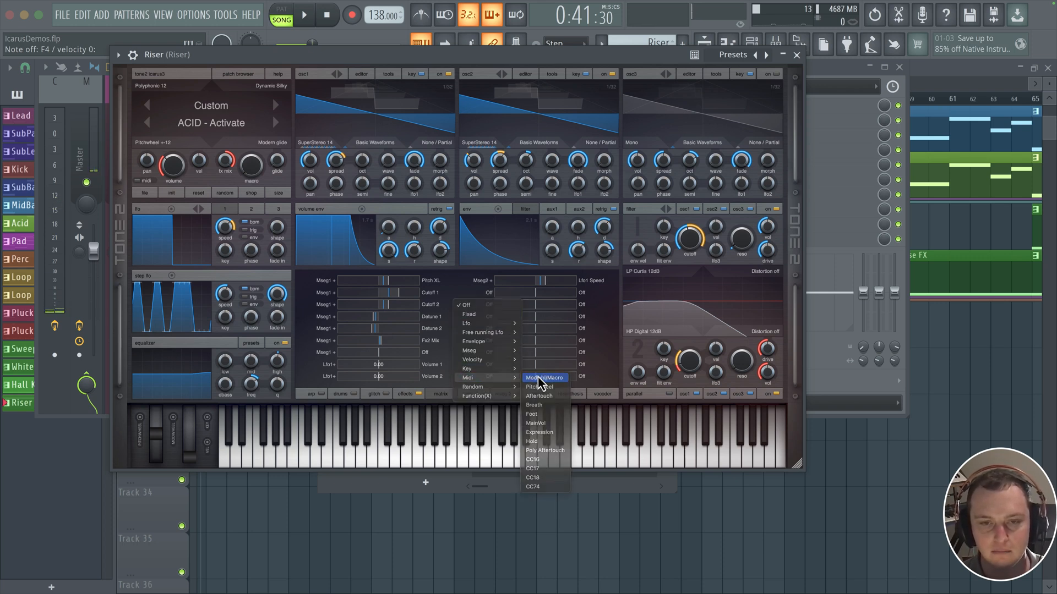
{"action": "left_click", "coordinate": [541, 378]}
Step: Target the Modwhl/Macro slot at Matrix 8 with a positive amount, and raise the mod wheel to 100
{"action": "left_click", "coordinate": [582, 294]}
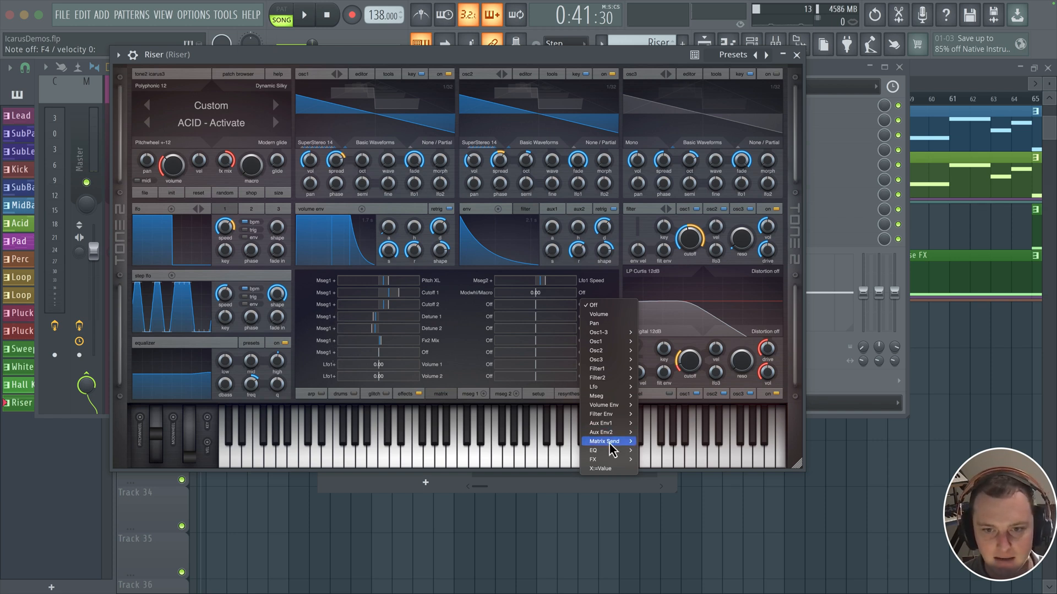
{"action": "mouse_move", "coordinate": [606, 441]}
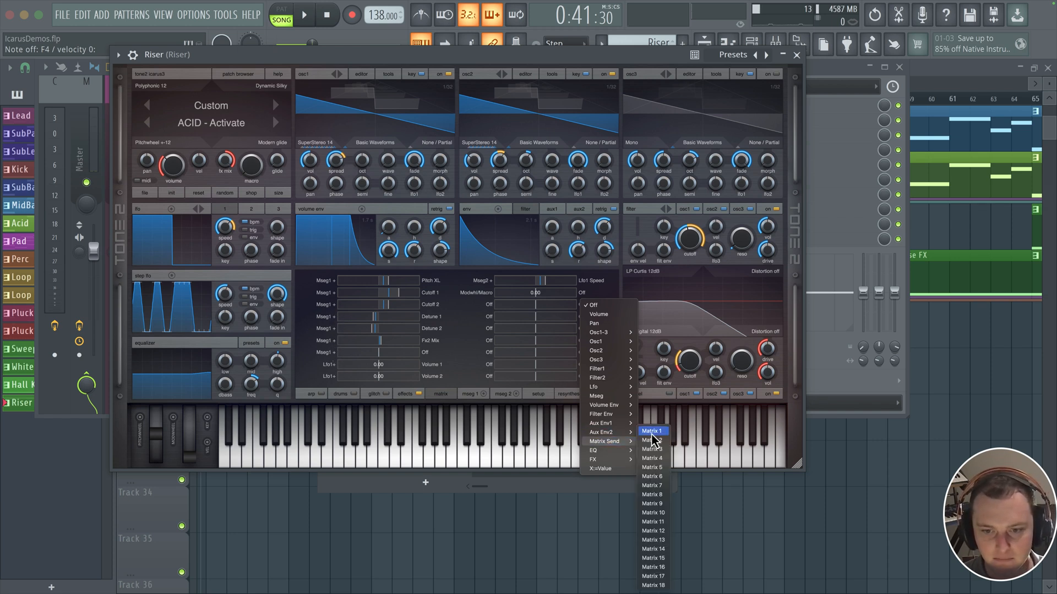
{"action": "left_click", "coordinate": [652, 495]}
{"action": "left_click_drag", "start_coordinate": [537, 293], "coordinate": [548, 293]}
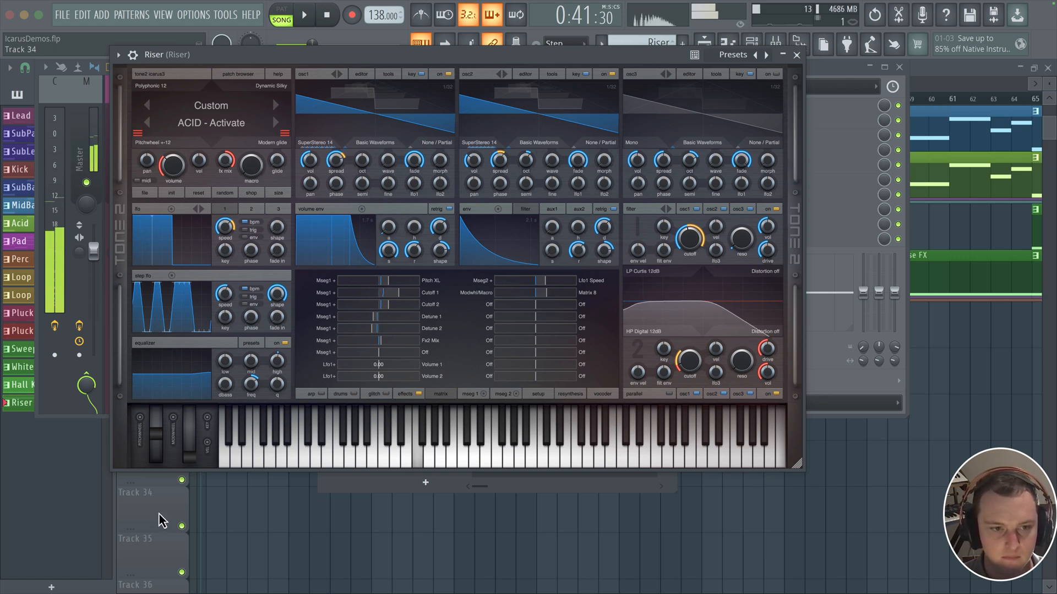
{"action": "left_click_drag", "start_coordinate": [192, 453], "coordinate": [195, 405]}
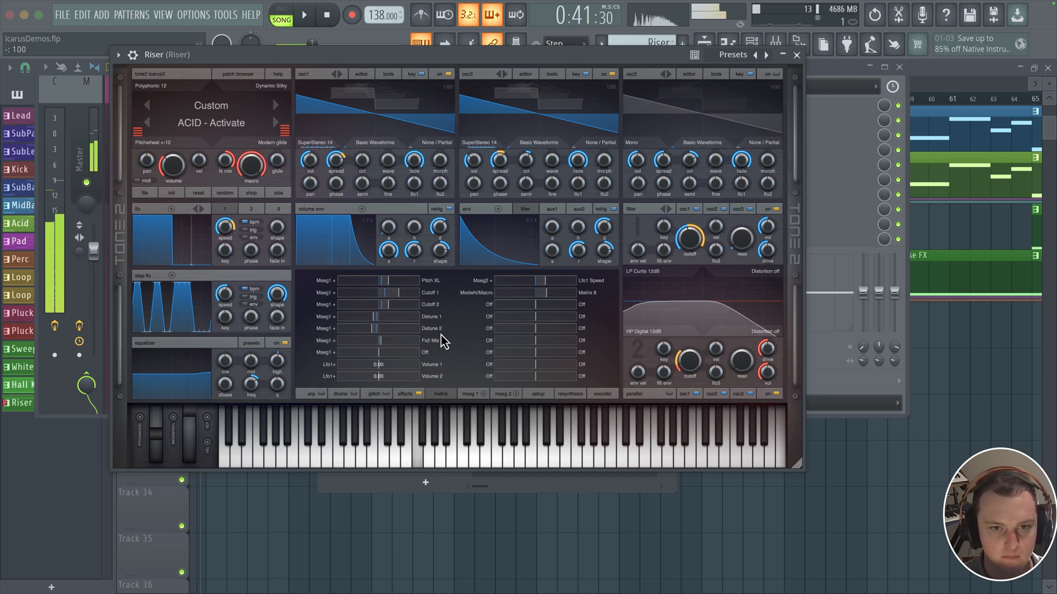
Step: Assign Modwhl/Macro as the source of the free slot below the Matrix 8 routing and browse its targets
{"action": "left_click", "coordinate": [488, 304]}
{"action": "mouse_move", "coordinate": [490, 365]}
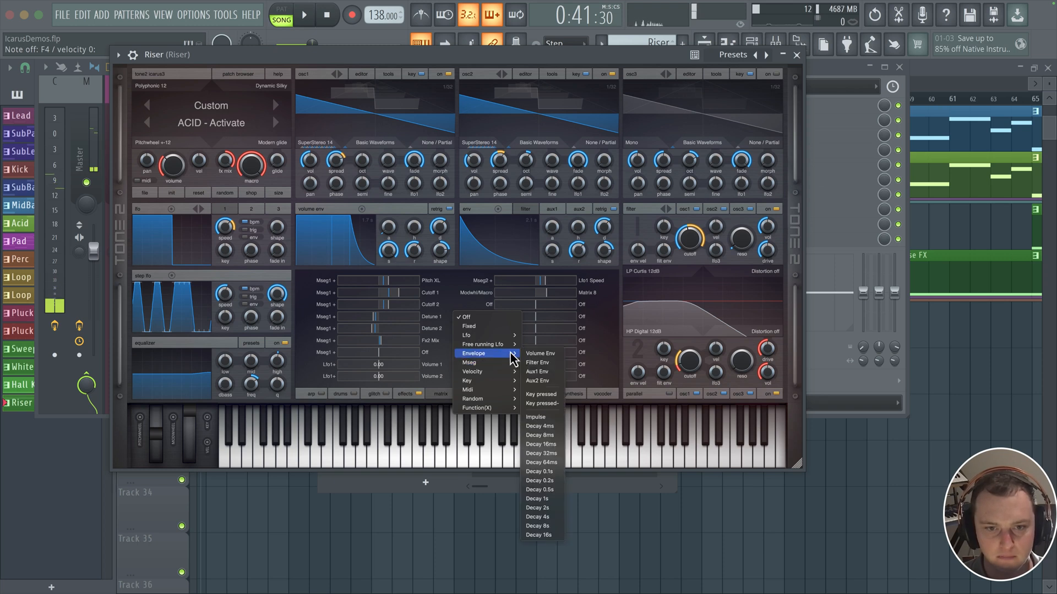
{"action": "mouse_move", "coordinate": [483, 392]}
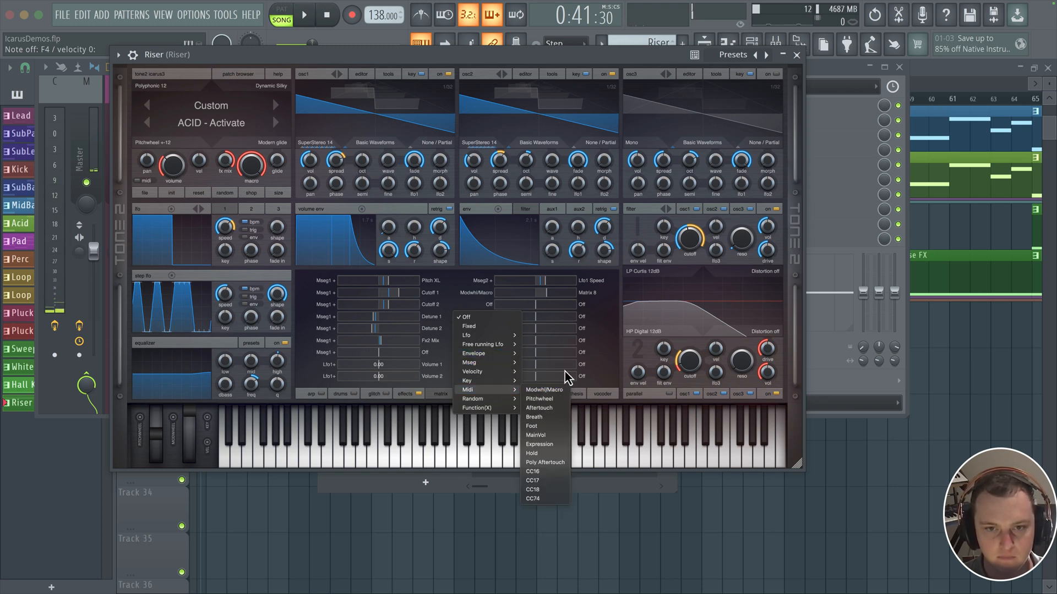
{"action": "left_click", "coordinate": [545, 392]}
{"action": "left_click", "coordinate": [582, 304]}
{"action": "mouse_move", "coordinate": [604, 450]}
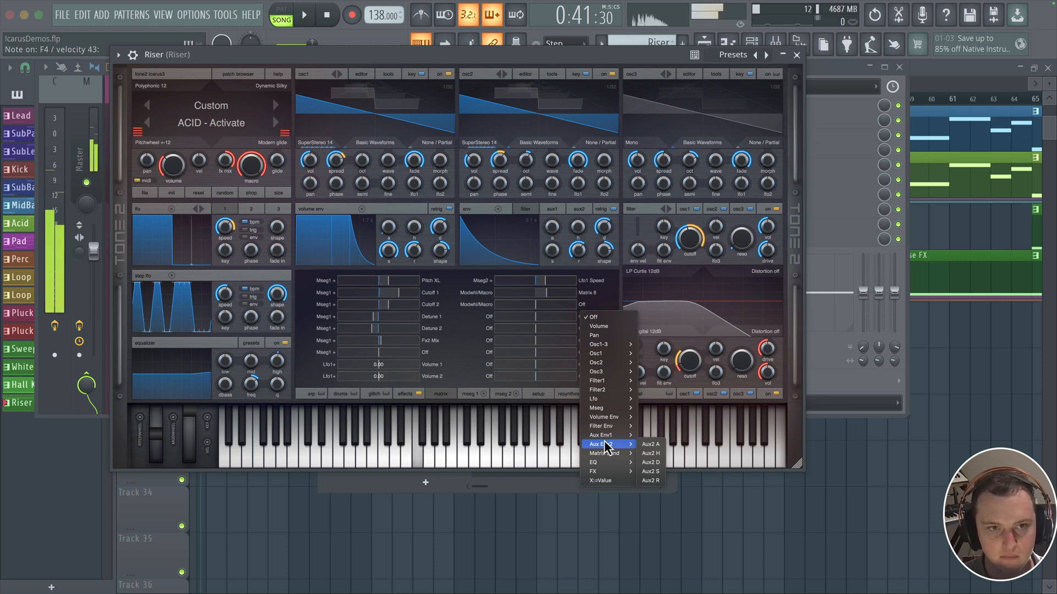
{"action": "left_click", "coordinate": [324, 372]}
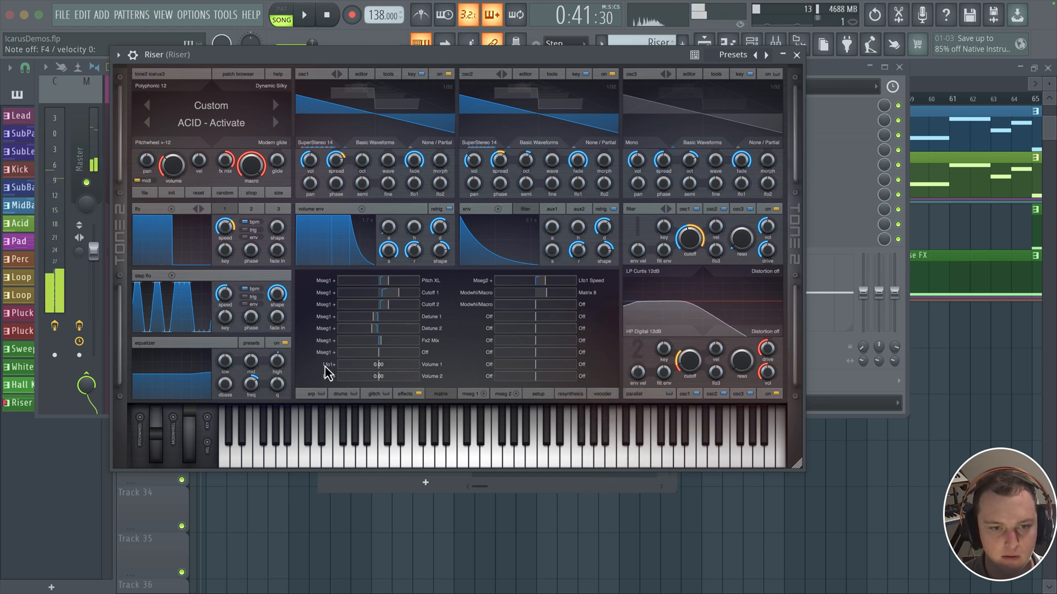
Step: Change the modulation source of both oscillator volume routings in the matrix to Lfo1+-
{"action": "left_click", "coordinate": [328, 376]}
{"action": "mouse_move", "coordinate": [330, 395]}
{"action": "left_click", "coordinate": [378, 405]}
{"action": "left_click", "coordinate": [322, 377]}
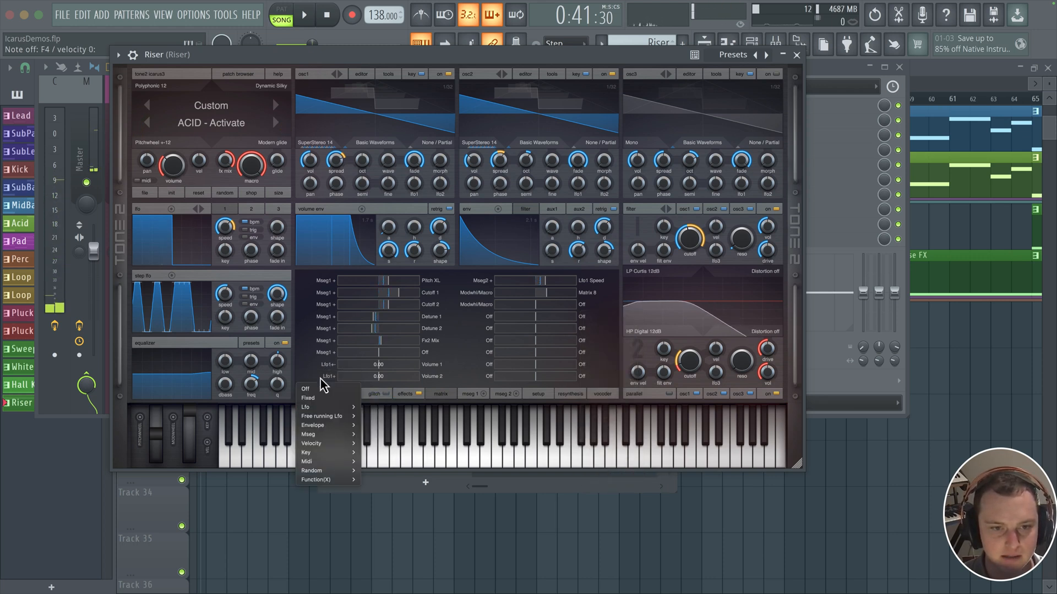
{"action": "left_click", "coordinate": [389, 418]}
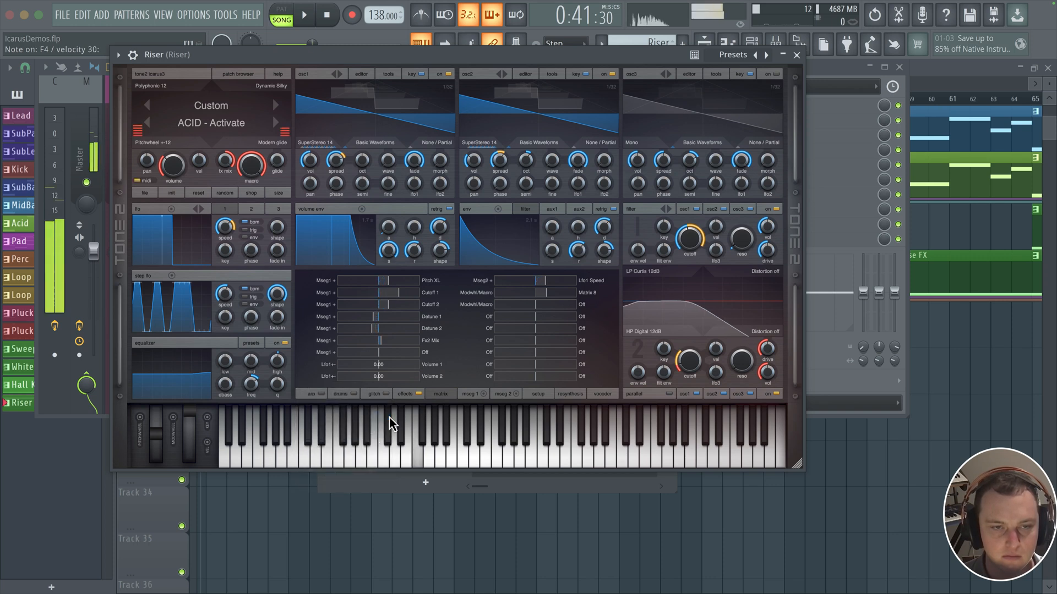
Step: Target the second Modwhl/Macro matrix slot at Matrix 9 with a positive amount and test it with the mod wheel
{"action": "left_click", "coordinate": [588, 306]}
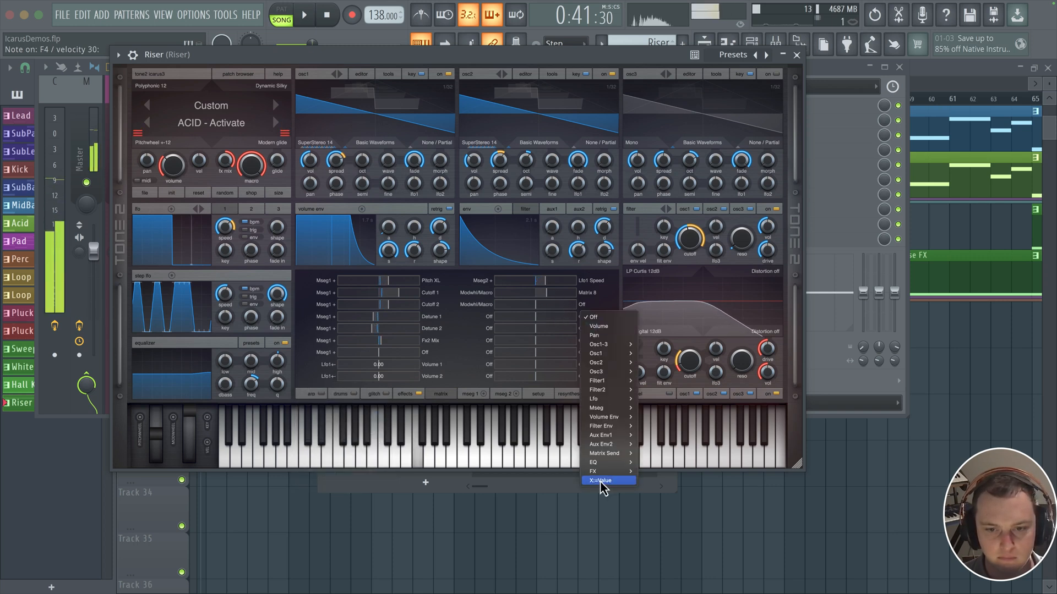
{"action": "mouse_move", "coordinate": [611, 453]}
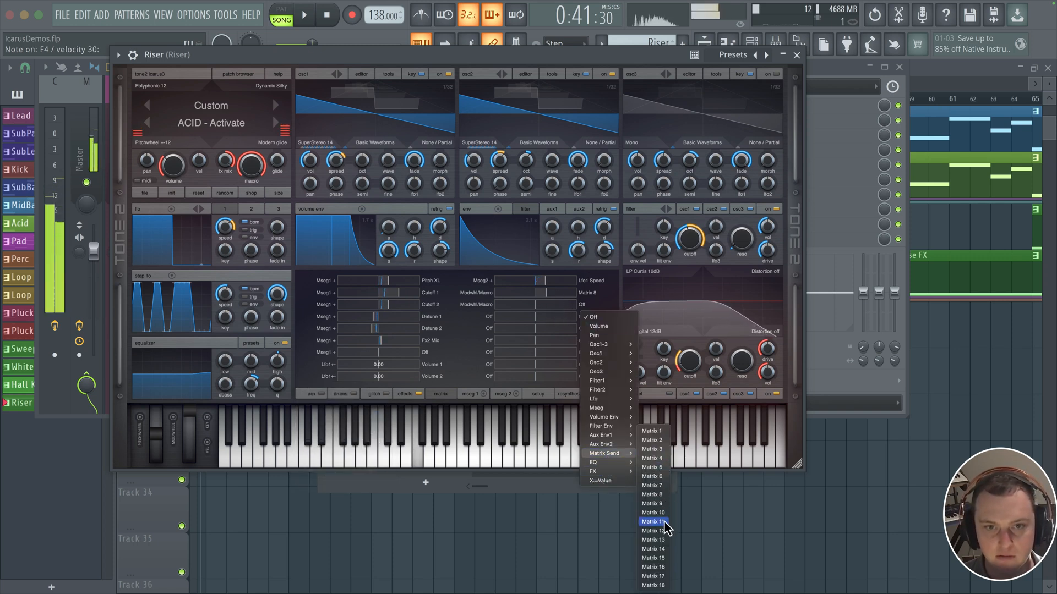
{"action": "left_click", "coordinate": [654, 504]}
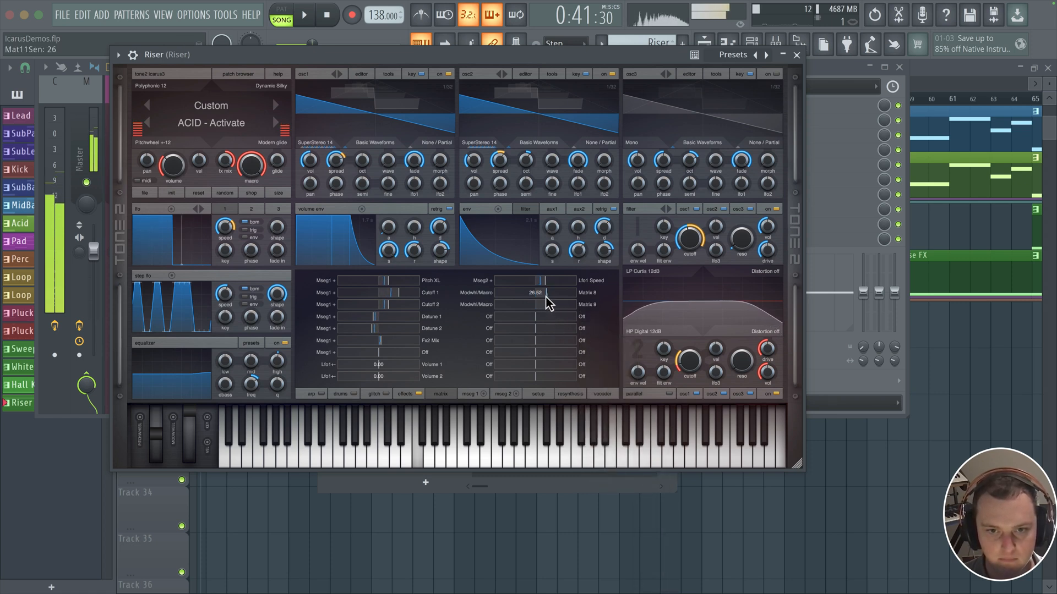
{"action": "mouse_move", "coordinate": [191, 424]}
{"action": "left_mouse_down"}
{"action": "mouse_move", "coordinate": [190, 439]}
{"action": "mouse_move", "coordinate": [199, 410]}
{"action": "mouse_move", "coordinate": [195, 457]}
{"action": "mouse_move", "coordinate": [193, 414]}
{"action": "mouse_move", "coordinate": [190, 429]}
{"action": "left_mouse_up"}
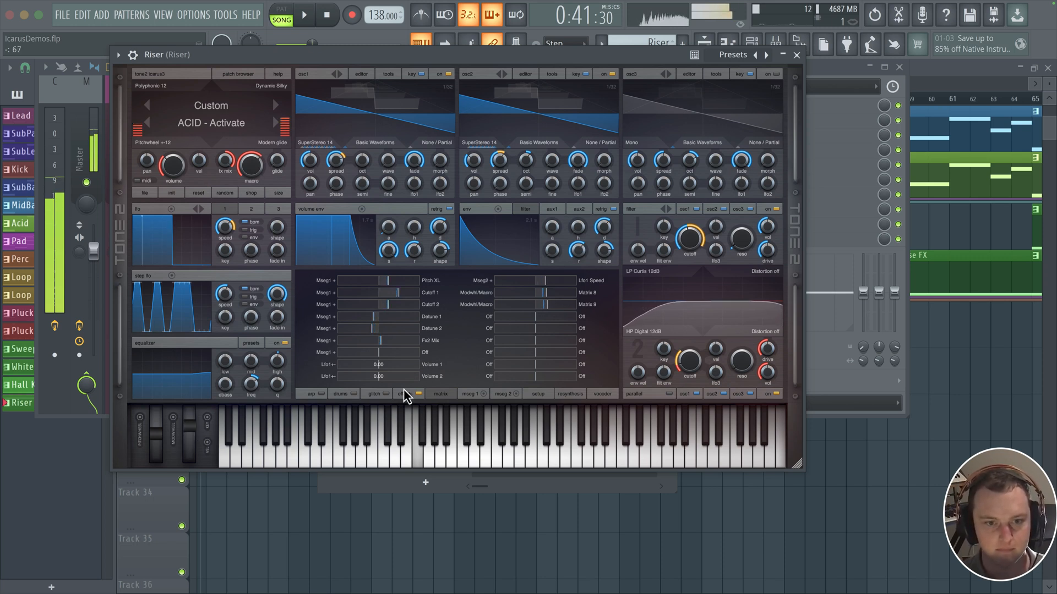
Step: Reshape MSEG 1 to peak shortly before its end and then fall to zero at the final point
{"action": "left_click", "coordinate": [468, 395]}
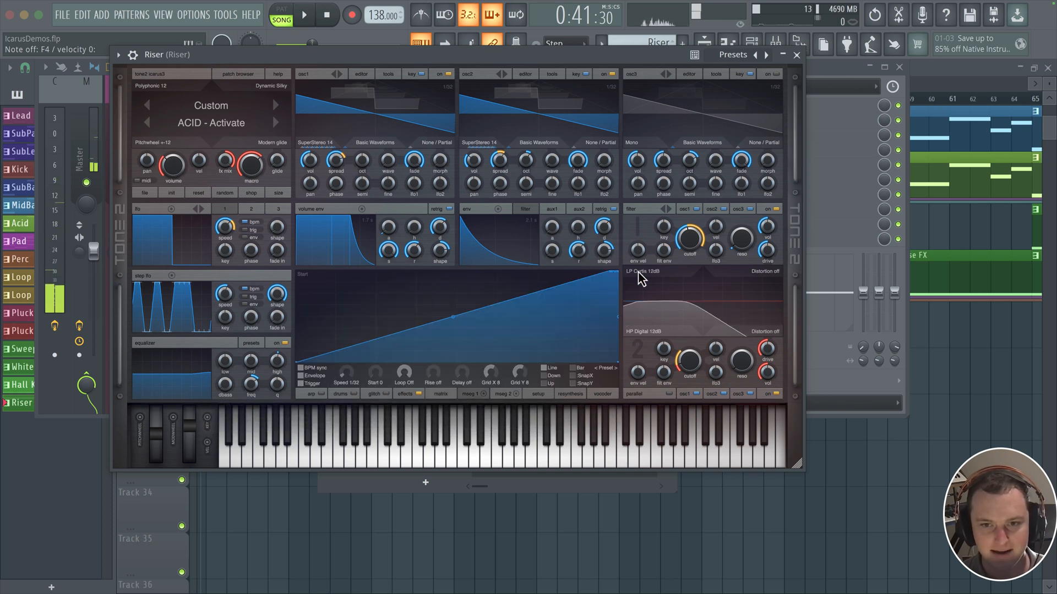
{"action": "left_click_drag", "start_coordinate": [609, 274], "coordinate": [578, 263]}
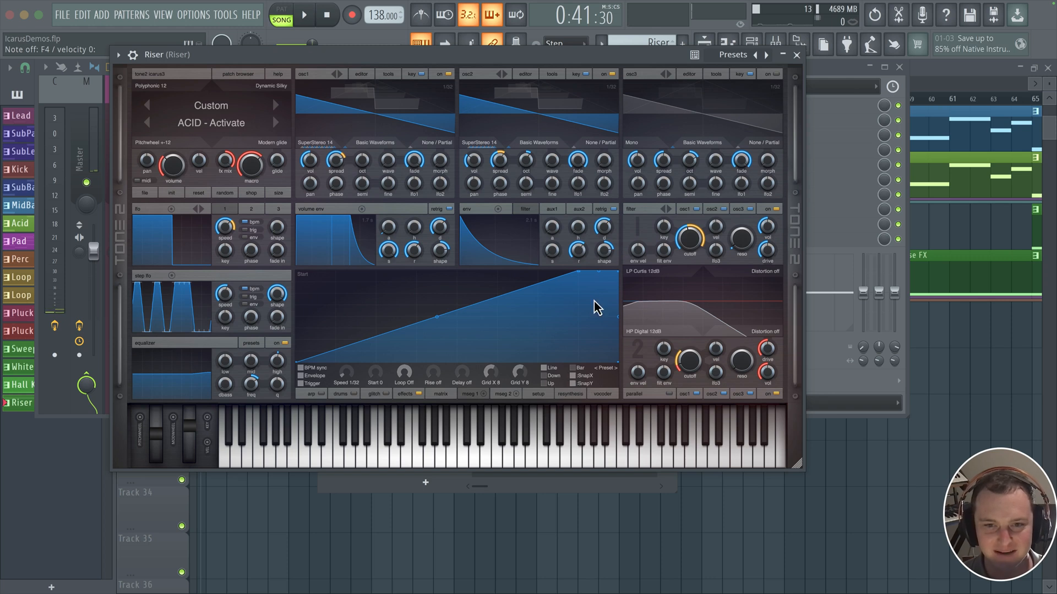
{"action": "right_click", "coordinate": [617, 273]}
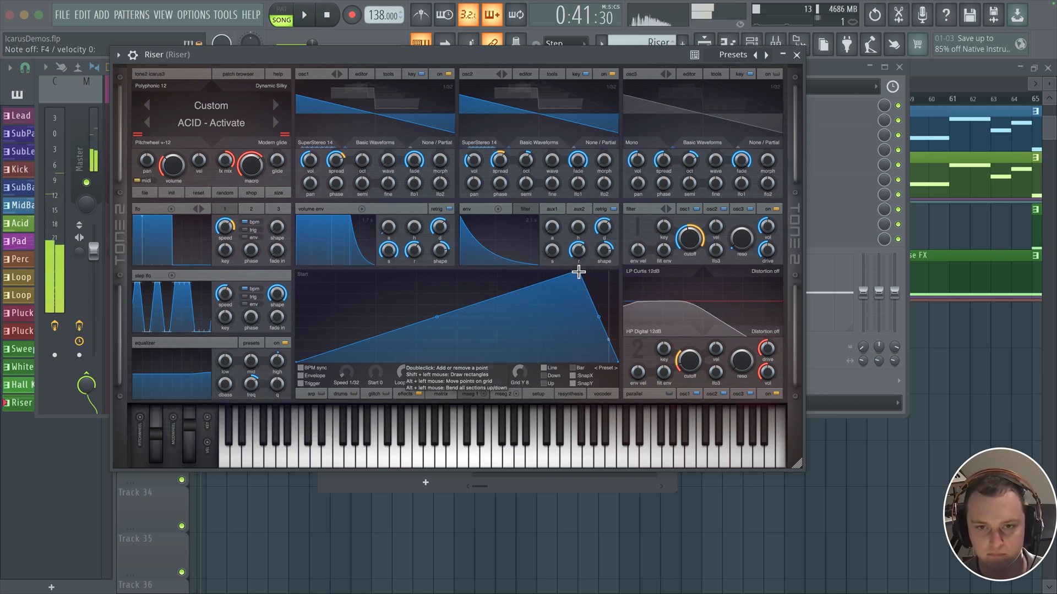
{"action": "left_click_drag", "start_coordinate": [578, 271], "coordinate": [596, 267]}
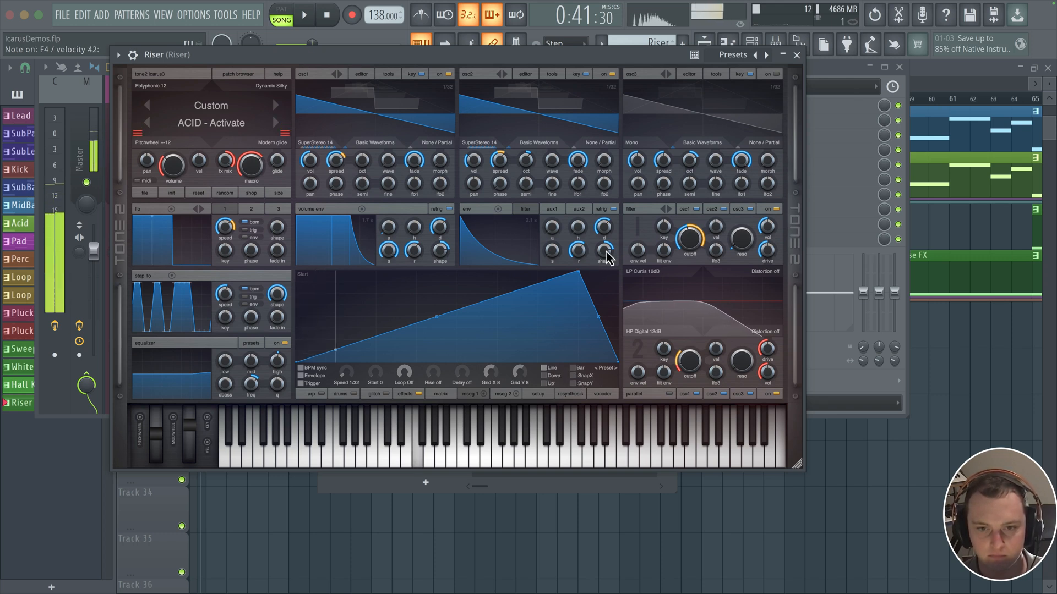
{"action": "left_click_drag", "start_coordinate": [578, 272], "coordinate": [596, 265]}
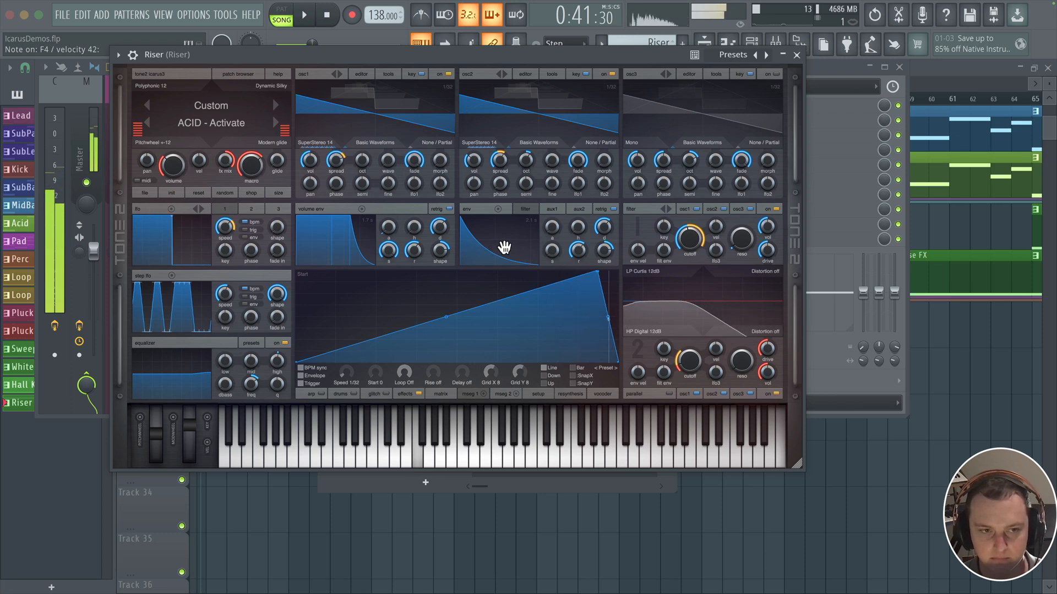
Step: Close the synth and mixer, start playback, and copy the Riser clip on Track 31 from bar 25 to bar 57
{"action": "left_click", "coordinate": [797, 56]}
{"action": "key", "text": "space"}
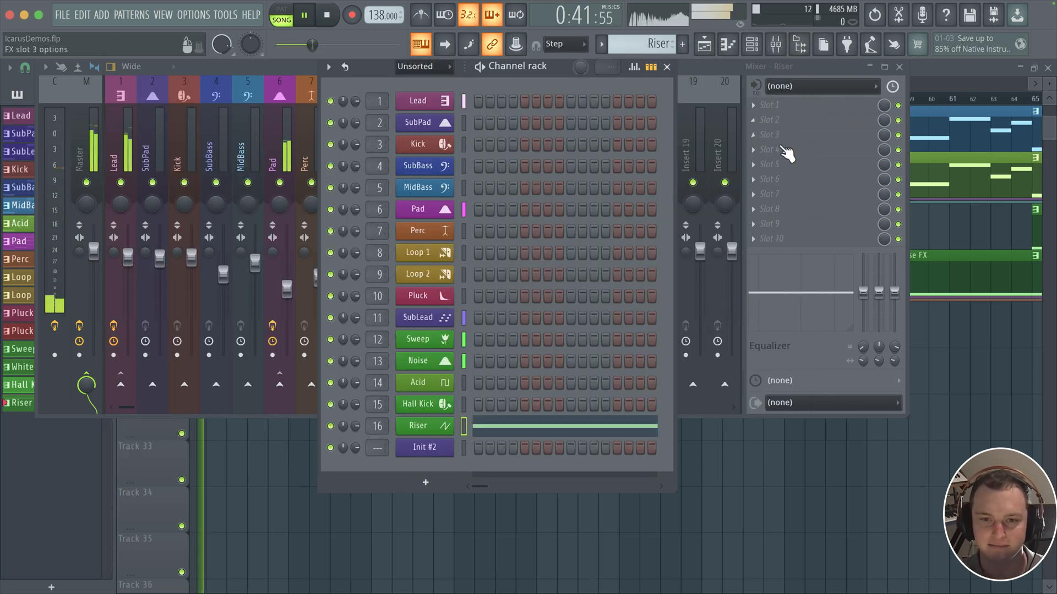
{"action": "left_click", "coordinate": [900, 67]}
{"action": "left_click_drag", "start_coordinate": [781, 377], "coordinate": [770, 337]}
{"action": "scroll", "coordinate": [764, 356], "scroll_direction": "down", "scroll_amount": 4}
{"action": "scroll", "coordinate": [427, 355], "scroll_direction": "down", "scroll_amount": 2}
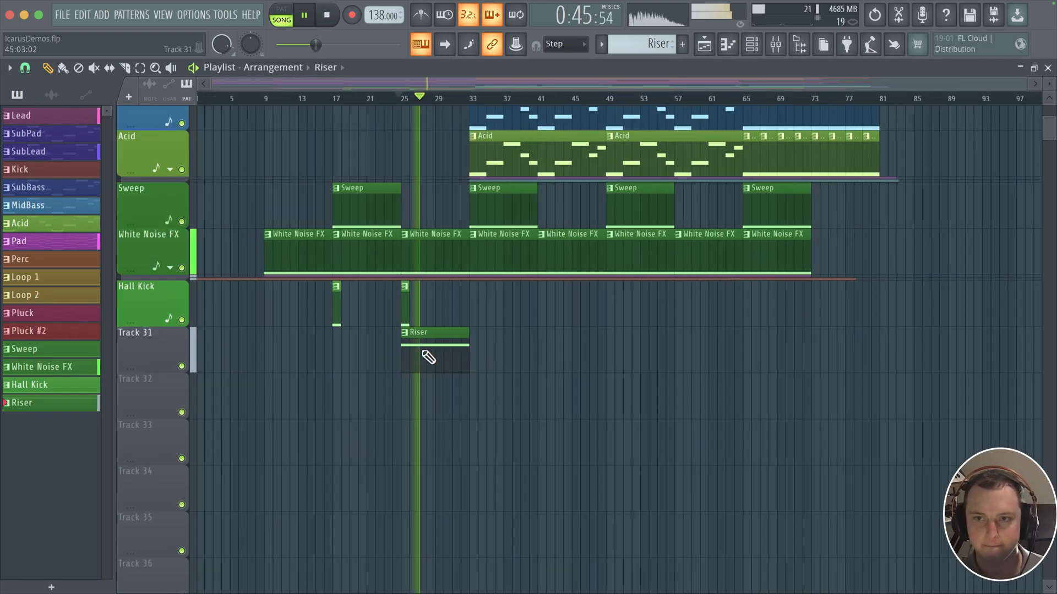
{"action": "left_click_drag", "start_coordinate": [434, 347], "coordinate": [704, 339]}
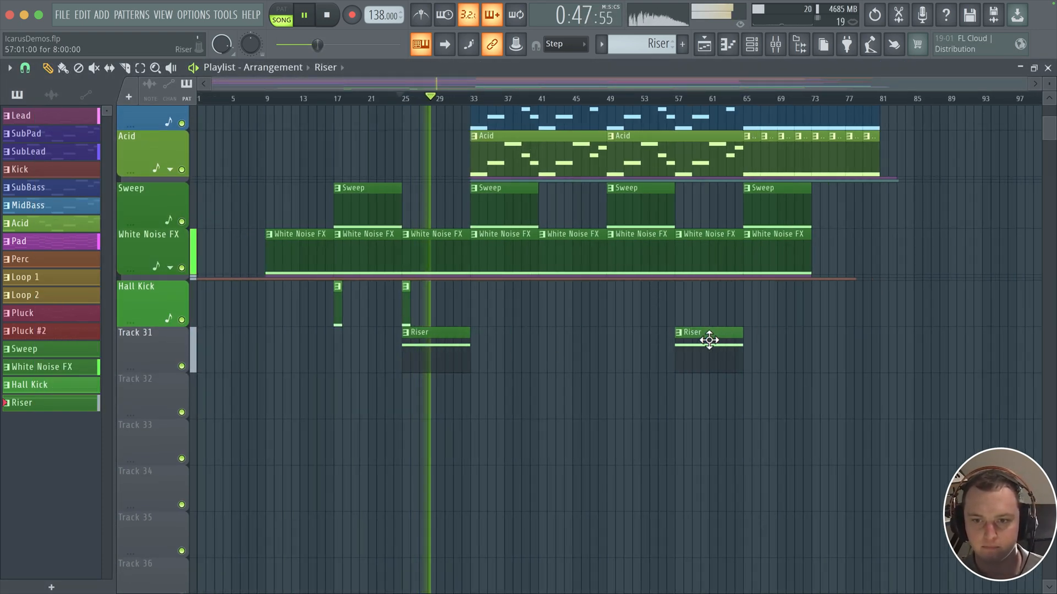
Step: Reopen the Riser synth and create an automation clip for its mod wheel, then close the synth and stop playback
{"action": "left_click", "coordinate": [751, 44]}
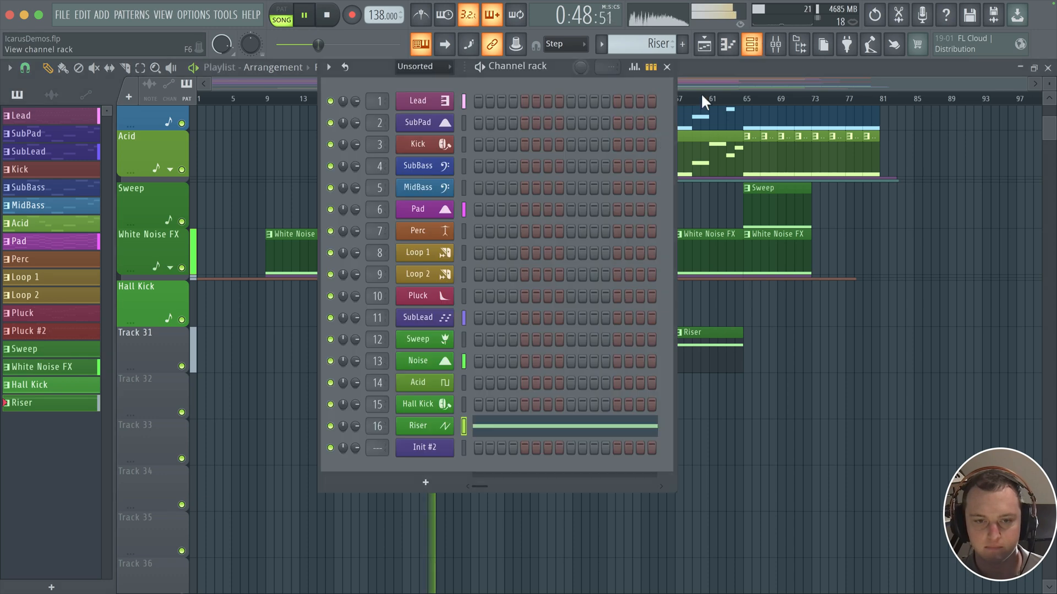
{"action": "left_click", "coordinate": [419, 426]}
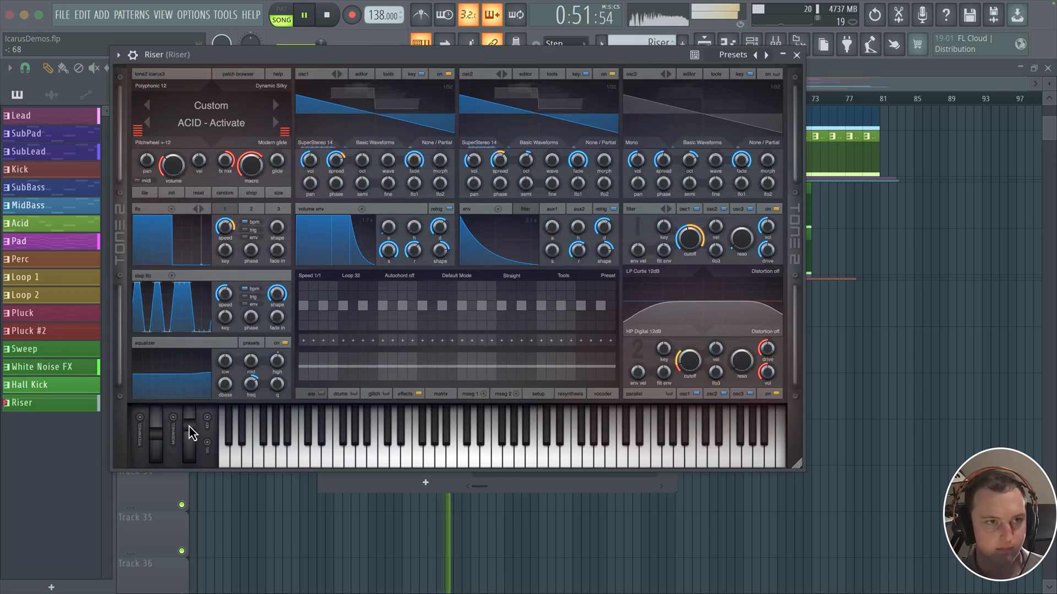
{"action": "left_click", "coordinate": [225, 15]}
{"action": "mouse_move", "coordinate": [276, 253]}
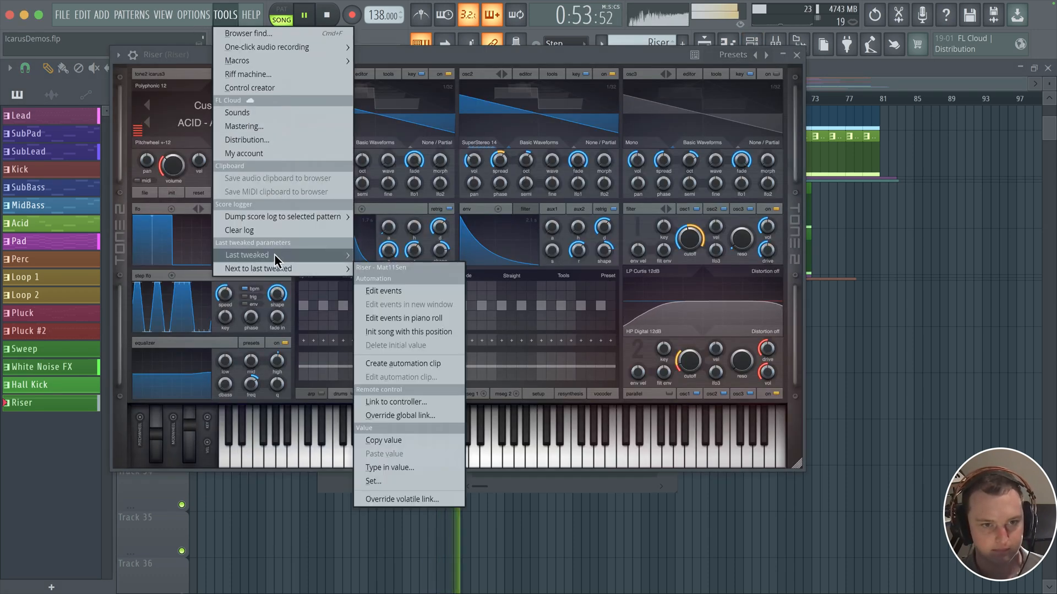
{"action": "left_click", "coordinate": [403, 364]}
{"action": "scroll", "coordinate": [922, 297], "scroll_direction": "down", "scroll_amount": 2}
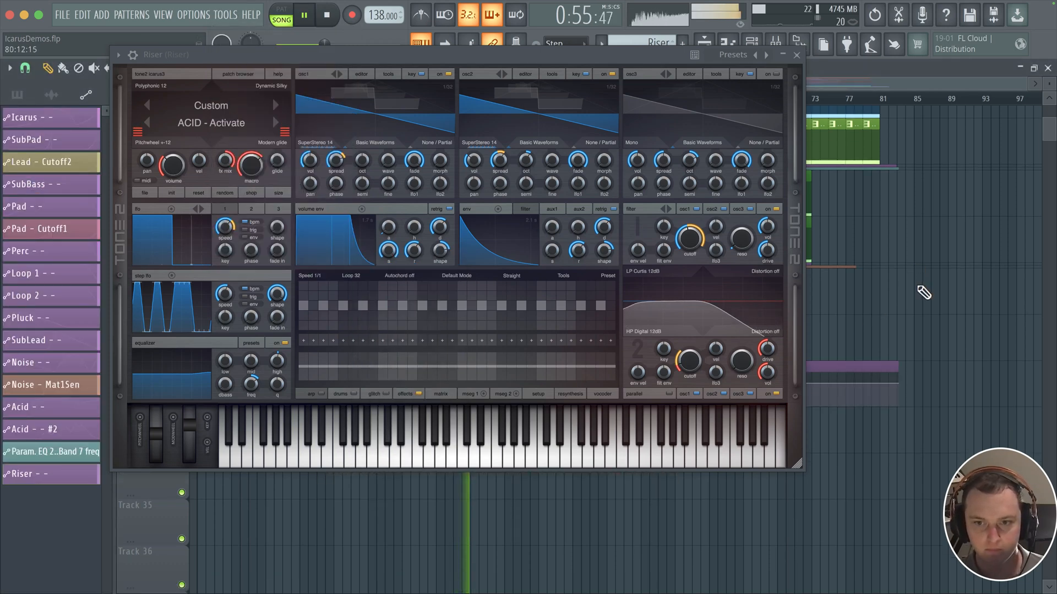
{"action": "left_click", "coordinate": [796, 55]}
{"action": "key", "text": "space"}
Step: Shape the Riser automation on Track 32 to drop to zero at bar 32 and play the transition
{"action": "scroll", "coordinate": [464, 327], "scroll_direction": "up", "scroll_amount": 5}
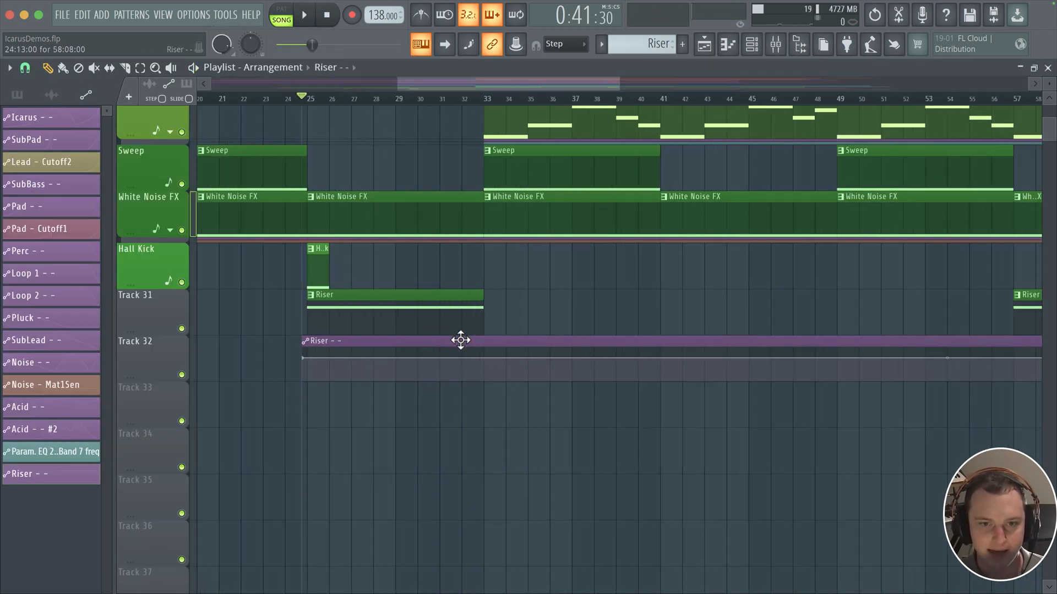
{"action": "left_click_drag", "start_coordinate": [469, 359], "coordinate": [465, 388]}
{"action": "left_click", "coordinate": [421, 100]}
{"action": "key", "text": "space"}
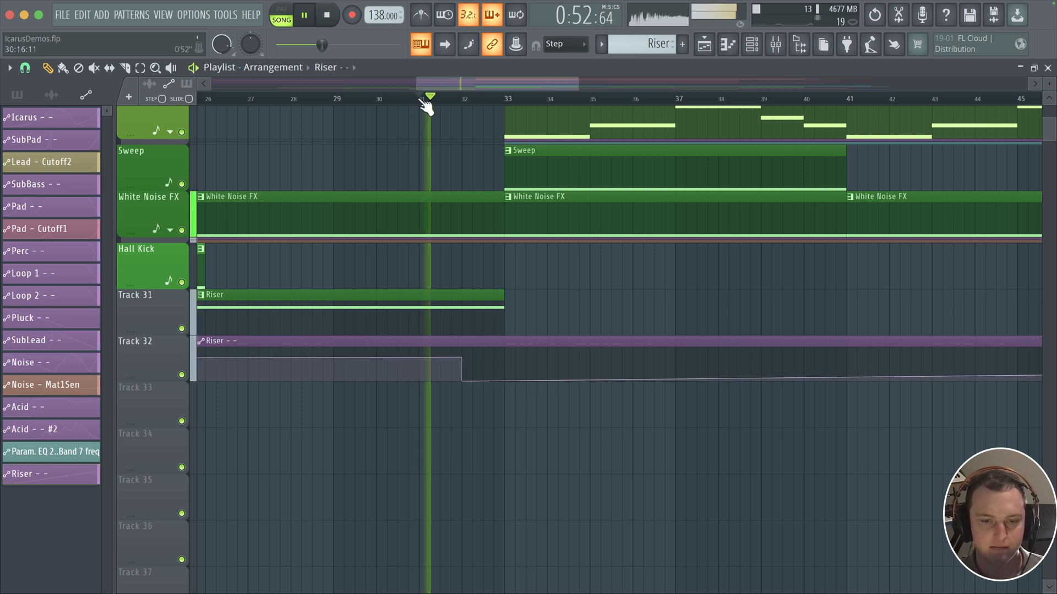
Step: Add zero-level points at bars 57 and 65 in the Riser automation clip
{"action": "scroll", "coordinate": [420, 224], "scroll_direction": "down", "scroll_amount": 4}
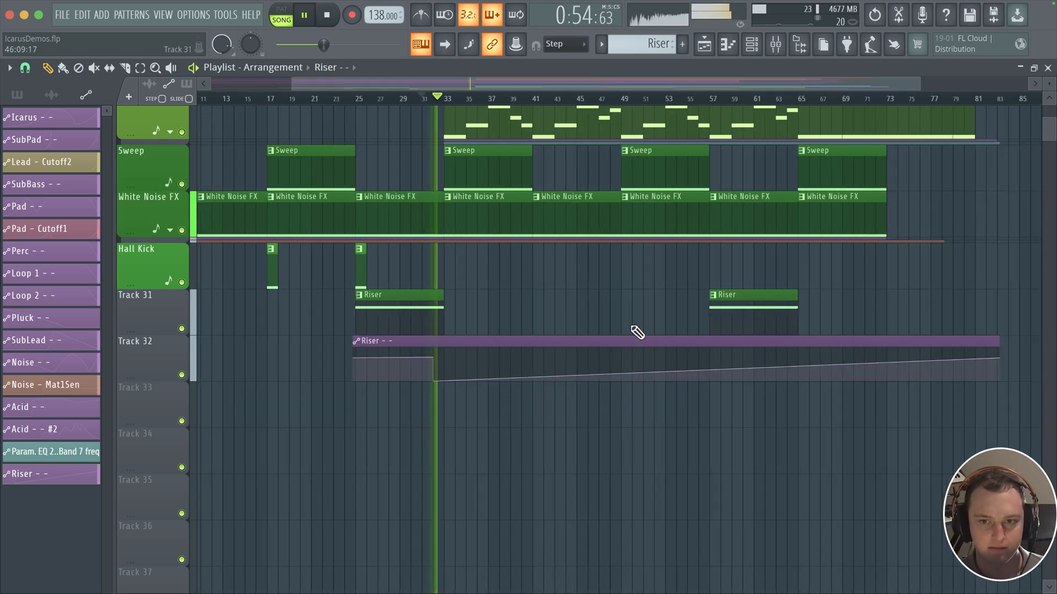
{"action": "right_click", "coordinate": [709, 381]}
{"action": "right_click", "coordinate": [793, 376]}
{"action": "left_click_drag", "start_coordinate": [799, 388], "coordinate": [798, 391]}
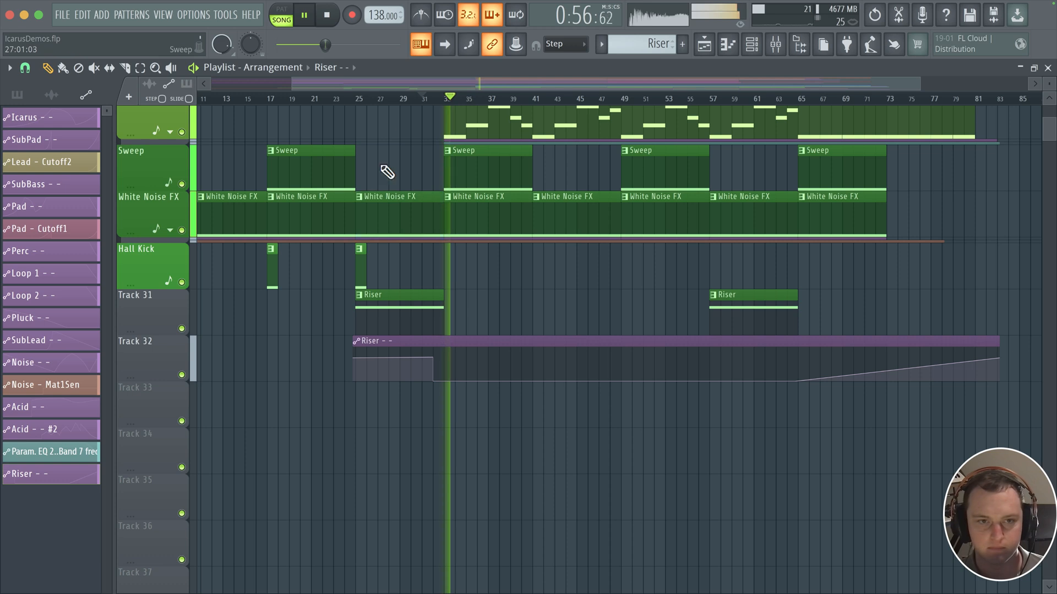
Step: Trim the Riser automation clip to span bars 25 to 65 and lower its first point for a rising start
{"action": "left_click", "coordinate": [359, 100]}
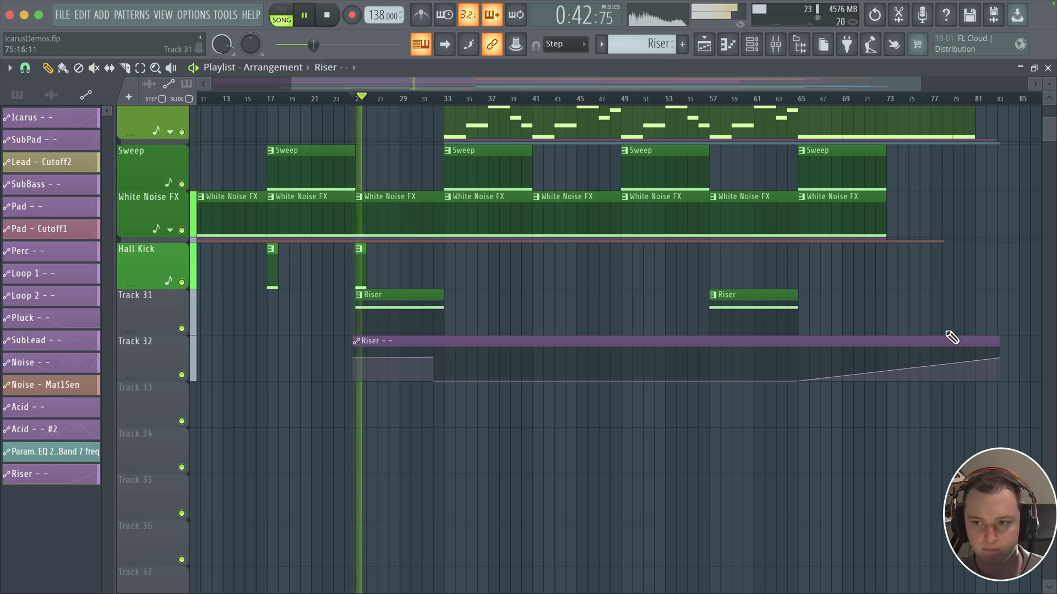
{"action": "left_click_drag", "start_coordinate": [1011, 351], "coordinate": [797, 347]}
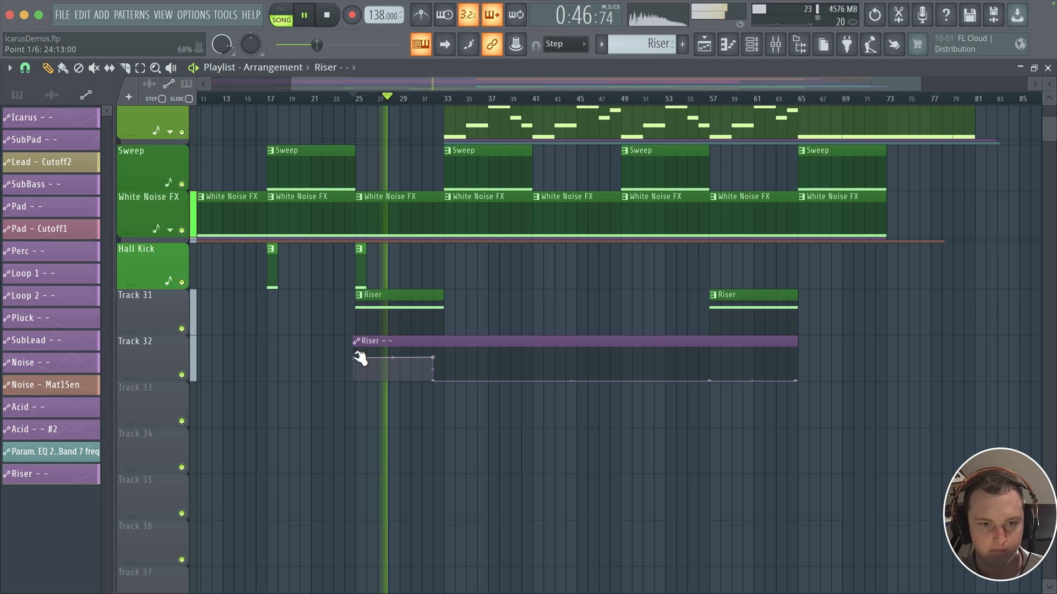
{"action": "left_click_drag", "start_coordinate": [353, 358], "coordinate": [354, 364]}
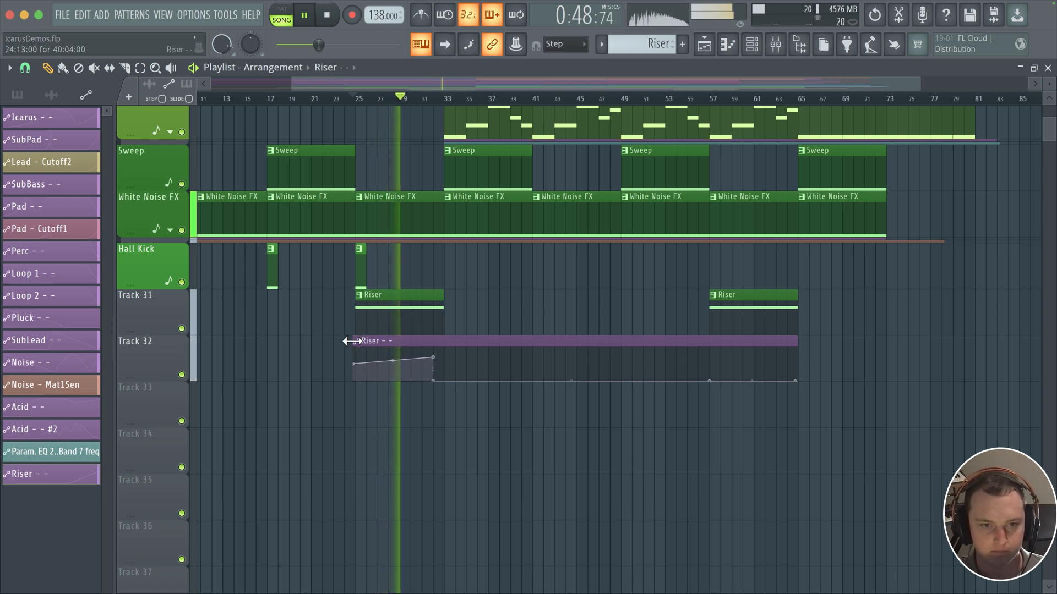
{"action": "left_click", "coordinate": [359, 341]}
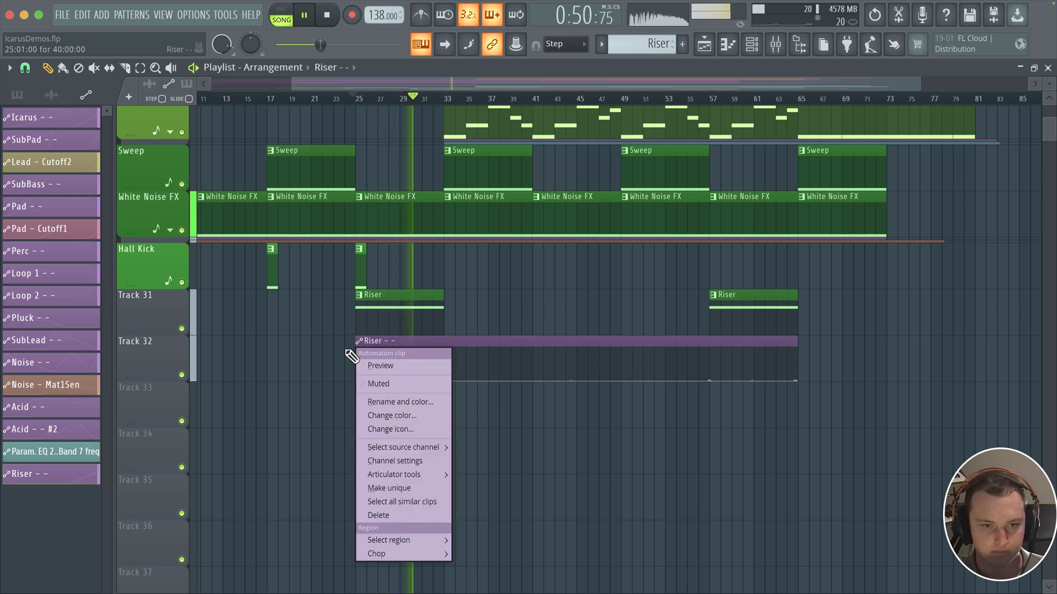
{"action": "left_click", "coordinate": [347, 355]}
{"action": "right_click", "coordinate": [356, 364]}
{"action": "left_click", "coordinate": [345, 363]}
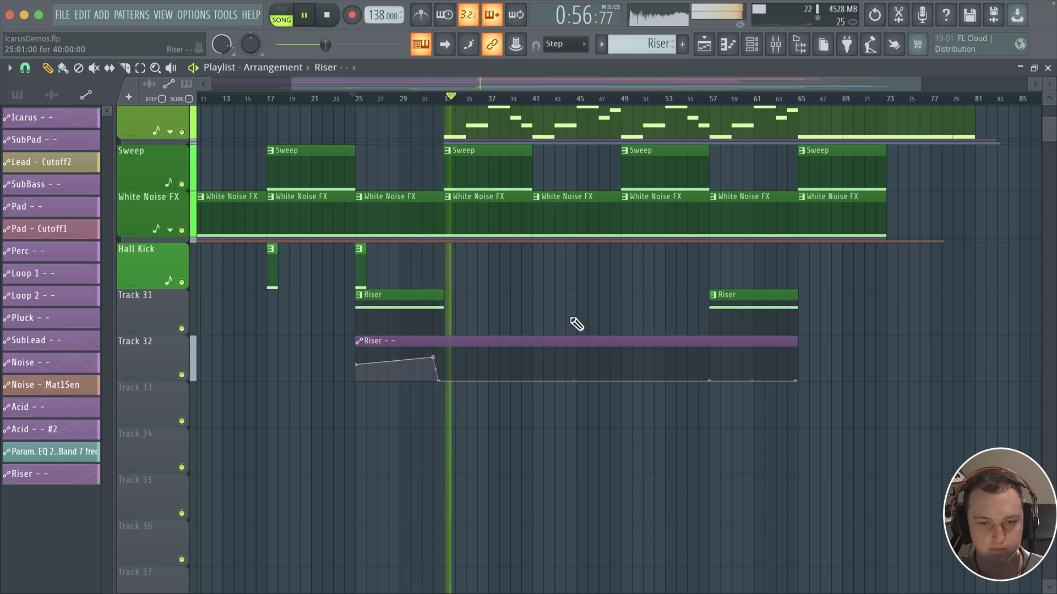
Step: Audition the second riser from about bar 56 and check the Riser track's level in the mixer
{"action": "left_click", "coordinate": [701, 99]}
{"action": "left_click_drag", "start_coordinate": [672, 199], "coordinate": [569, 310]}
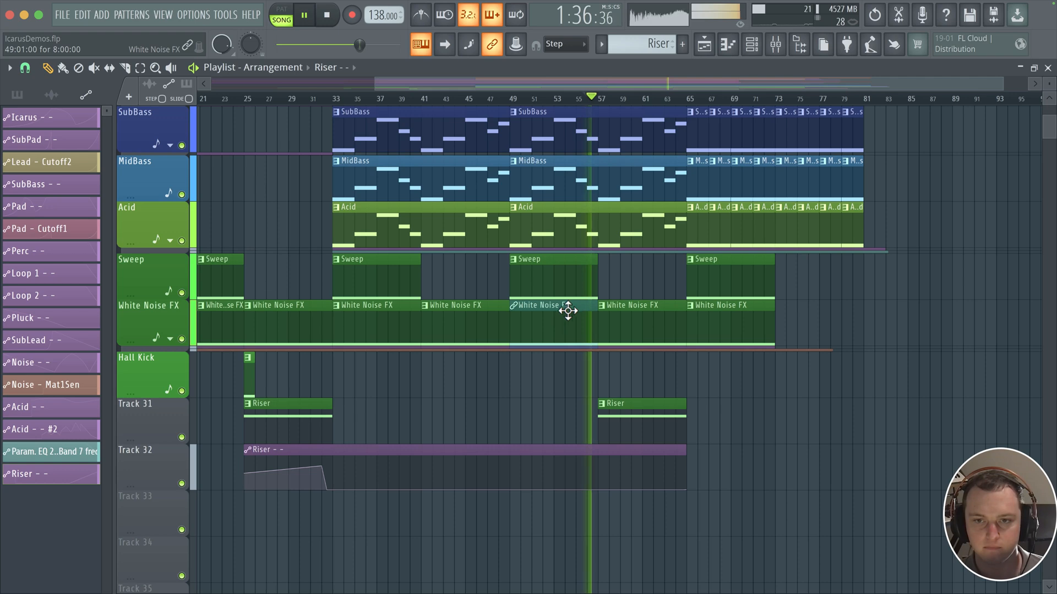
{"action": "scroll", "coordinate": [572, 310], "scroll_direction": "up", "scroll_amount": 3}
{"action": "left_click_drag", "start_coordinate": [722, 299], "coordinate": [708, 298]}
{"action": "left_click", "coordinate": [589, 99]}
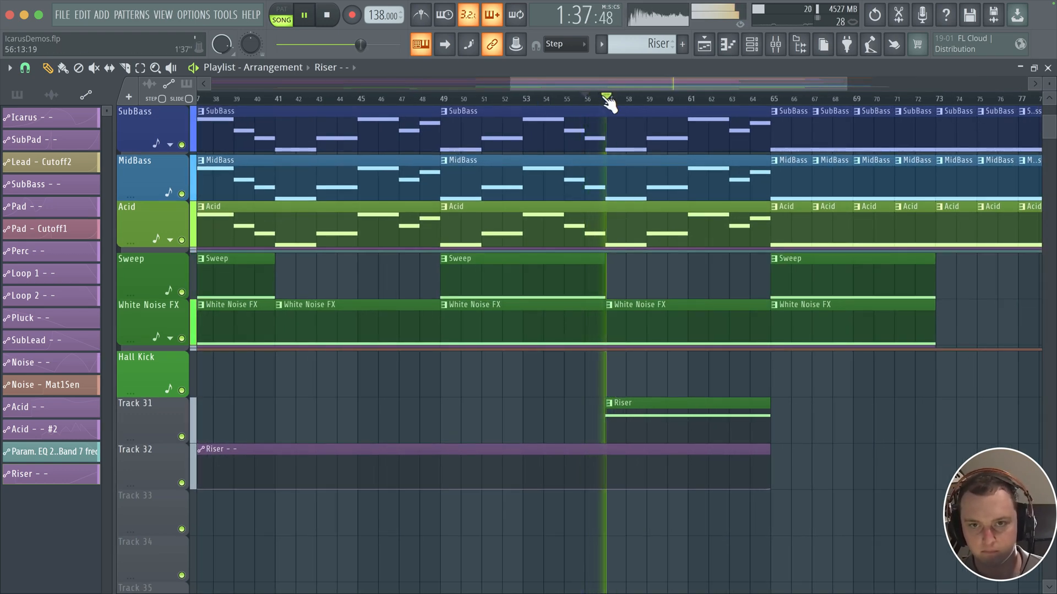
{"action": "scroll", "coordinate": [602, 262], "scroll_direction": "up", "scroll_amount": 1}
{"action": "scroll", "coordinate": [602, 261], "scroll_direction": "up", "scroll_amount": 1}
{"action": "scroll", "coordinate": [602, 262], "scroll_direction": "down", "scroll_amount": 2}
{"action": "left_click_drag", "start_coordinate": [602, 262], "coordinate": [569, 259]}
{"action": "scroll", "coordinate": [568, 259], "scroll_direction": "down", "scroll_amount": 2}
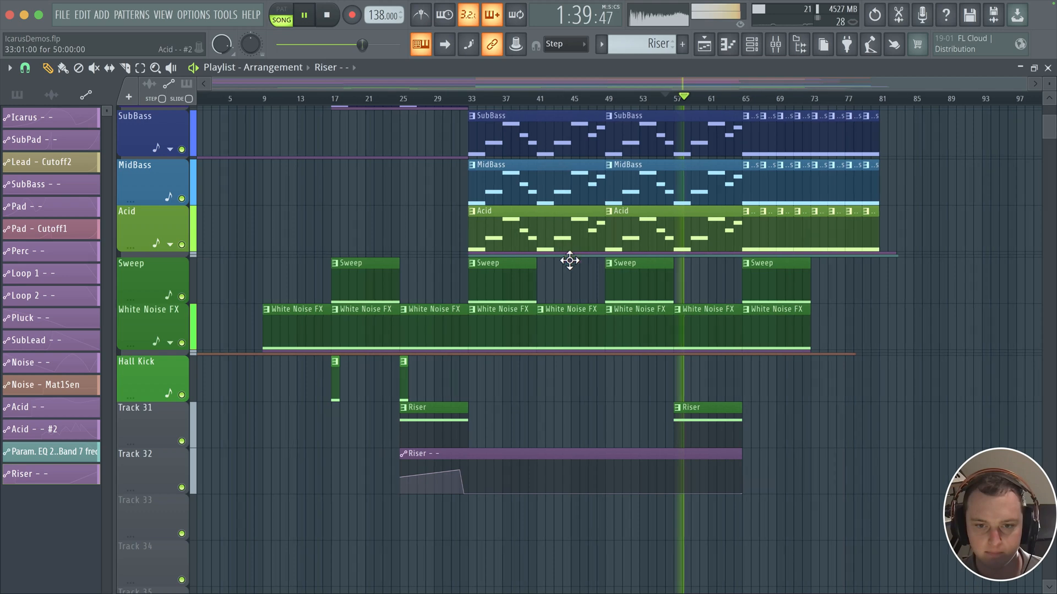
{"action": "left_click_drag", "start_coordinate": [625, 312], "coordinate": [582, 379]}
{"action": "scroll", "coordinate": [582, 378], "scroll_direction": "up", "scroll_amount": 1}
{"action": "scroll", "coordinate": [582, 378], "scroll_direction": "up", "scroll_amount": 1}
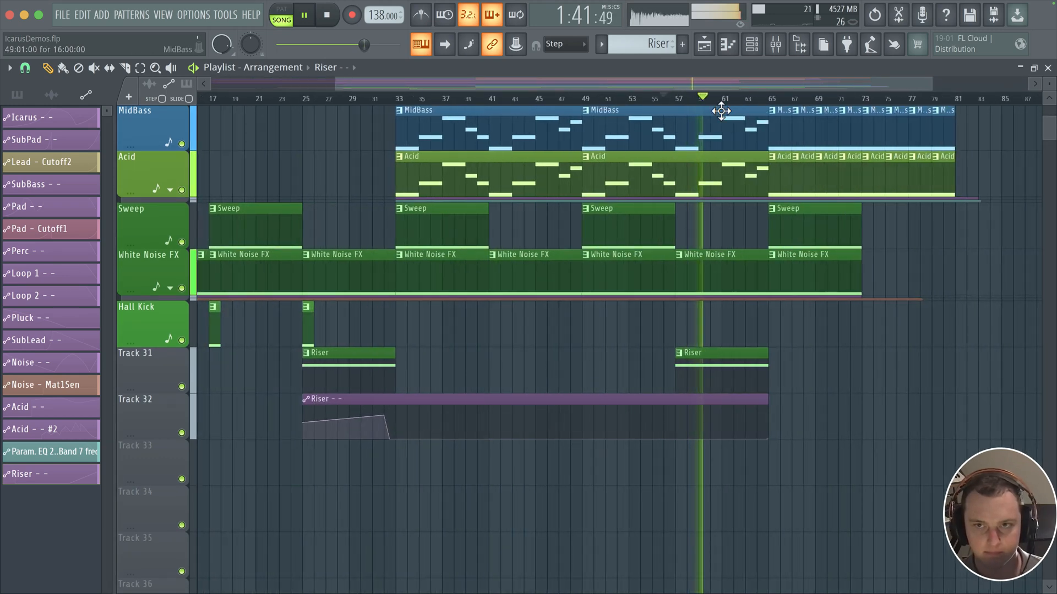
{"action": "left_click", "coordinate": [786, 42]}
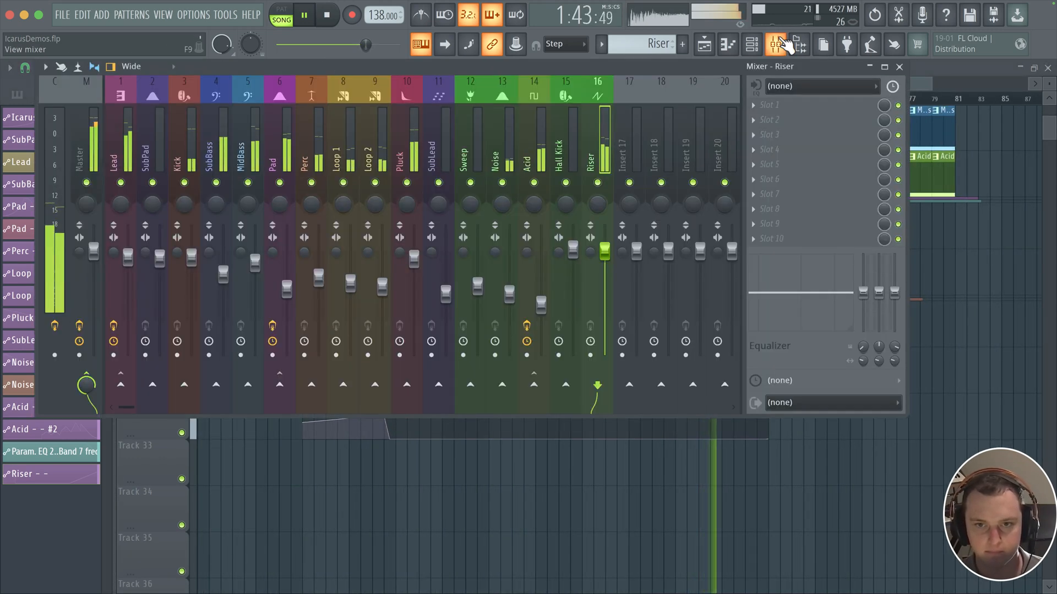
{"action": "left_click", "coordinate": [786, 44]}
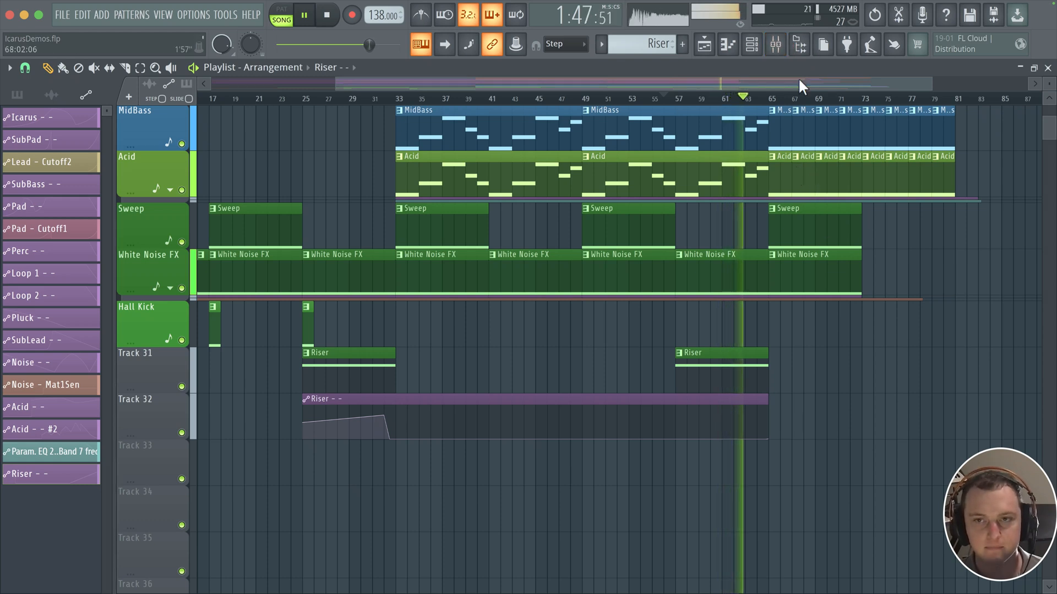
Step: Review the bass, sweep, noise and riser tracks across the arrangement while playing through the section after bar 65
{"action": "scroll", "coordinate": [774, 356], "scroll_direction": "up", "scroll_amount": 4}
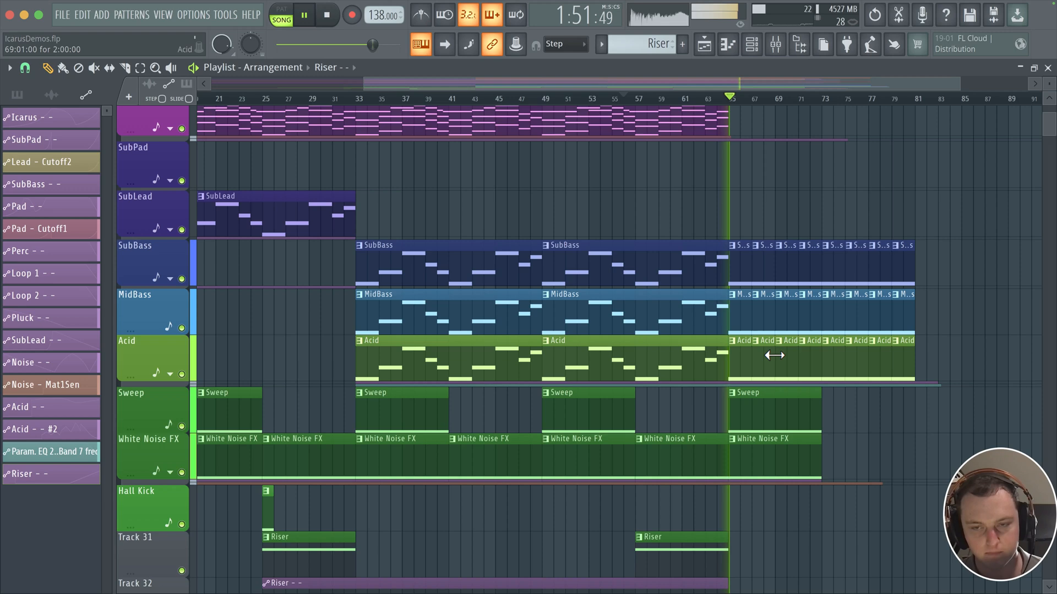
{"action": "scroll", "coordinate": [787, 248], "scroll_direction": "down", "scroll_amount": 3}
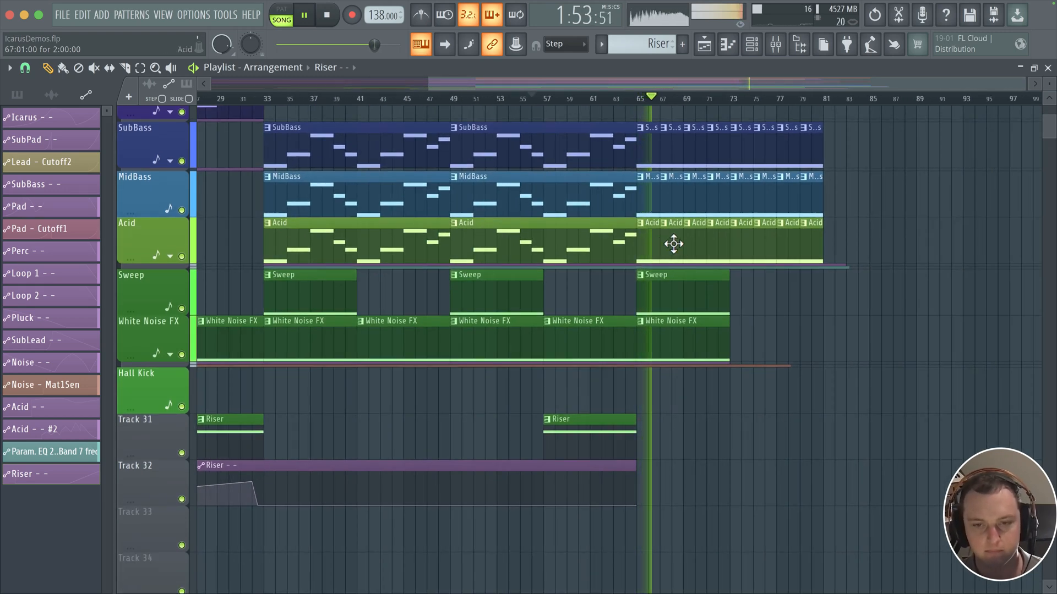
{"action": "scroll", "coordinate": [674, 259], "scroll_direction": "down", "scroll_amount": 3}
{"action": "scroll", "coordinate": [675, 259], "scroll_direction": "left", "scroll_amount": 3}
{"action": "scroll", "coordinate": [623, 361], "scroll_direction": "up", "scroll_amount": 3}
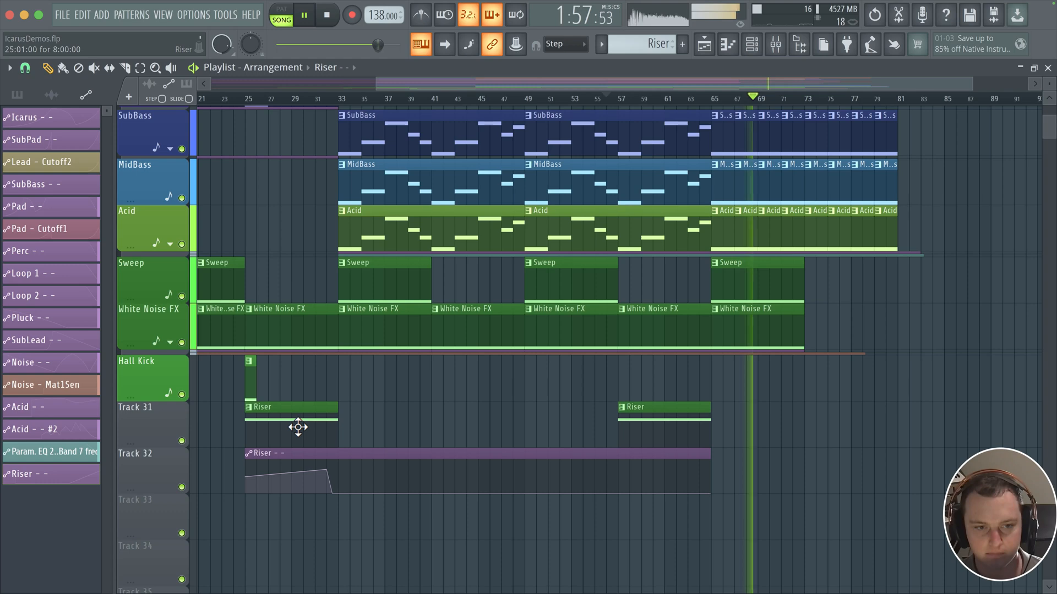
{"action": "scroll", "coordinate": [528, 346], "scroll_direction": "up", "scroll_amount": 3}
{"action": "scroll", "coordinate": [528, 347], "scroll_direction": "left", "scroll_amount": 4}
{"action": "scroll", "coordinate": [516, 288], "scroll_direction": "down", "scroll_amount": 2}
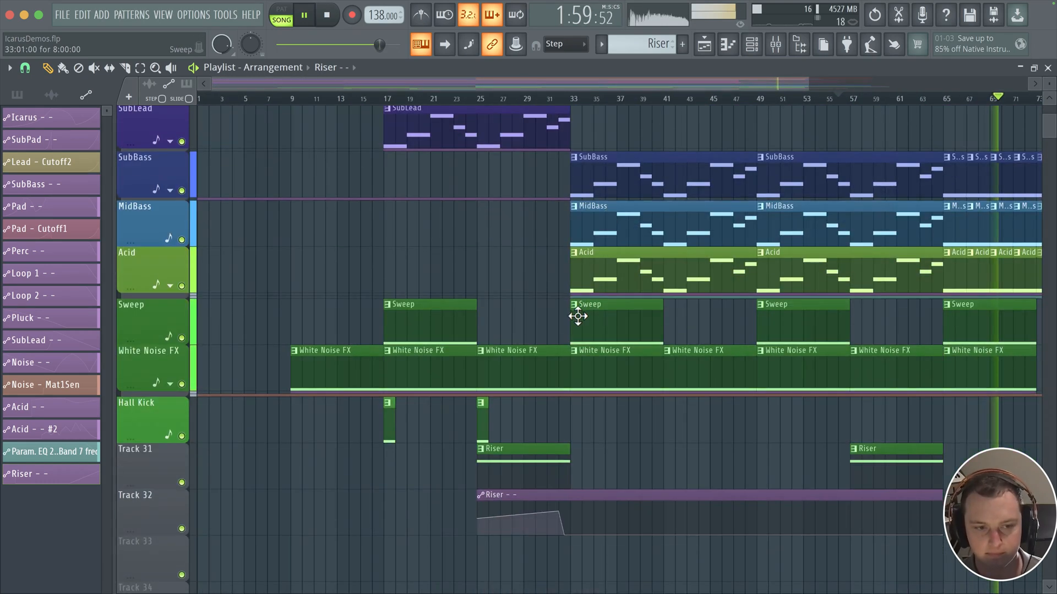
Step: Auto-name Track 31 after its Riser clips and group the automation track below with it
{"action": "right_click", "coordinate": [194, 480]}
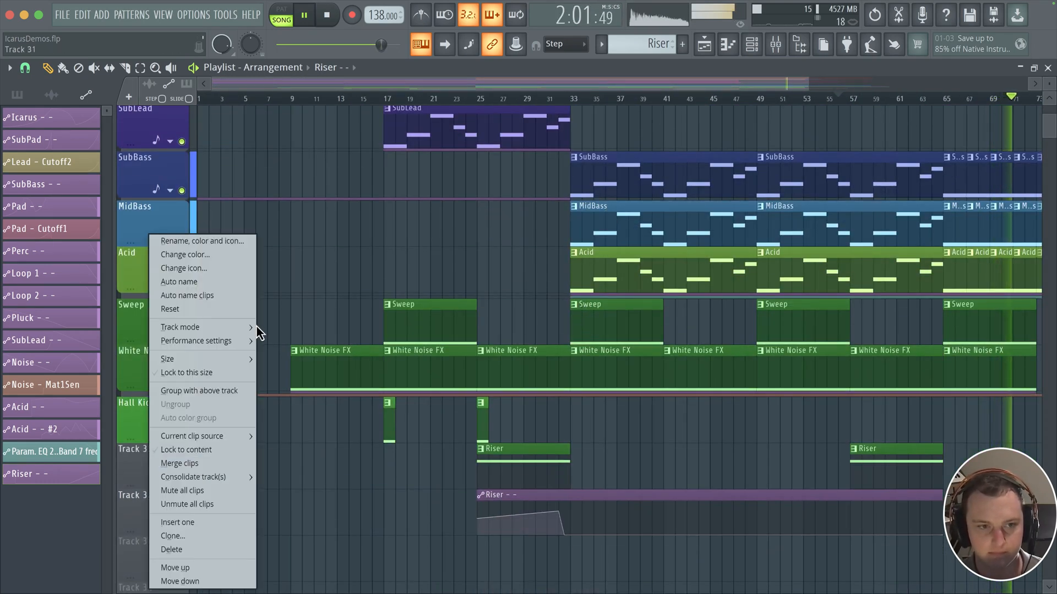
{"action": "left_click", "coordinate": [217, 289]}
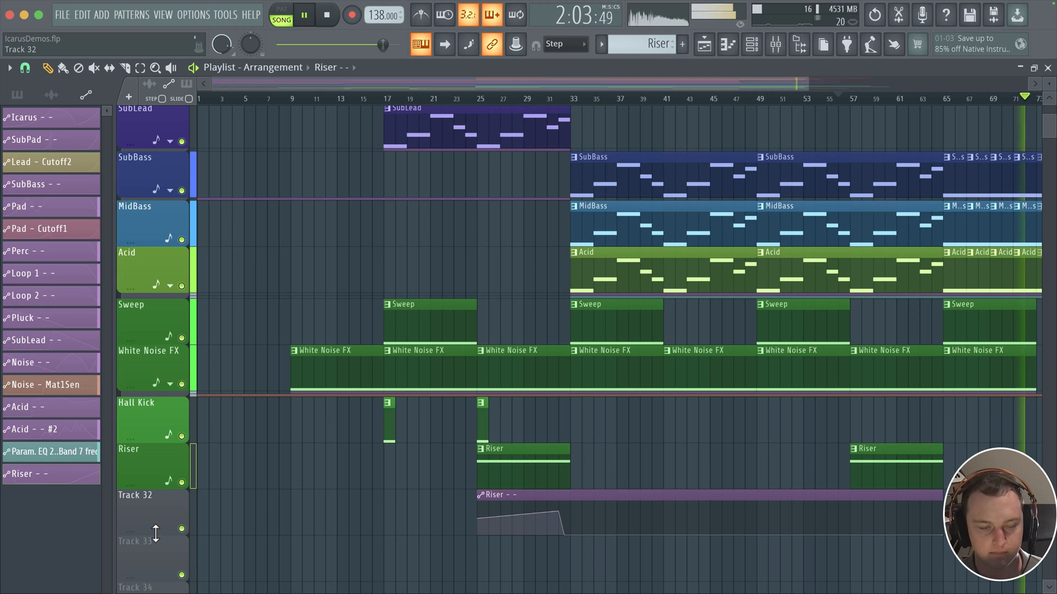
Step: Copy the Riser clip from bar 57 to bar 73 so it spans bars 73 to 81, and play from bar 73
{"action": "scroll", "coordinate": [556, 295], "scroll_direction": "down", "scroll_amount": 1}
{"action": "scroll", "coordinate": [557, 295], "scroll_direction": "right", "scroll_amount": 5}
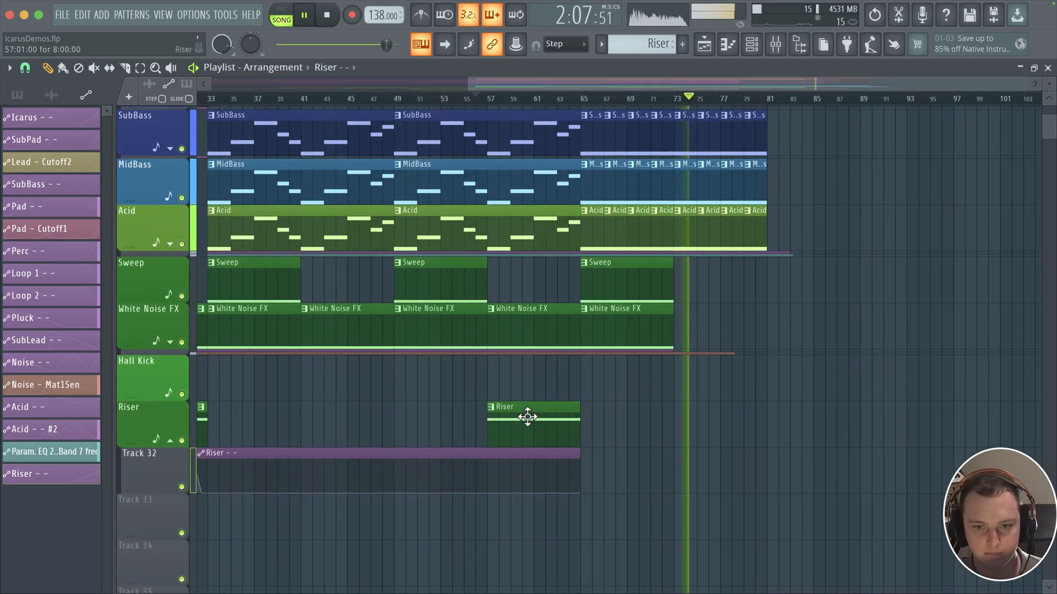
{"action": "left_click_drag", "start_coordinate": [527, 416], "coordinate": [723, 417]}
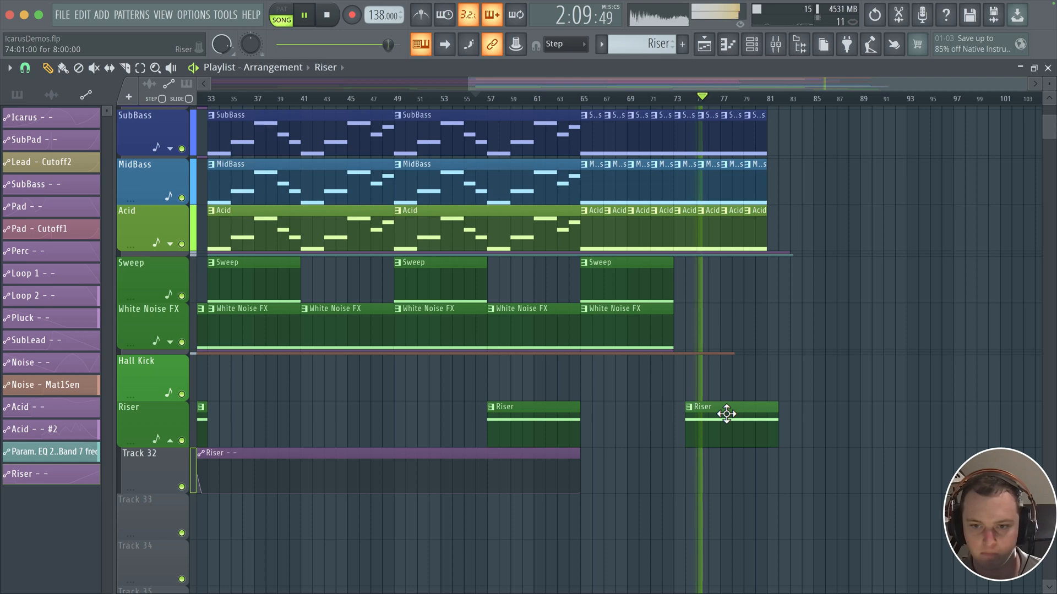
{"action": "left_click", "coordinate": [676, 99]}
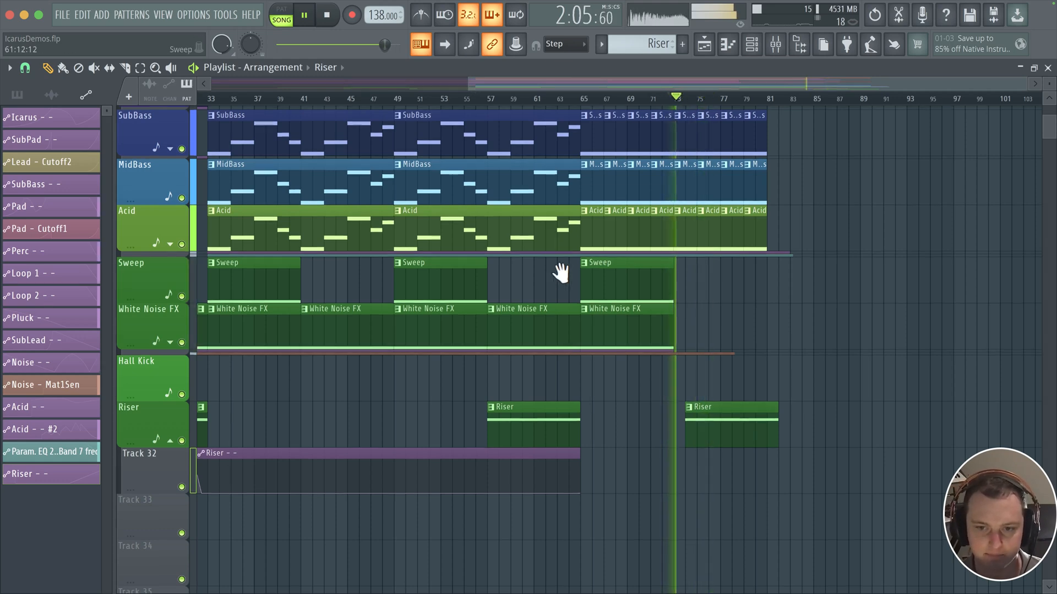
{"action": "scroll", "coordinate": [713, 245], "scroll_direction": "down", "scroll_amount": 1}
{"action": "scroll", "coordinate": [714, 244], "scroll_direction": "left", "scroll_amount": 3}
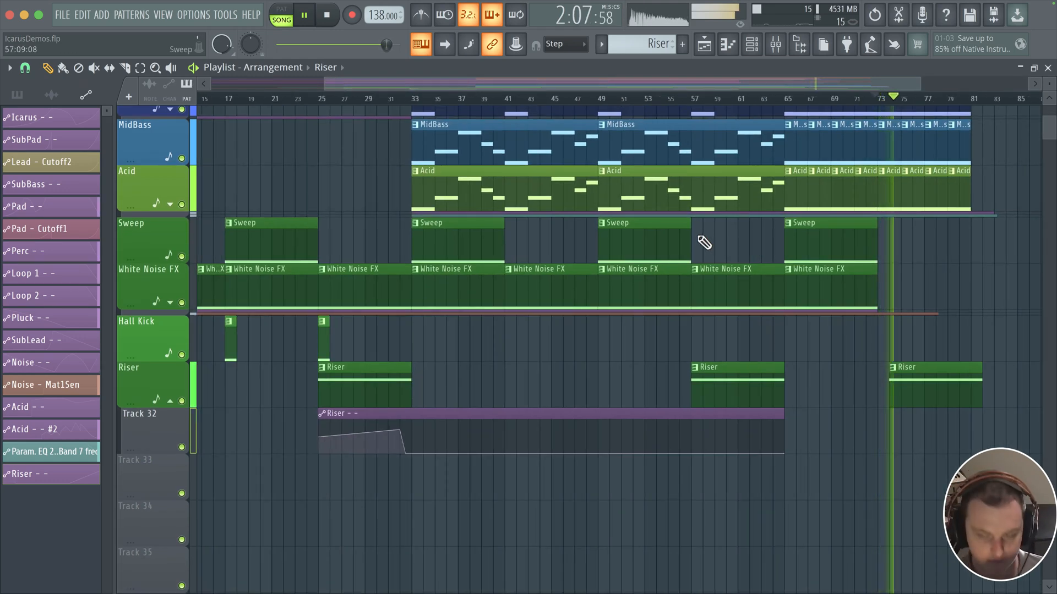
{"action": "scroll", "coordinate": [859, 350], "scroll_direction": "up", "scroll_amount": 3}
{"action": "left_click_drag", "start_coordinate": [866, 347], "coordinate": [415, 298]}
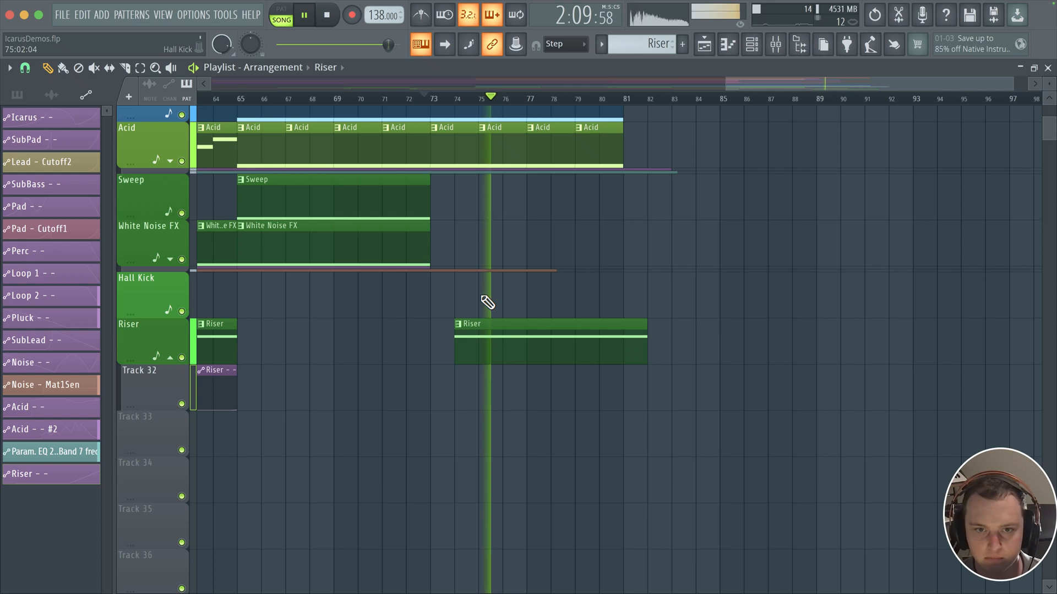
{"action": "left_click_drag", "start_coordinate": [489, 283], "coordinate": [478, 386]}
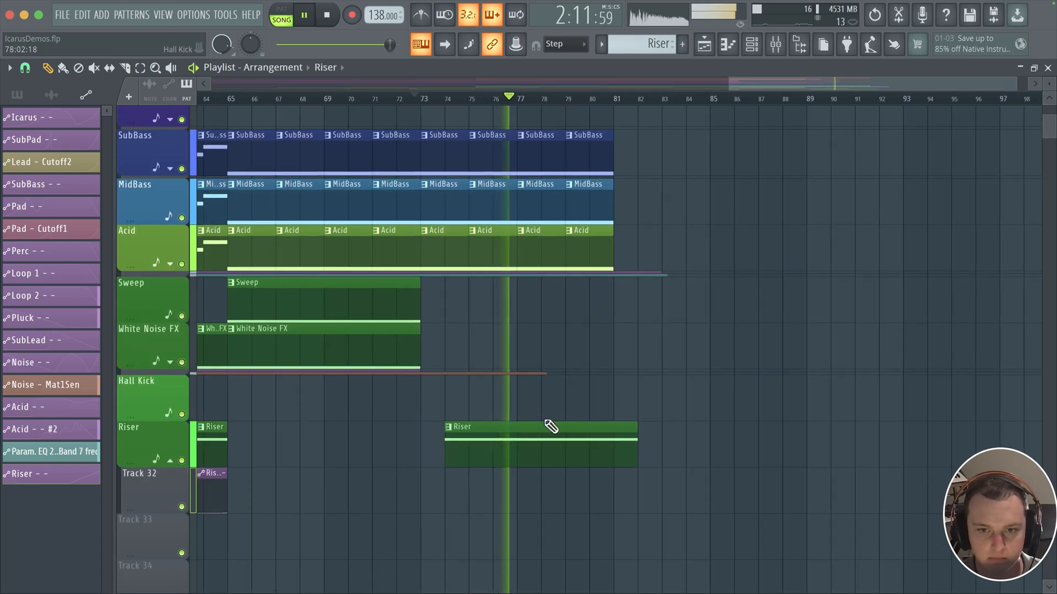
{"action": "left_click_drag", "start_coordinate": [550, 426], "coordinate": [509, 427]}
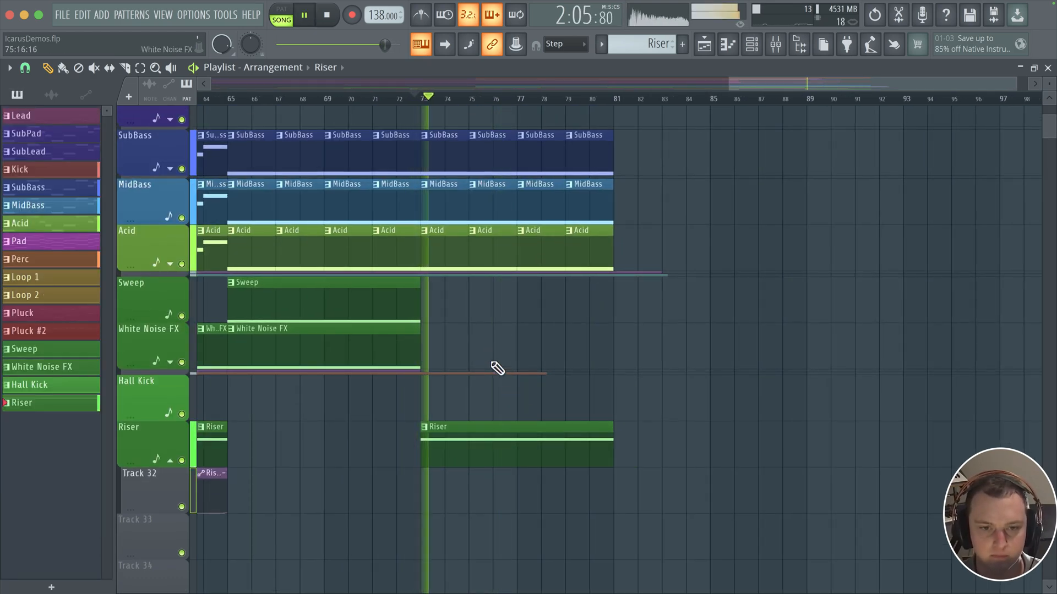
Step: Review all tracks around bars 73 to 81 during playback and check the Riser track's level in the mixer
{"action": "scroll", "coordinate": [496, 358], "scroll_direction": "up", "scroll_amount": 5}
{"action": "scroll", "coordinate": [493, 350], "scroll_direction": "down", "scroll_amount": 1}
{"action": "scroll", "coordinate": [493, 352], "scroll_direction": "up", "scroll_amount": 4}
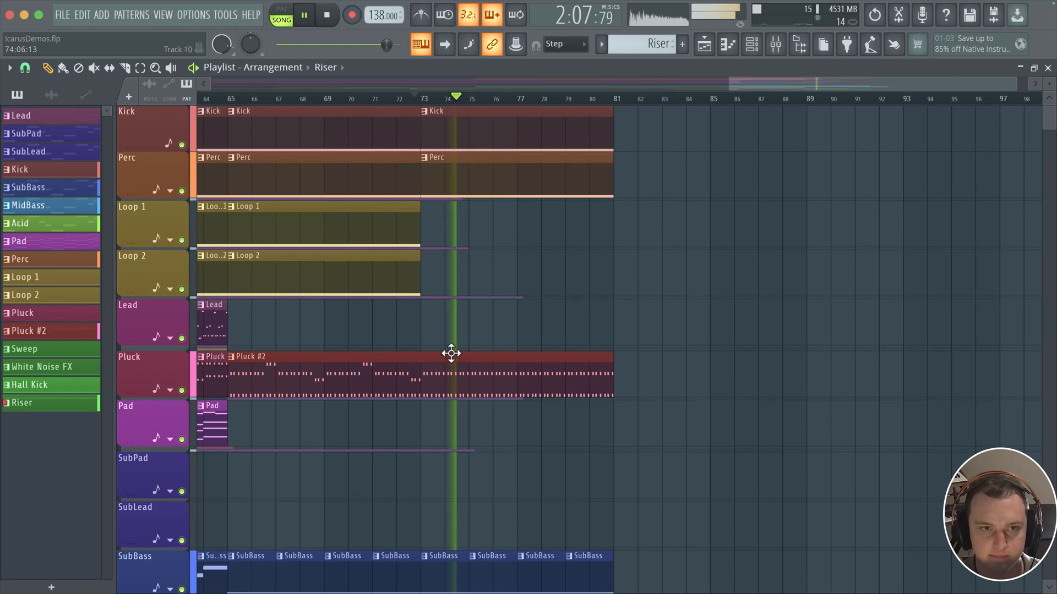
{"action": "scroll", "coordinate": [467, 376], "scroll_direction": "down", "scroll_amount": 8}
{"action": "scroll", "coordinate": [467, 376], "scroll_direction": "up", "scroll_amount": 6}
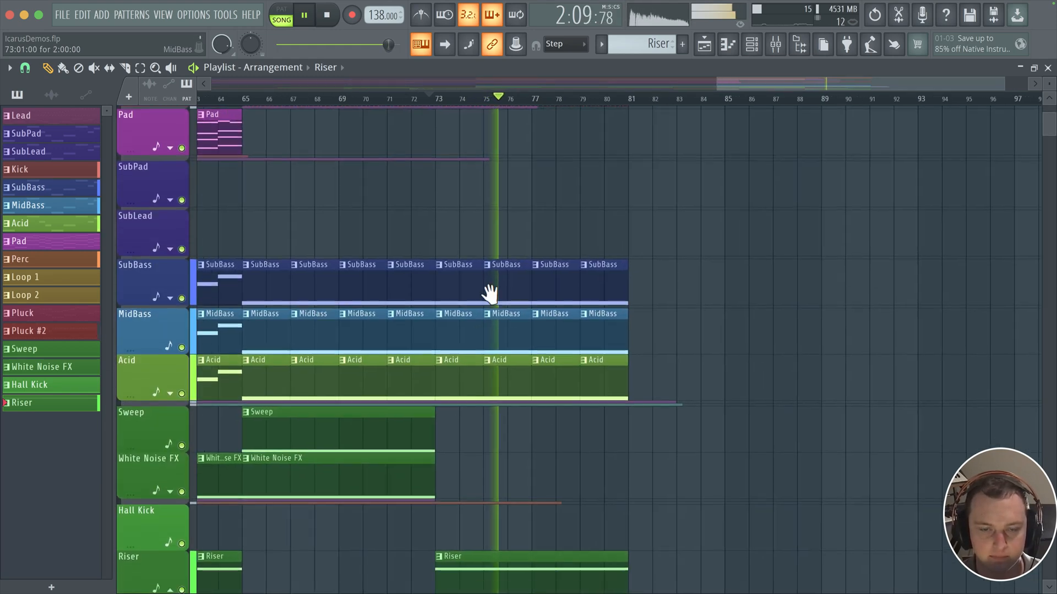
{"action": "scroll", "coordinate": [492, 275], "scroll_direction": "down", "scroll_amount": 4}
{"action": "key", "text": "F9"}
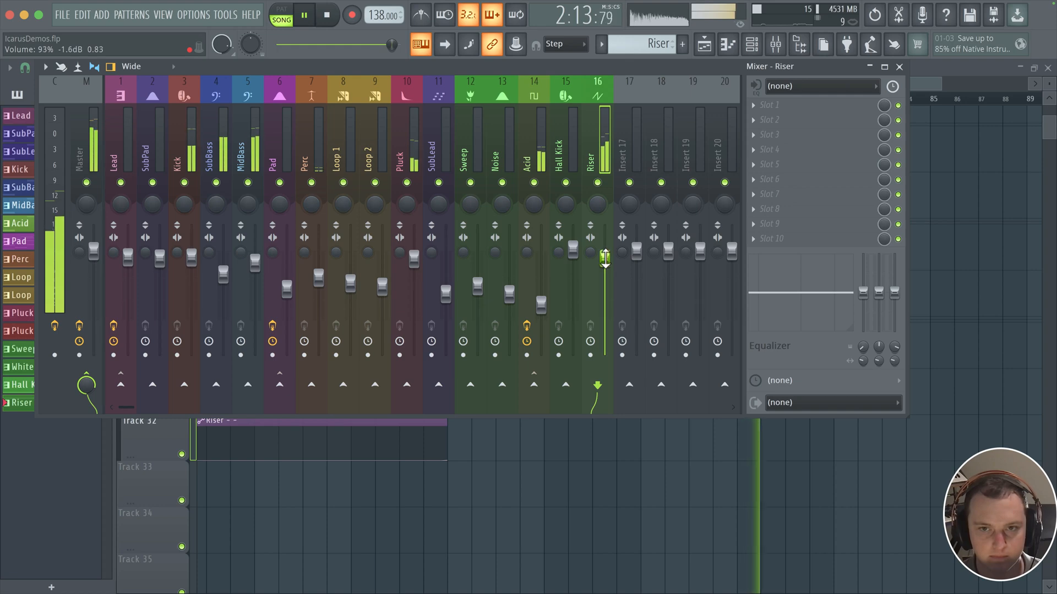
{"action": "left_click", "coordinate": [899, 66]}
Step: Go back through the arrangement to the first riser and the start of its automation clip at bar 25
{"action": "scroll", "coordinate": [809, 264], "scroll_direction": "left", "scroll_amount": 4}
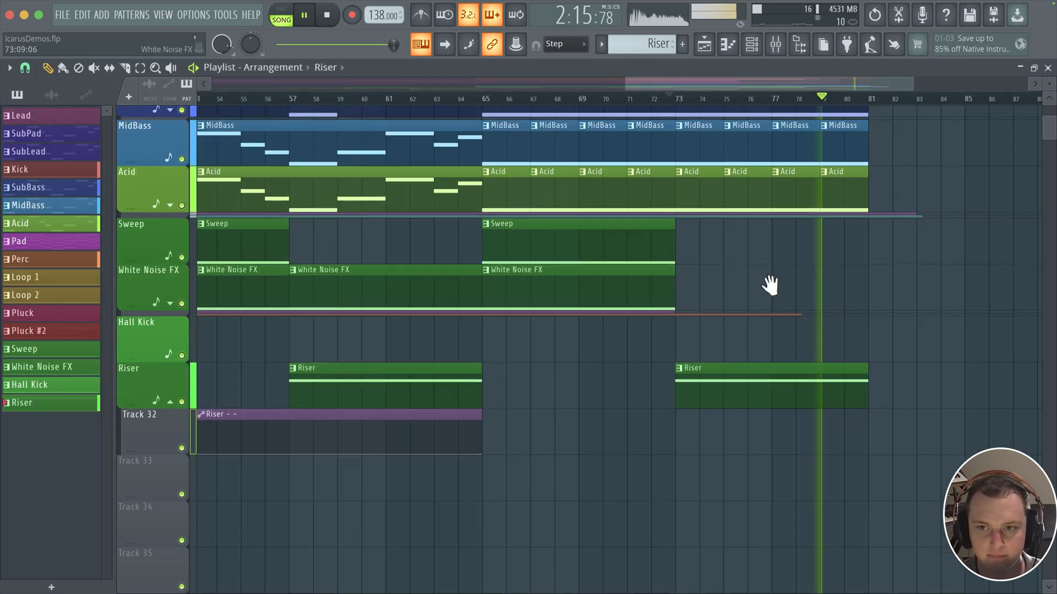
{"action": "scroll", "coordinate": [576, 273], "scroll_direction": "left", "scroll_amount": 8}
{"action": "scroll", "coordinate": [703, 278], "scroll_direction": "down", "scroll_amount": 1}
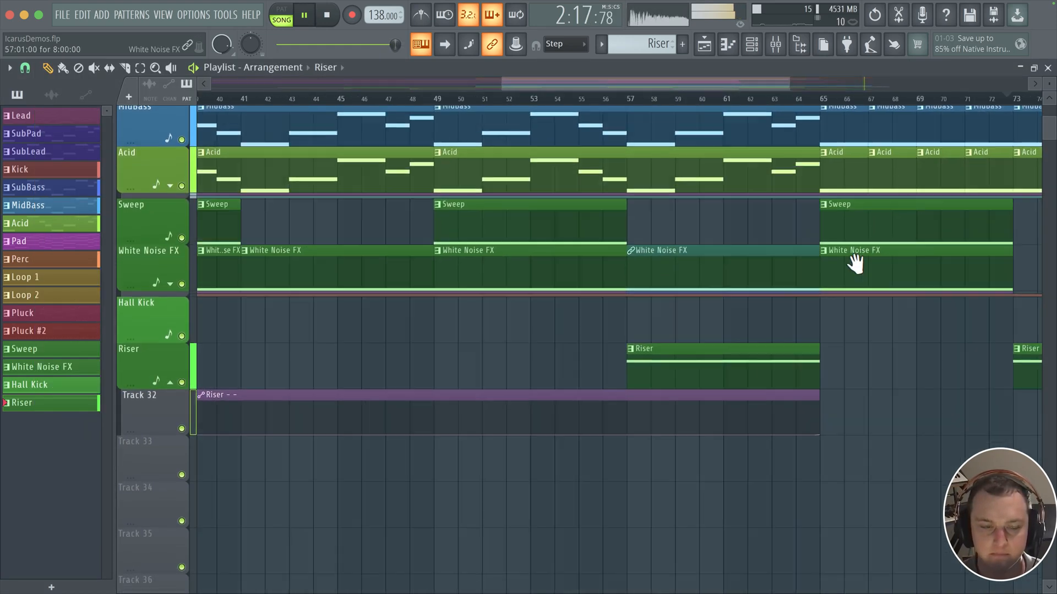
{"action": "scroll", "coordinate": [806, 255], "scroll_direction": "left", "scroll_amount": 6}
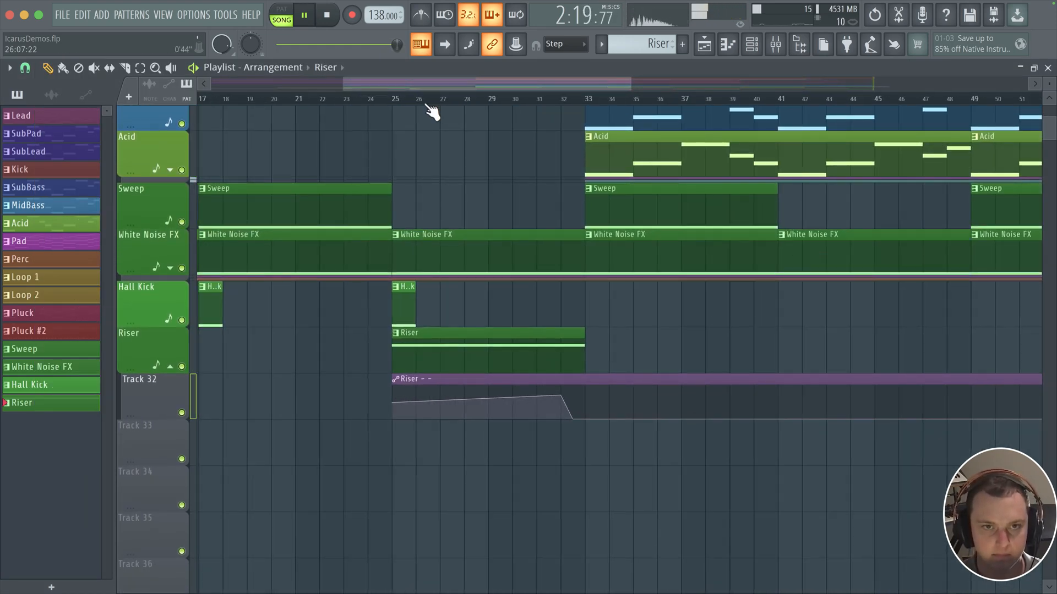